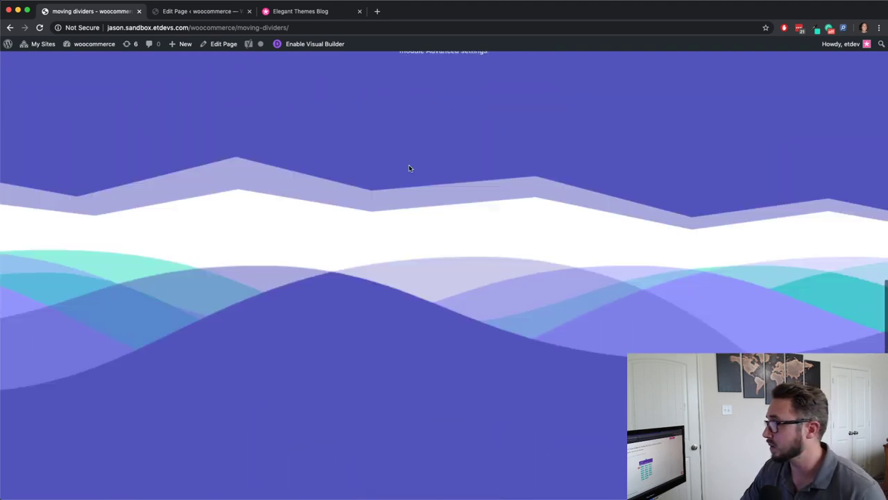
# - Examine the section divider scroll effects on the finished moving dividers demo page
pyautogui.scroll(10, 409, 168)
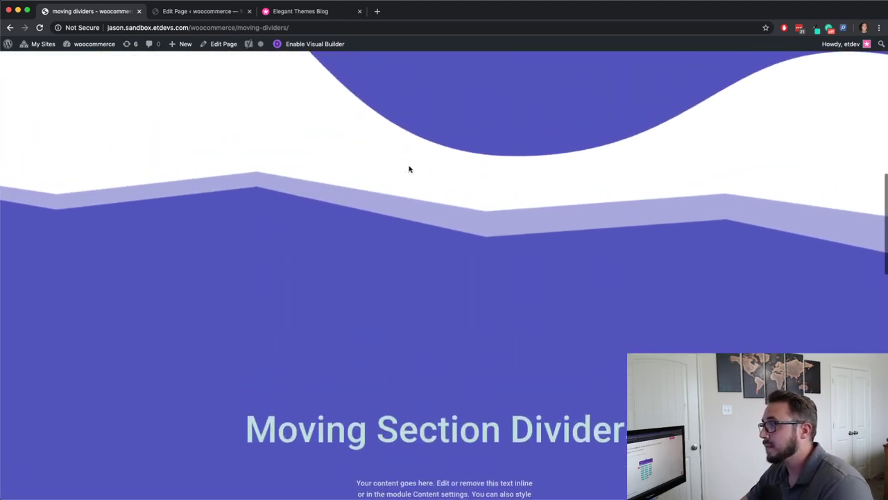
pyautogui.scroll(-6, 409, 165)
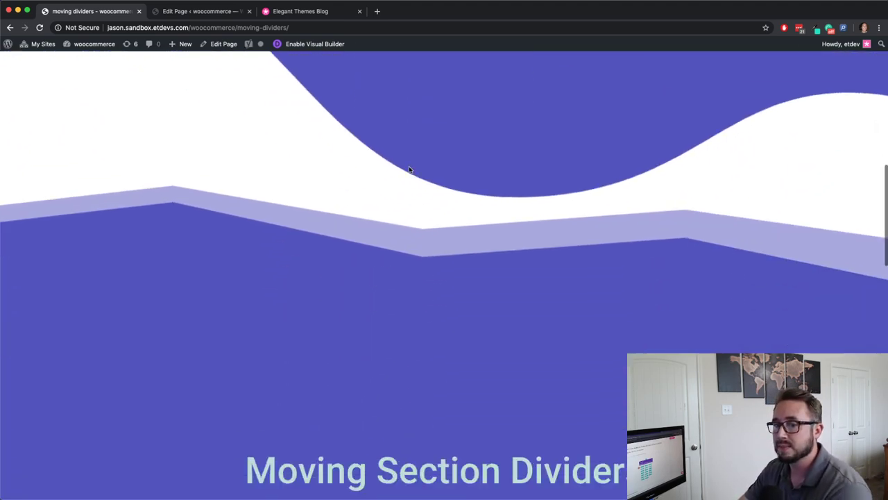
pyautogui.scroll(-10, 408, 166)
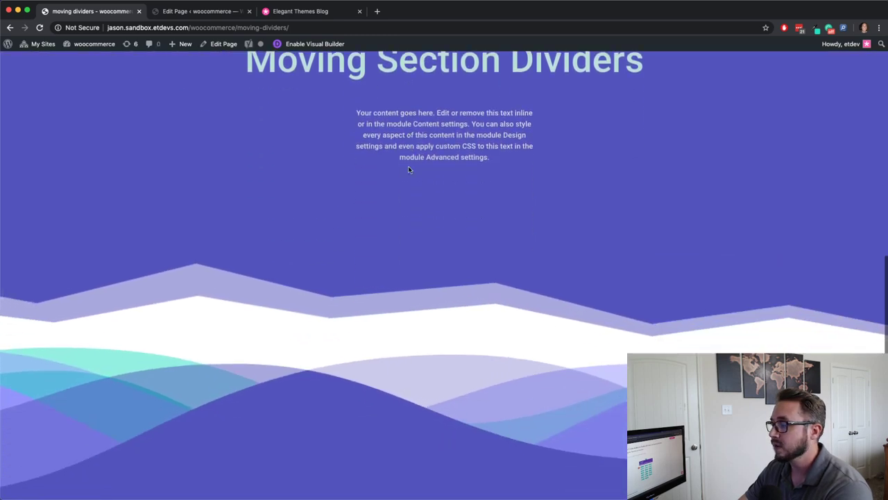
pyautogui.scroll(-5, 409, 170)
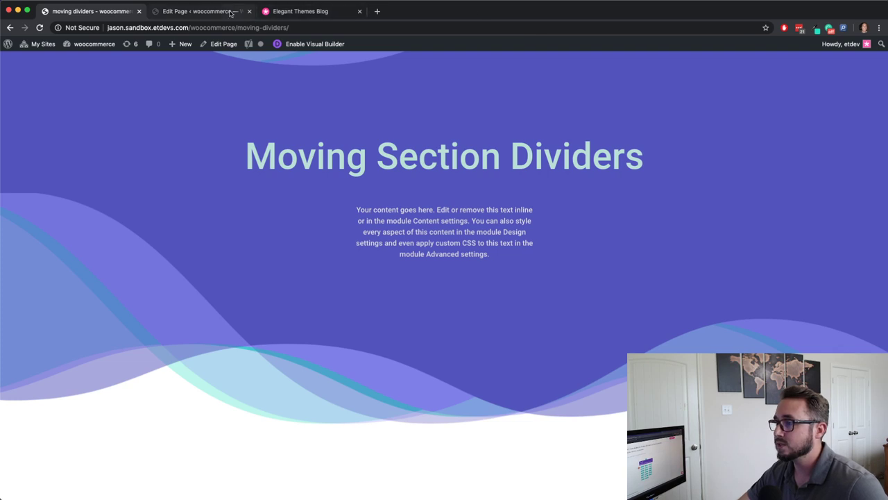
# - Edit the Moving Dividers page with the Divi Builder and choose to build it from scratch
pyautogui.click(201, 11)
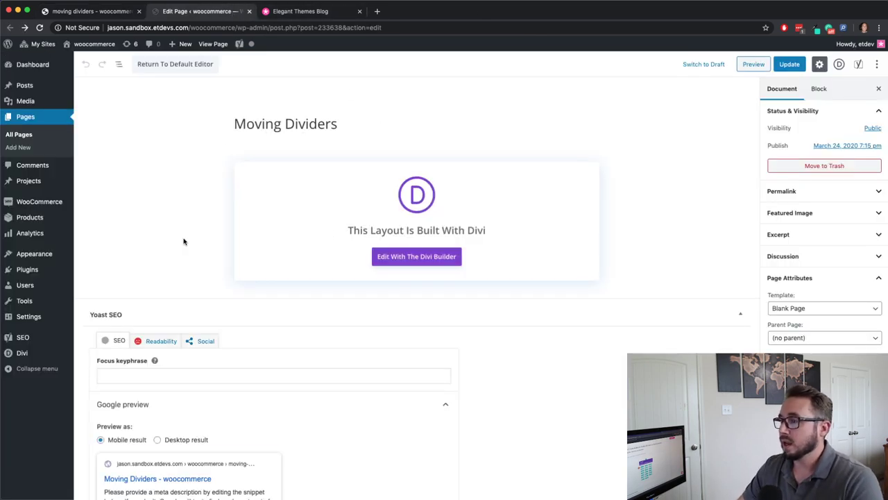
pyautogui.click(414, 257)
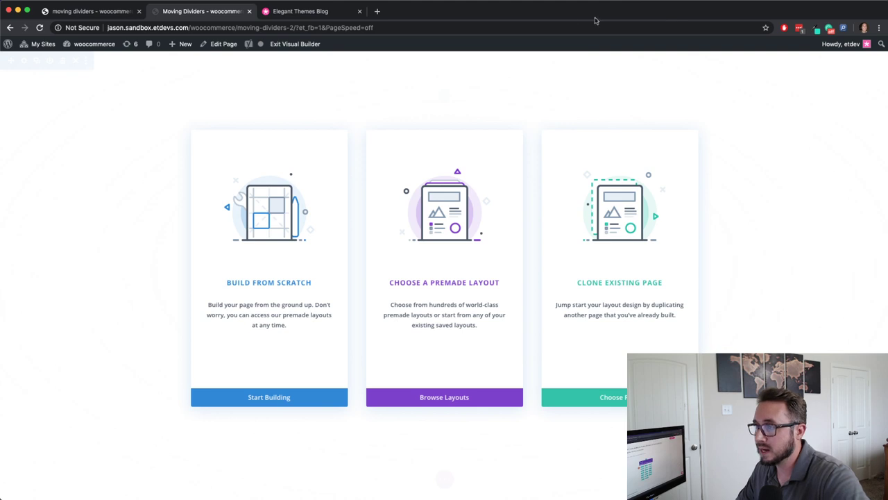
pyautogui.click(339, 15)
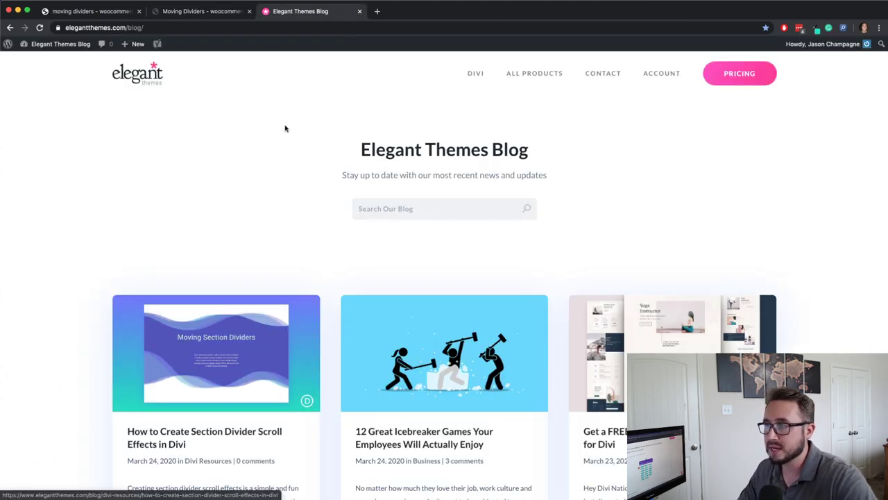
pyautogui.click(220, 10)
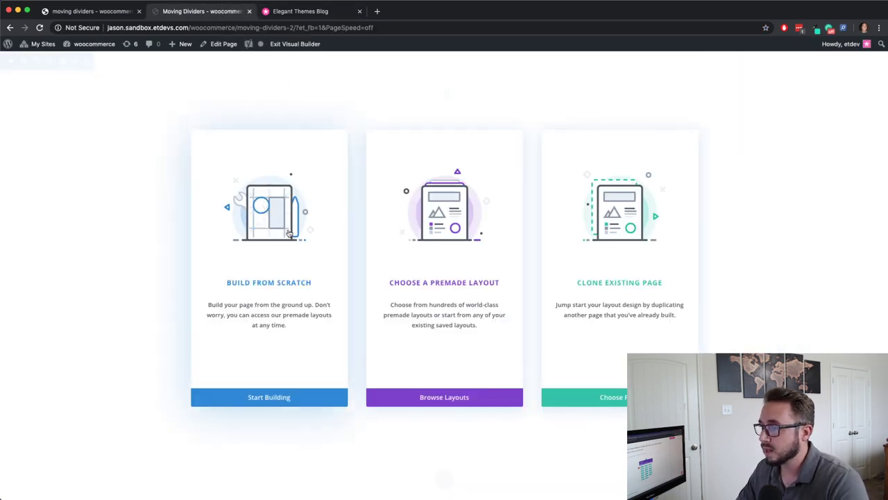
pyautogui.click(290, 233)
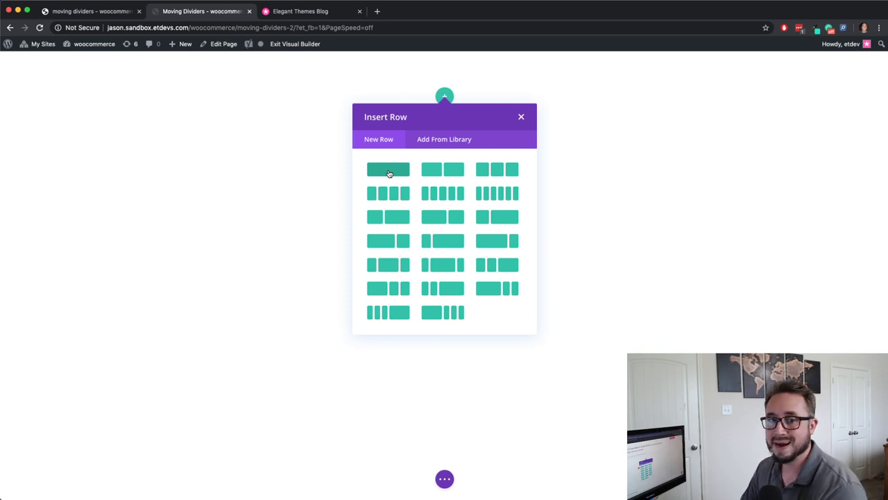
# - Insert a one-column row containing a Text module
pyautogui.click(388, 172)
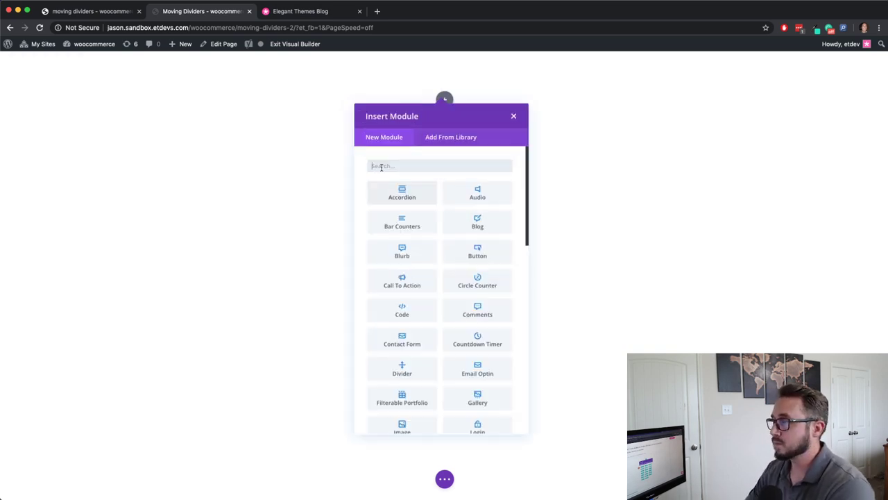
pyautogui.write('text')
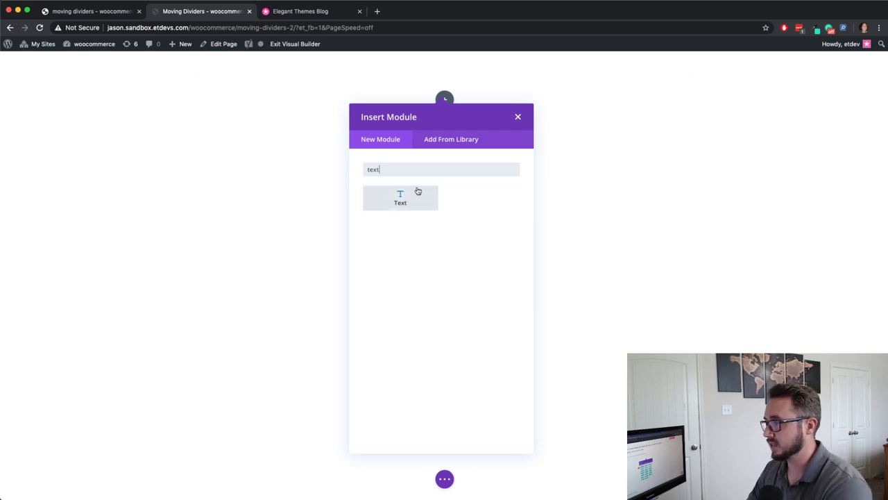
pyautogui.click(416, 194)
# - Replace the text module's body with <h2>Moving Section Dividers</h2> and save the module
pyautogui.moveTo(499, 252); pyautogui.dragTo(379, 207)
pyautogui.write('<h')
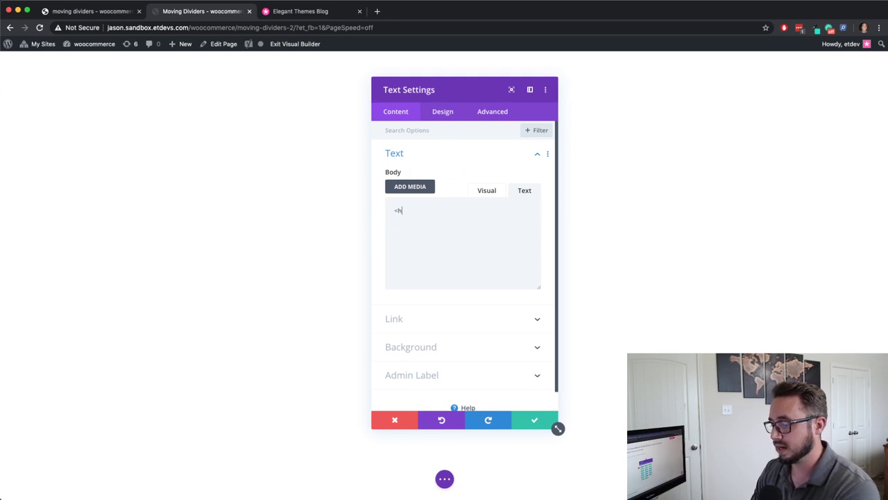
pyautogui.write('2>Moving Section Dividers</h2>')
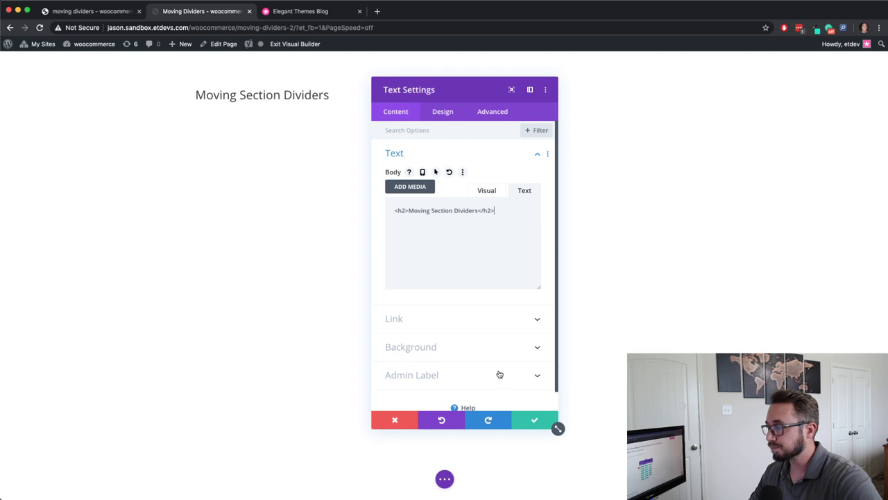
pyautogui.click(444, 240)
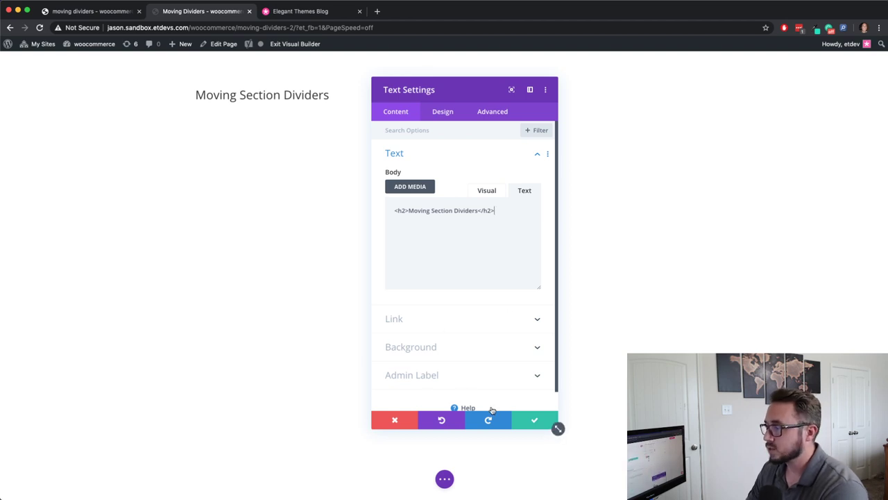
pyautogui.click(524, 419)
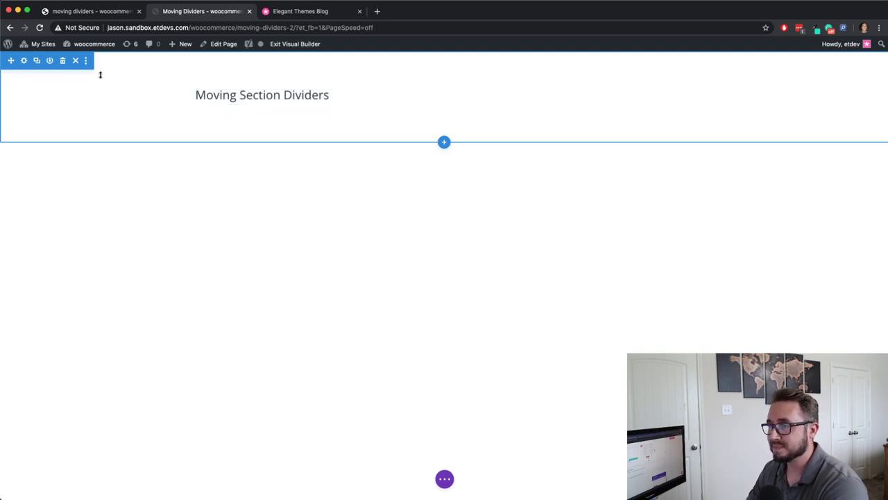
# - Set the section's top margin to 80vh and its bottom padding to 0px, and save the section settings
pyautogui.click(23, 61)
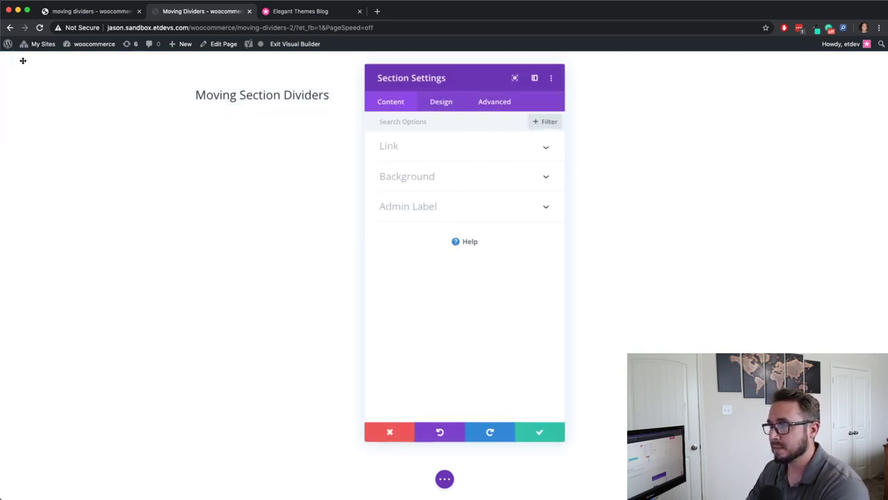
pyautogui.click(440, 112)
pyautogui.moveTo(483, 91); pyautogui.dragTo(530, 84)
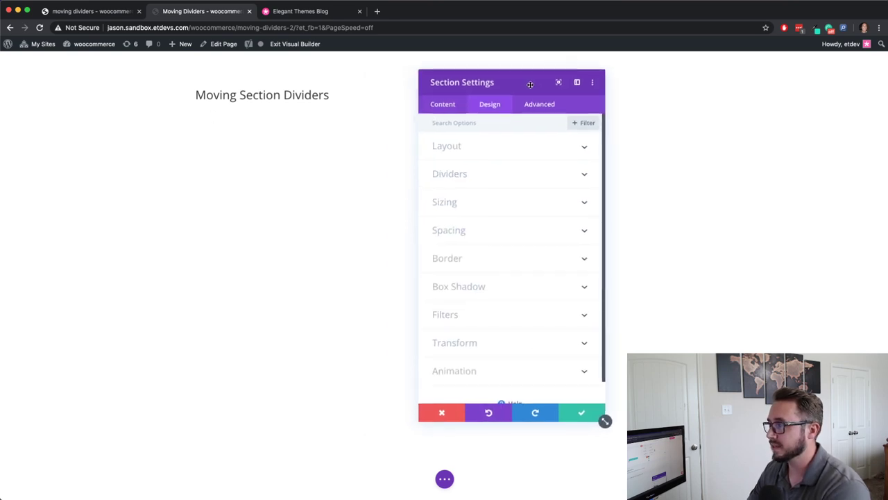
pyautogui.click(490, 230)
pyautogui.click(449, 160)
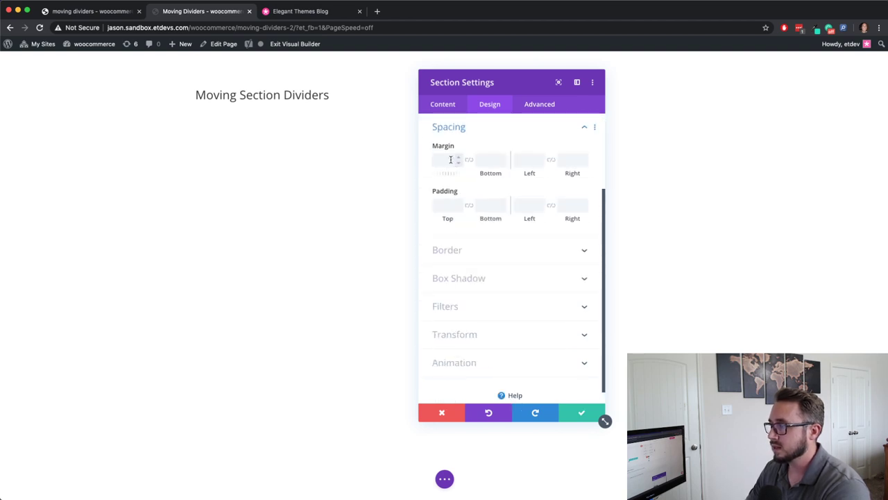
pyautogui.write('80vw')
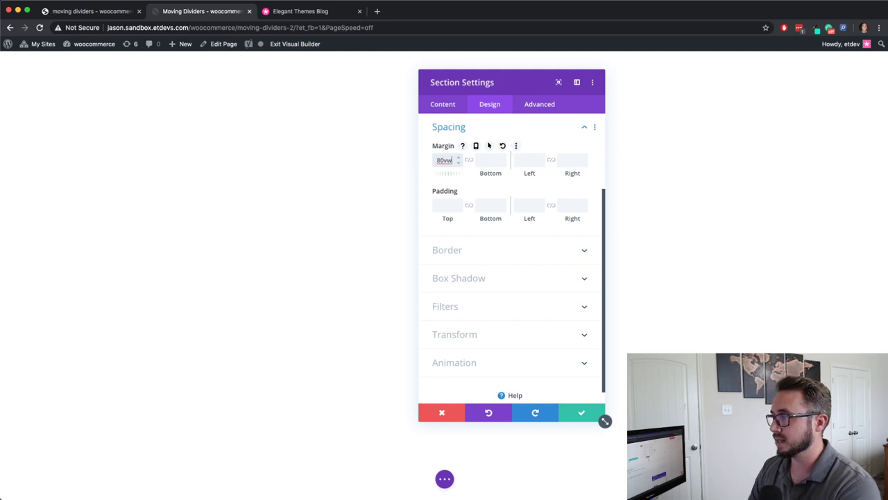
pyautogui.click(439, 204)
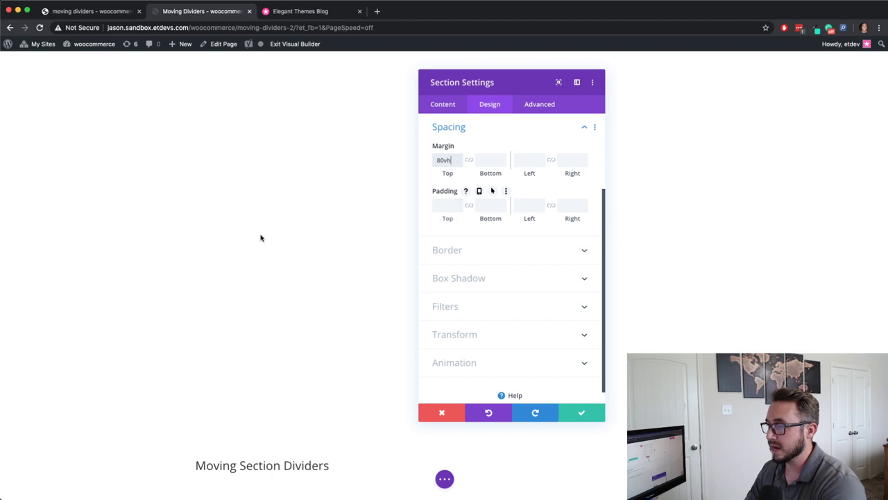
pyautogui.scroll(-2, 262, 235)
pyautogui.scroll(1, 299, 231)
pyautogui.scroll(-1, 298, 231)
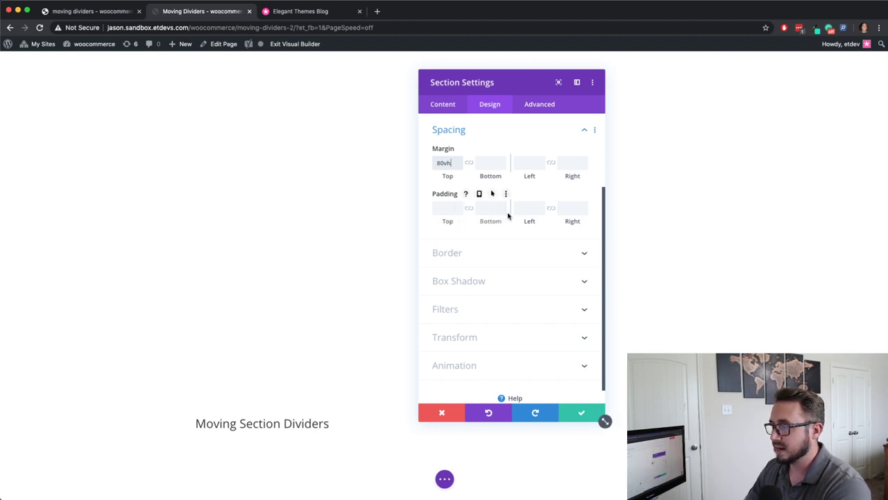
pyautogui.click(502, 211)
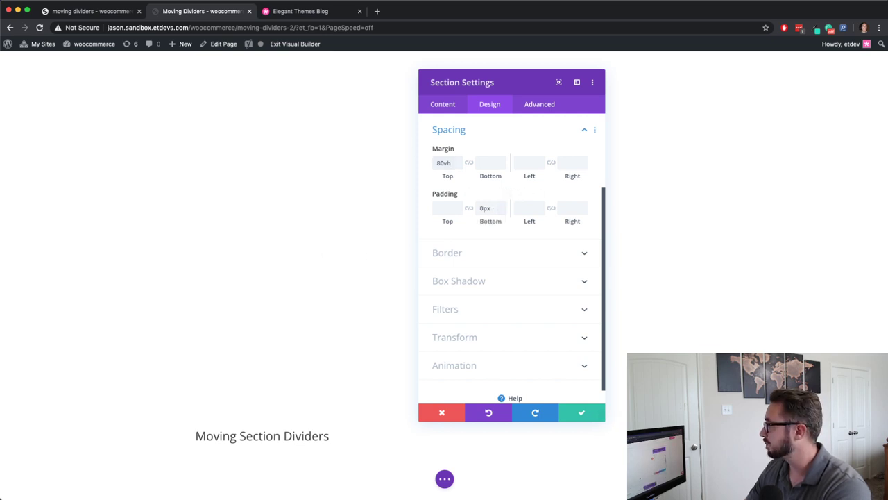
pyautogui.click(589, 414)
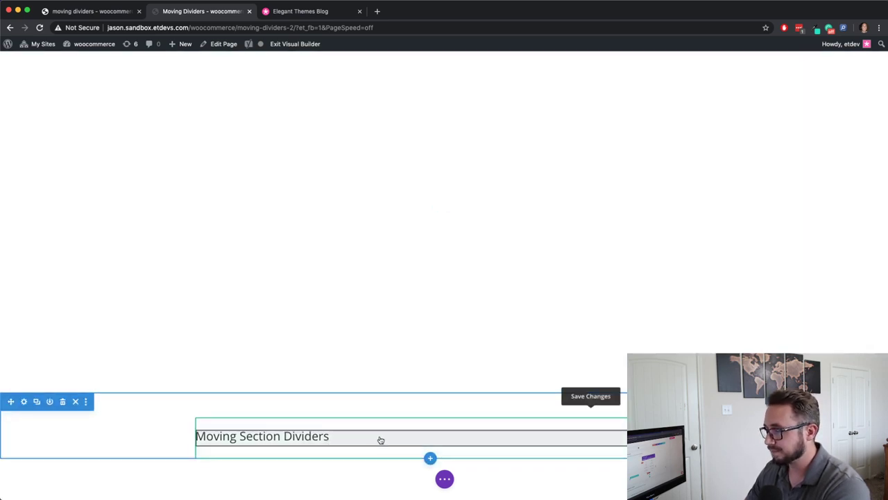
# - Set the text module's font to Roboto and center its text alignment
pyautogui.moveTo(430, 452)
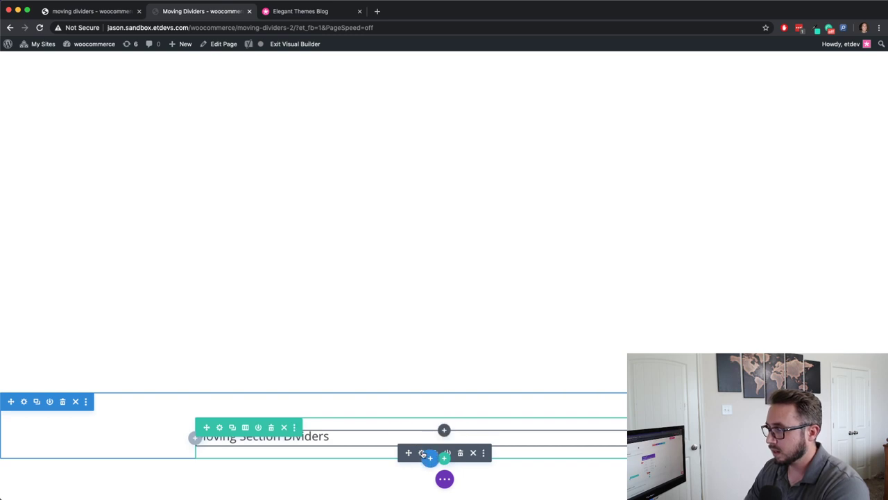
pyautogui.click(429, 457)
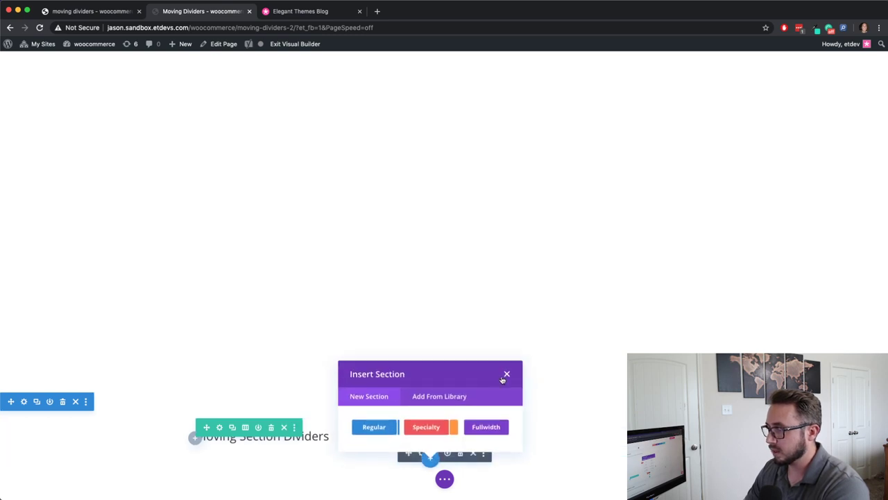
pyautogui.click(506, 374)
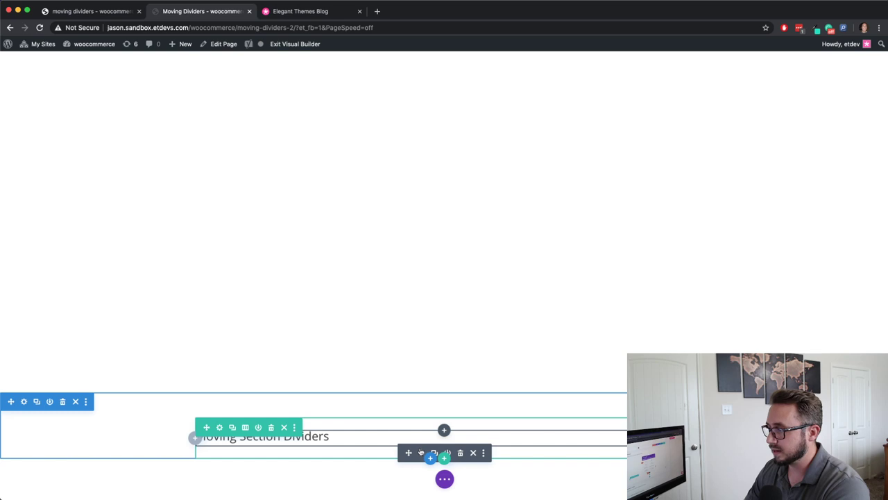
pyautogui.click(421, 453)
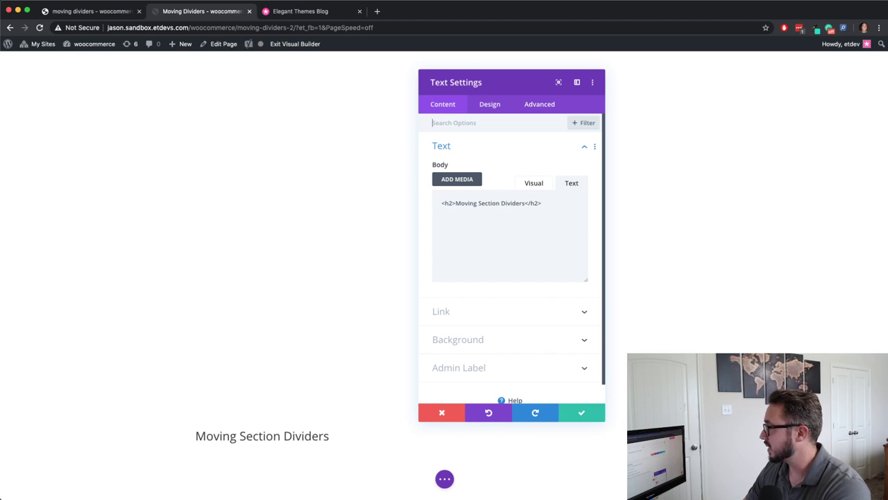
pyautogui.click(489, 104)
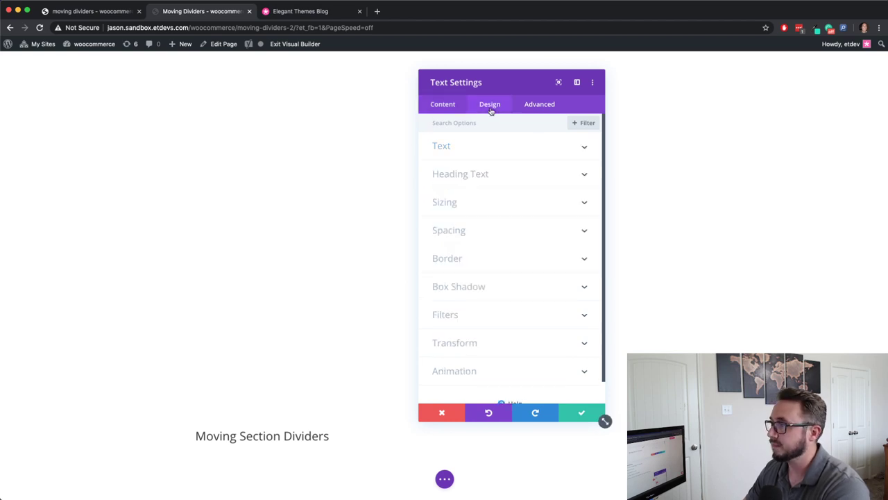
pyautogui.click(477, 148)
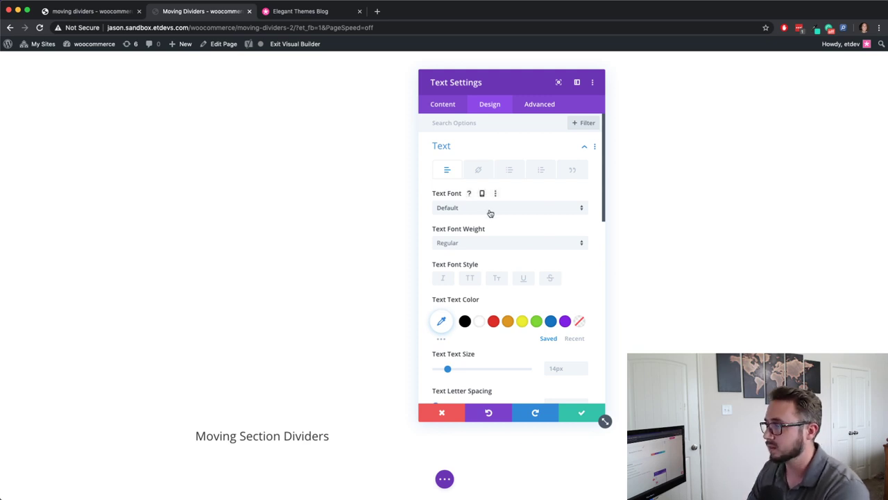
pyautogui.click(460, 208)
pyautogui.click(480, 142)
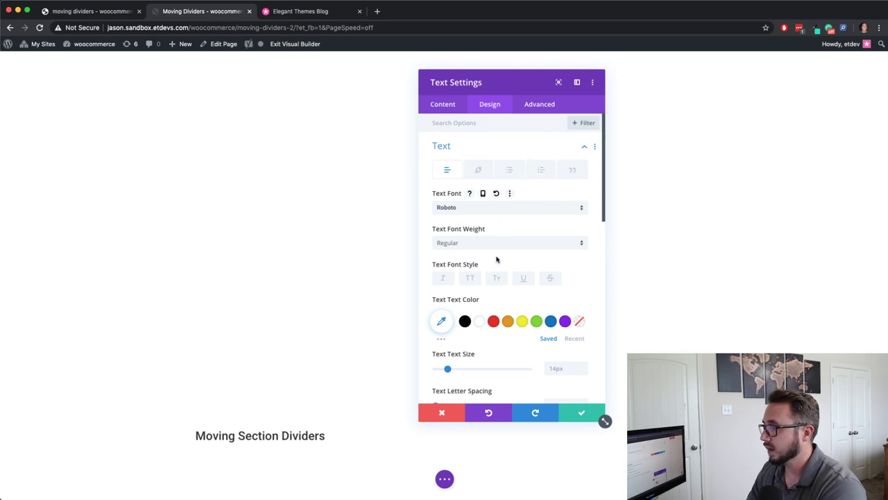
pyautogui.scroll(-5, 493, 271)
pyautogui.click(493, 310)
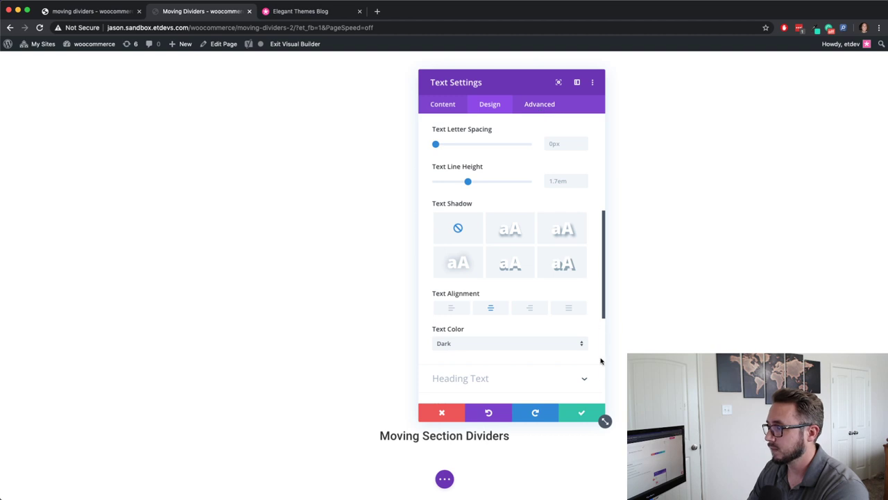
# - Shrink the text settings window, move it off the heading, and set the Heading 2 text color to #bae0d8
pyautogui.moveTo(604, 420); pyautogui.dragTo(602, 313)
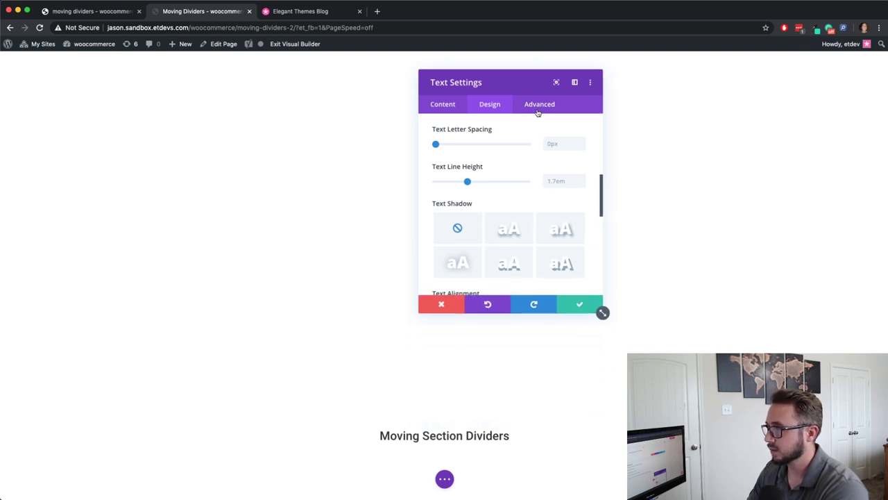
pyautogui.moveTo(526, 87); pyautogui.dragTo(687, 93)
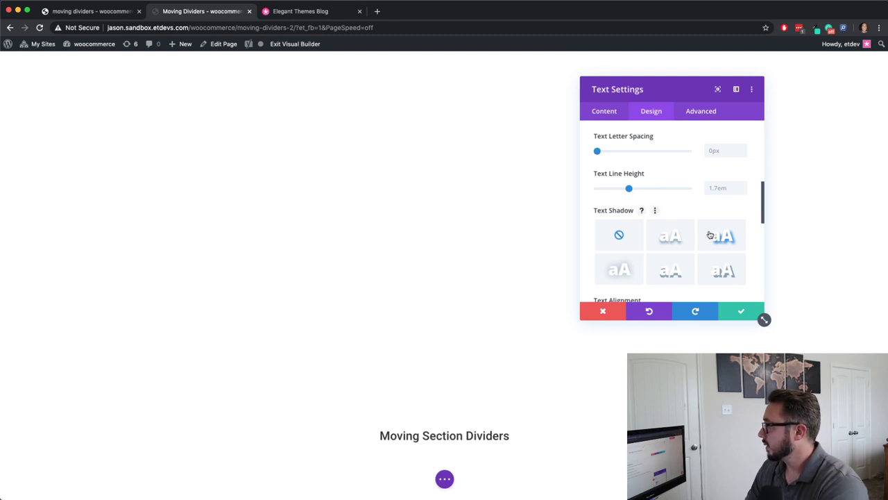
pyautogui.scroll(-4, 694, 216)
pyautogui.scroll(-1, 692, 216)
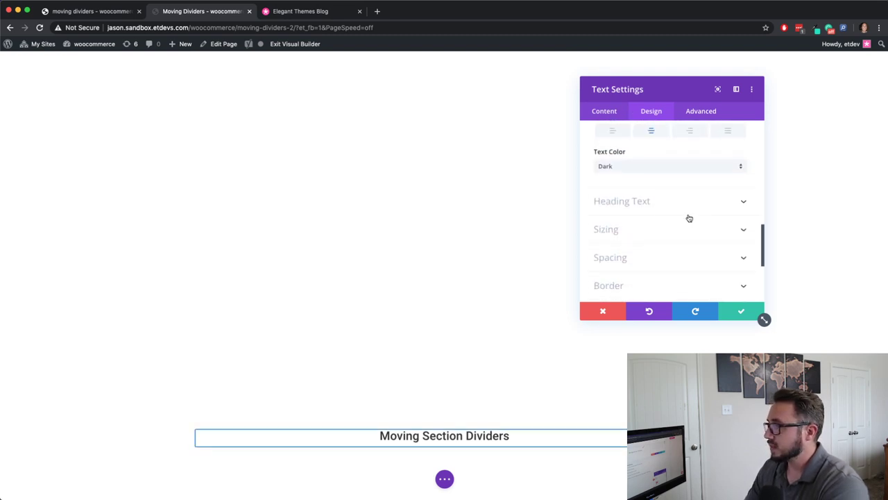
pyautogui.click(660, 208)
pyautogui.click(625, 161)
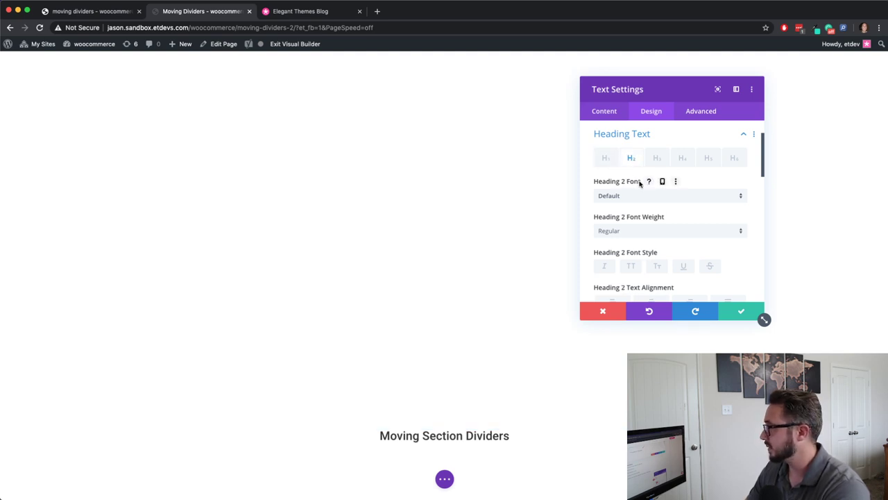
pyautogui.scroll(-2, 645, 196)
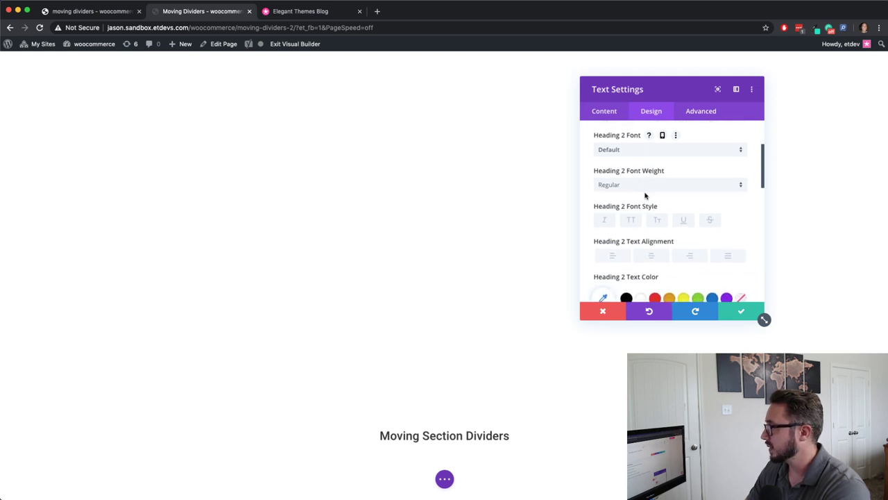
pyautogui.scroll(-2, 645, 197)
pyautogui.click(736, 262)
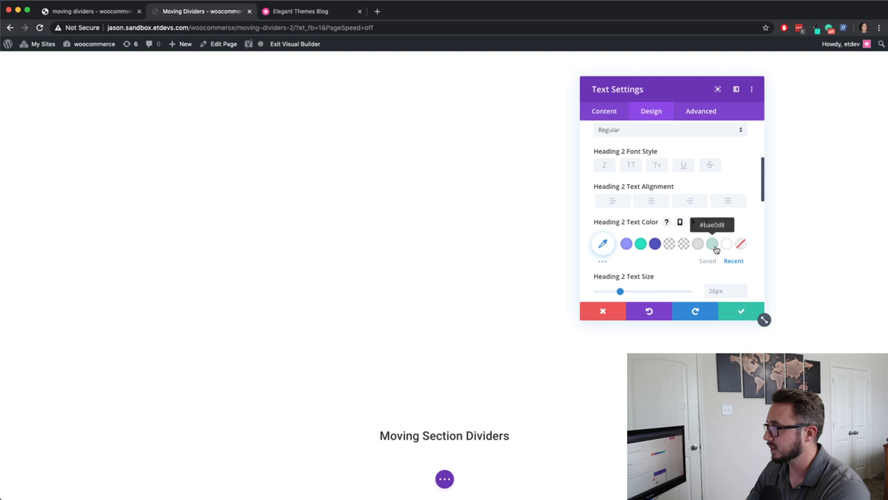
pyautogui.click(712, 243)
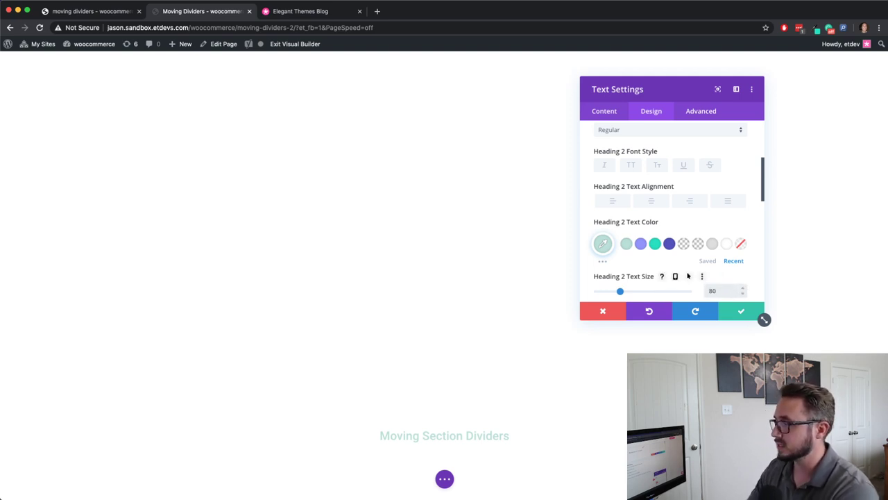
# - Set the Heading 2 text size to 80px on desktop, 50px on tablet and 30px on phone, and save the module
pyautogui.scroll(-2, 694, 267)
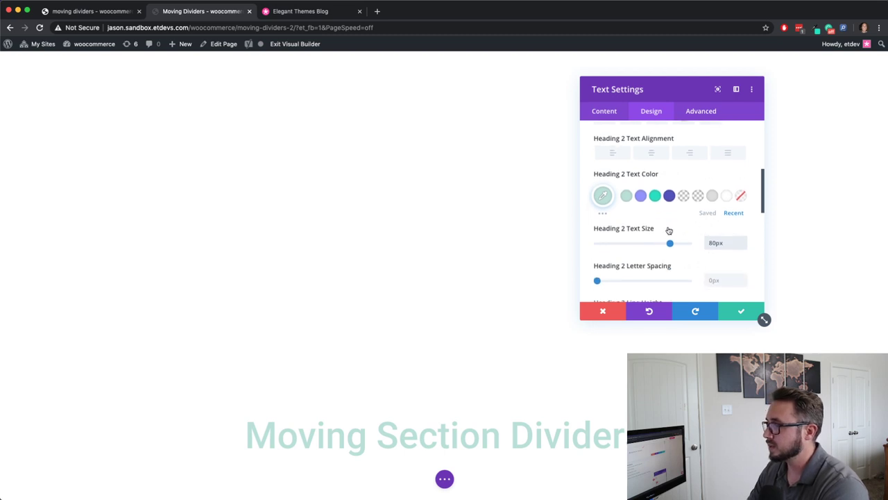
pyautogui.click(676, 228)
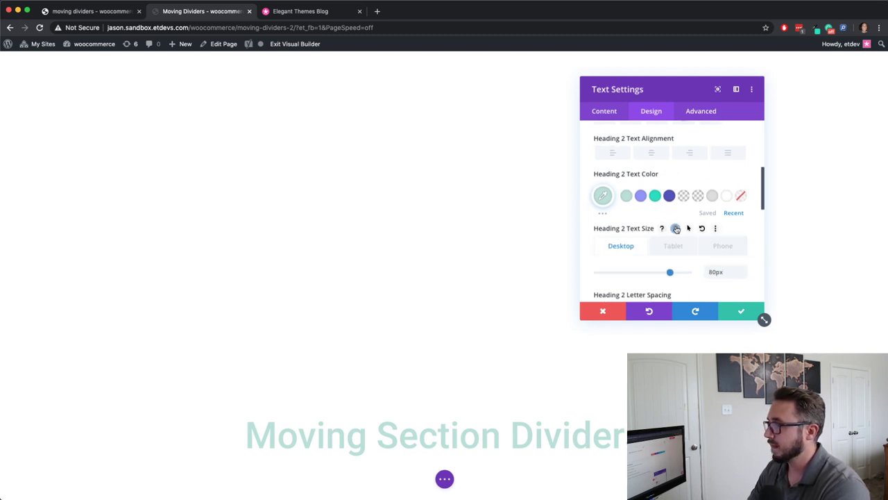
pyautogui.click(673, 245)
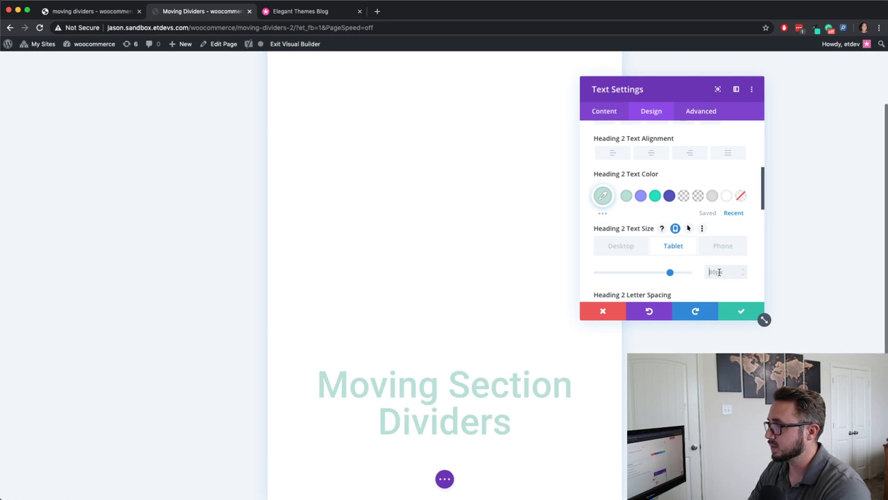
pyautogui.click(723, 246)
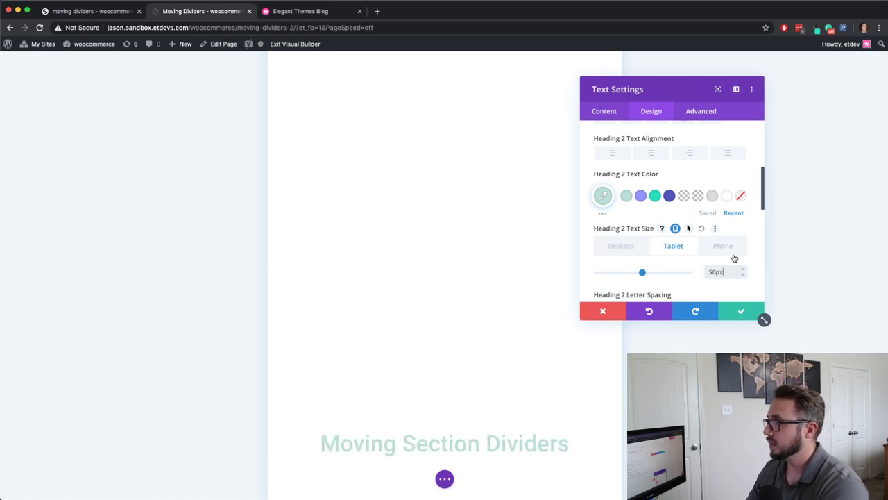
pyautogui.click(718, 272)
pyautogui.write('30')
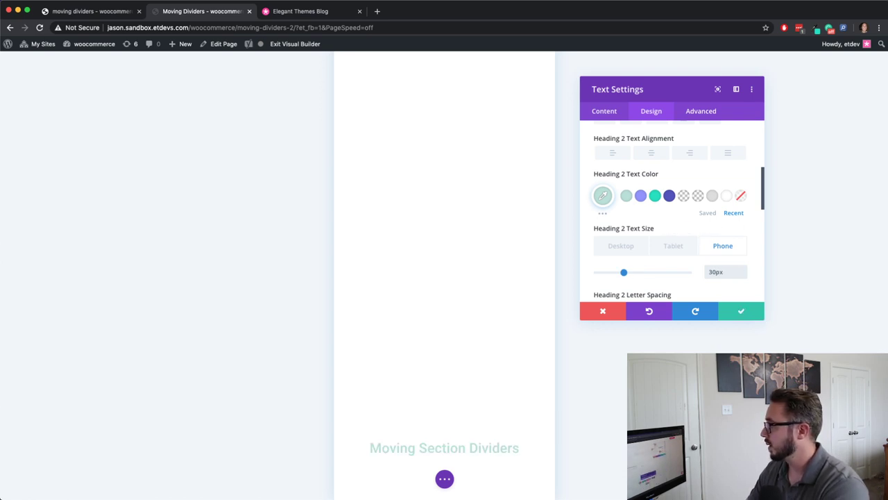
pyautogui.click(761, 315)
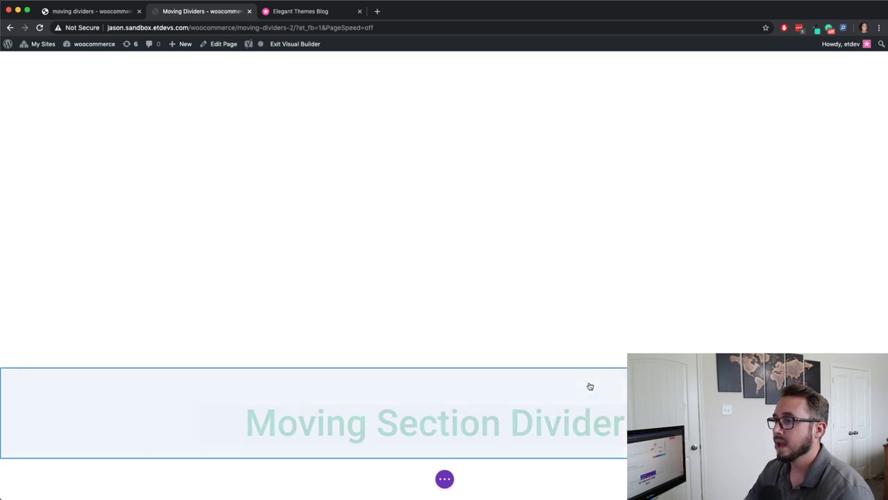
# - Examine the heading, body text and section dividers on the finished moving dividers example page
pyautogui.click(119, 17)
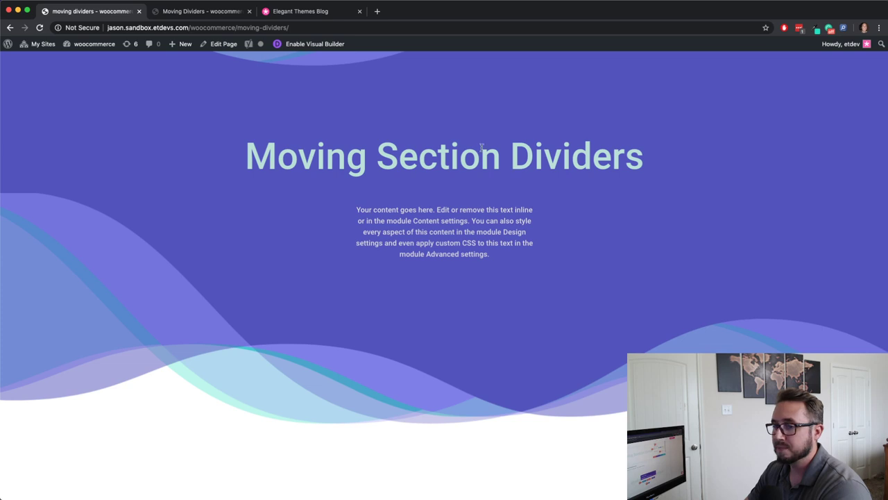
pyautogui.moveTo(247, 152); pyautogui.dragTo(659, 170)
pyautogui.moveTo(506, 256); pyautogui.dragTo(328, 210)
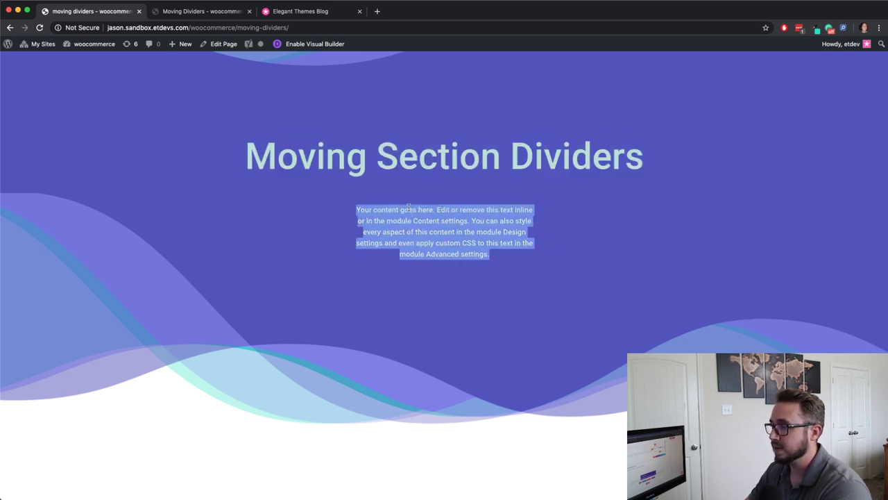
pyautogui.click(610, 249)
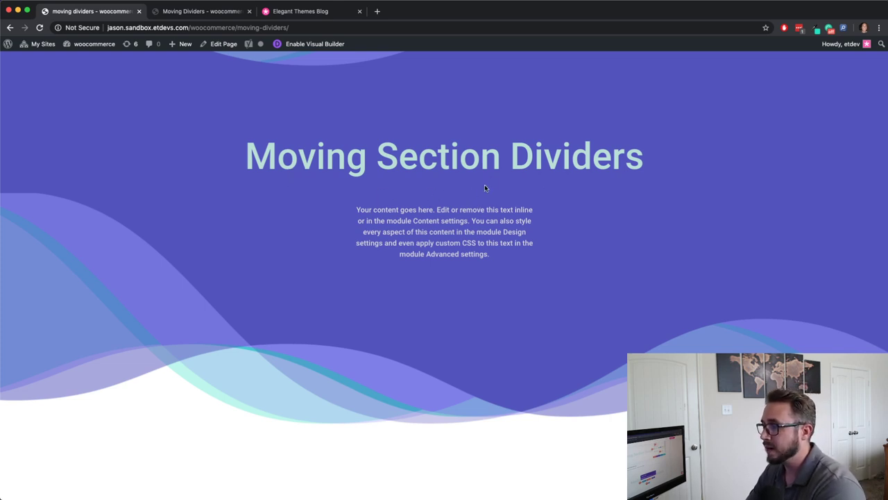
pyautogui.scroll(1, 493, 228)
pyautogui.scroll(3, 492, 228)
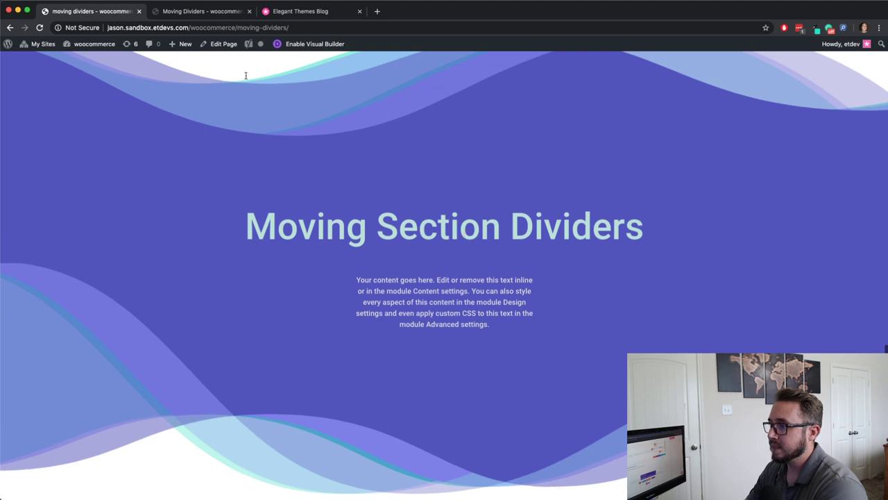
# - Return to the page being built and add a regular section below the heading with a one-column row containing a Text module
pyautogui.click(215, 11)
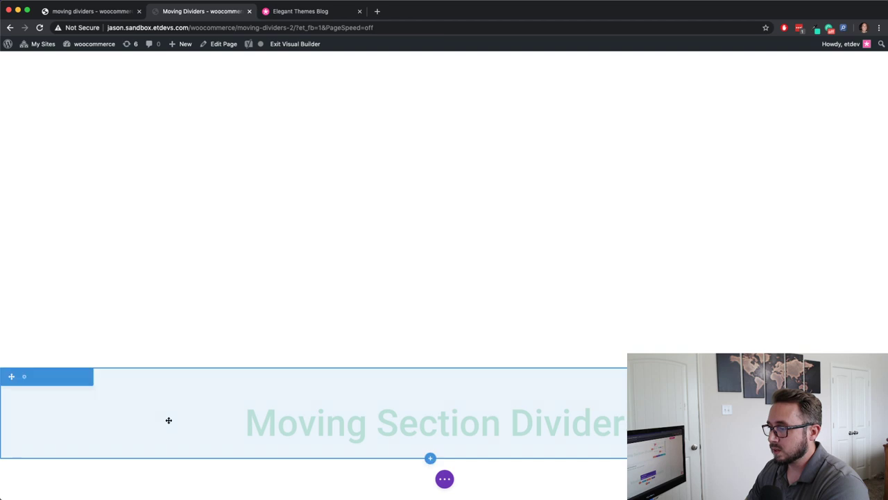
pyautogui.click(430, 458)
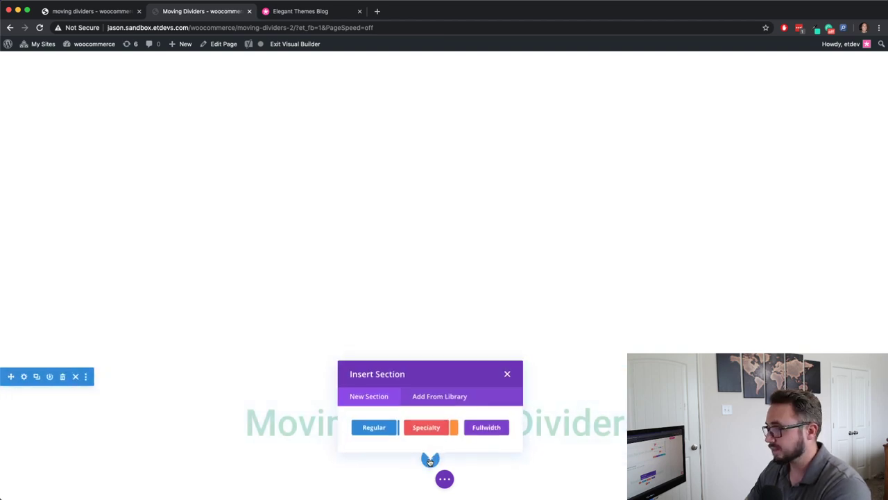
pyautogui.click(374, 427)
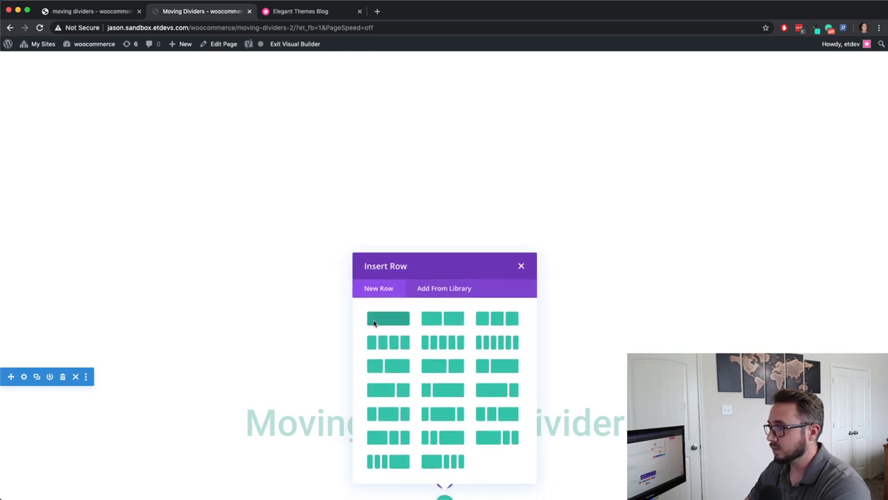
pyautogui.click(374, 323)
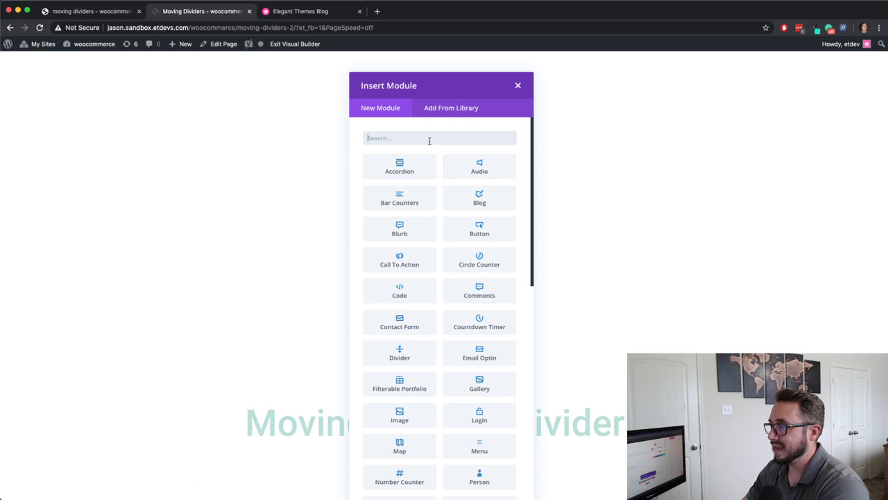
pyautogui.write('text')
pyautogui.click(412, 165)
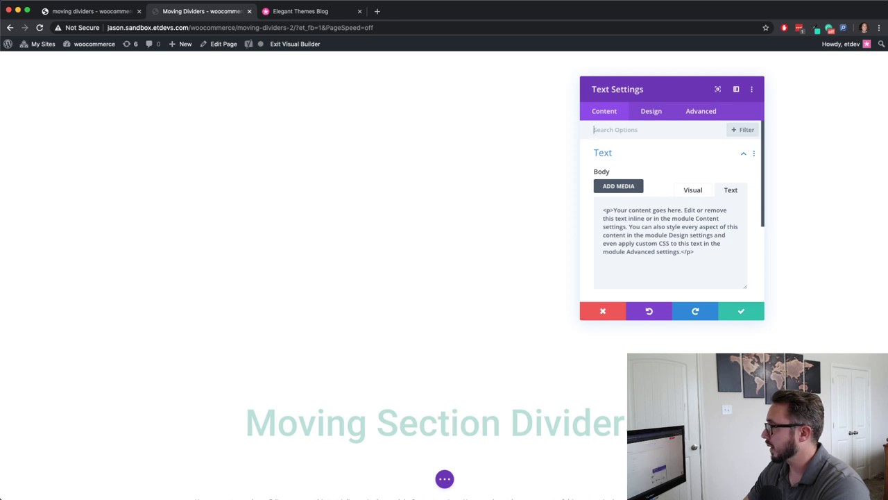
# - Set the new text module's font to Roboto and its text color to #dddddd
pyautogui.click(652, 113)
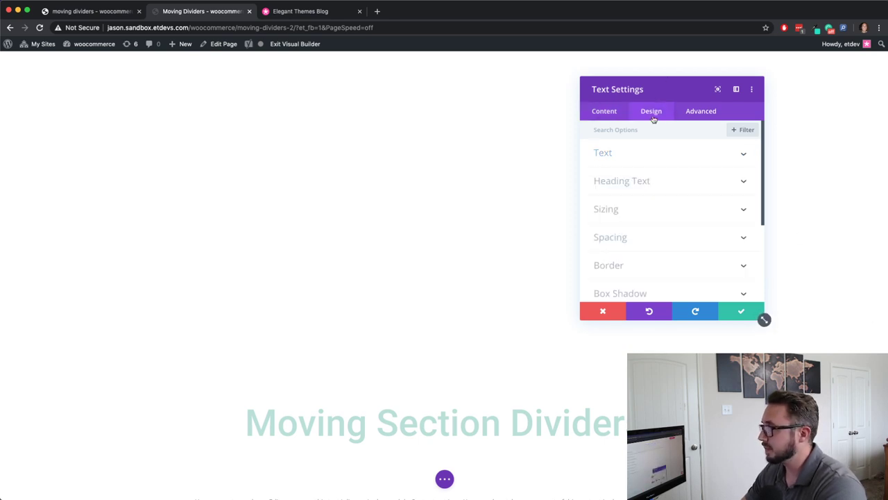
pyautogui.click(638, 162)
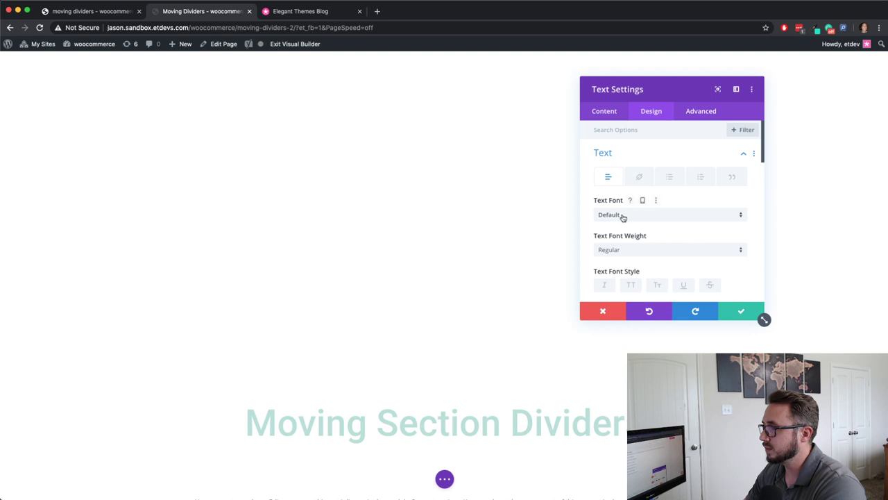
pyautogui.click(621, 217)
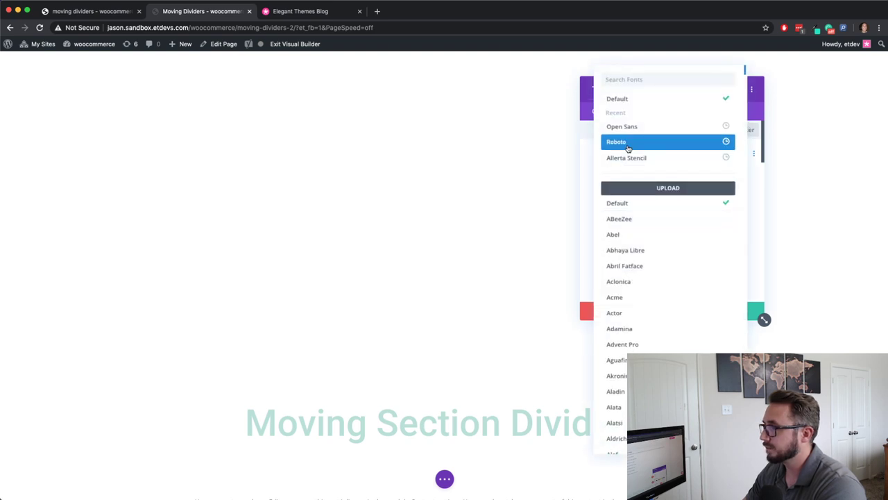
pyautogui.click(626, 143)
pyautogui.scroll(-3, 679, 263)
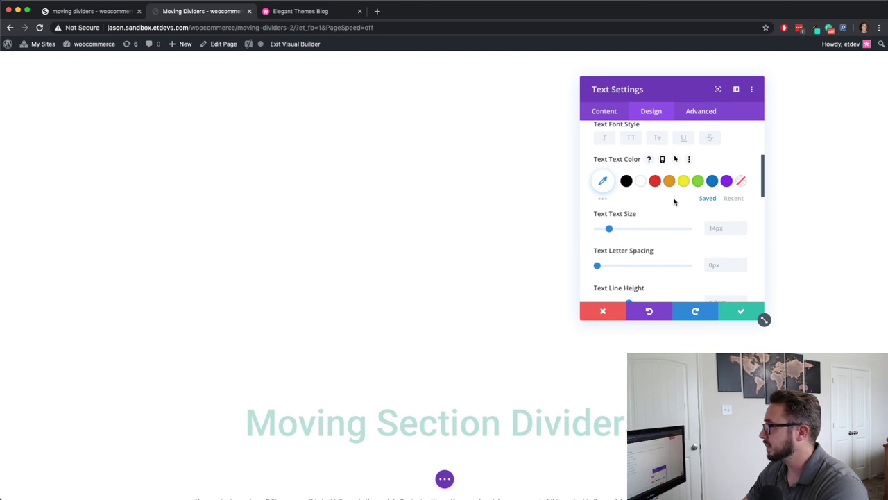
pyautogui.click(608, 182)
pyautogui.write('dddddd')
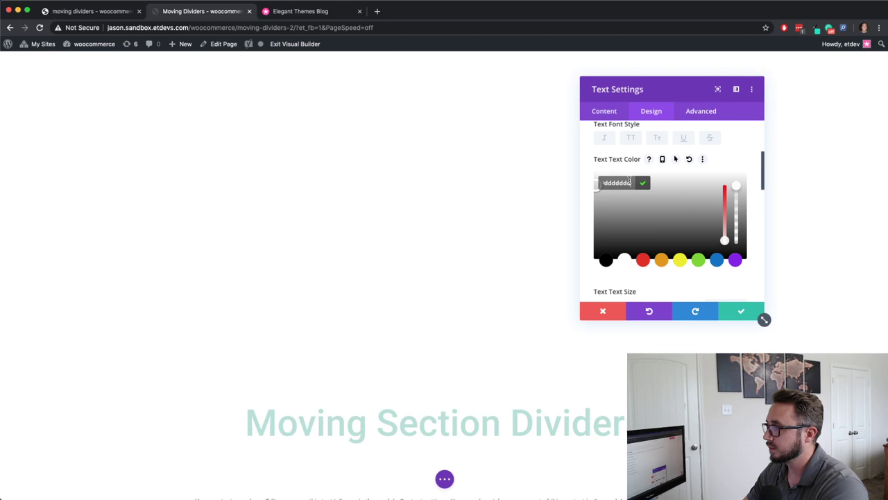
pyautogui.click(736, 150)
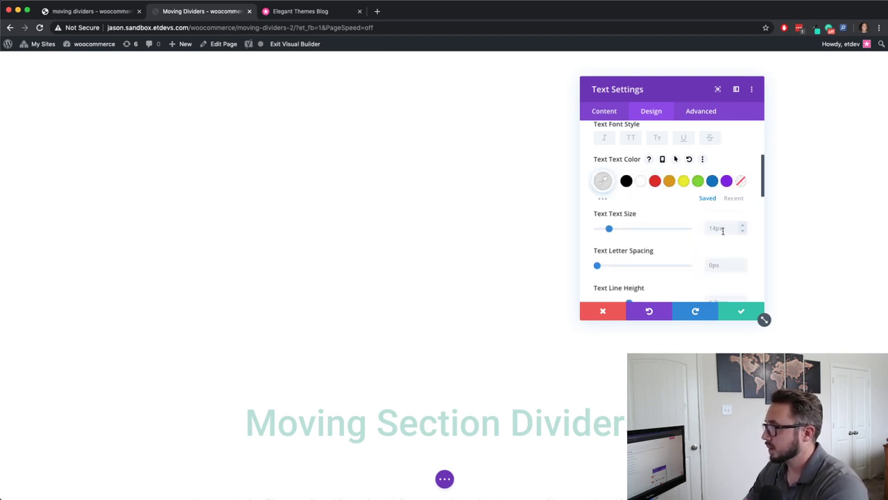
# - Set the body text size to 16px and line height to 1.5em, and center its text alignment
pyautogui.click(723, 230)
pyautogui.write('16px')
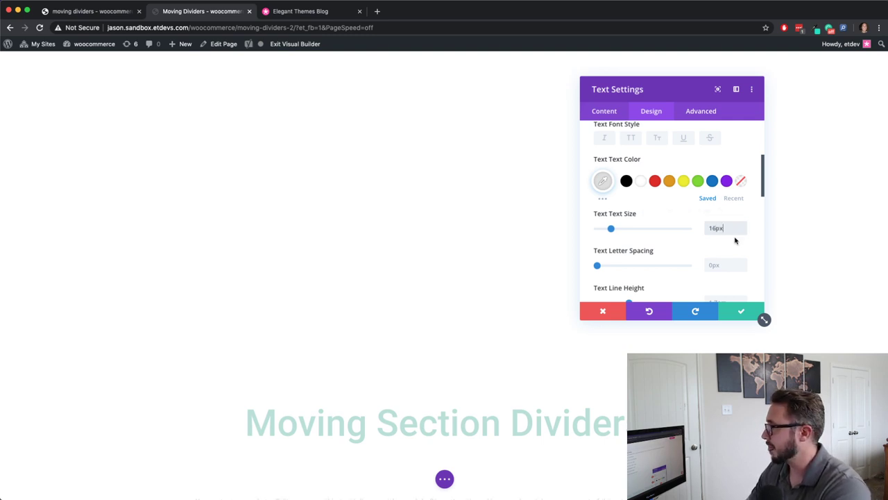
pyautogui.scroll(-3, 736, 243)
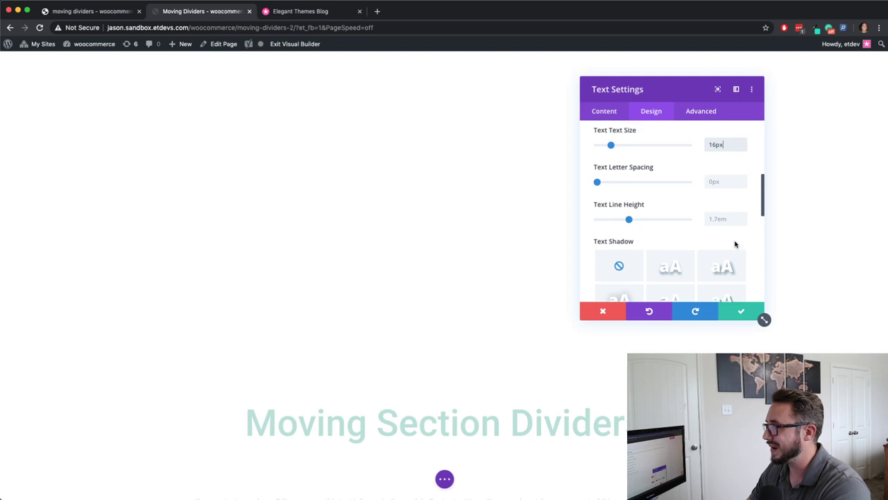
pyautogui.doubleClick(743, 222)
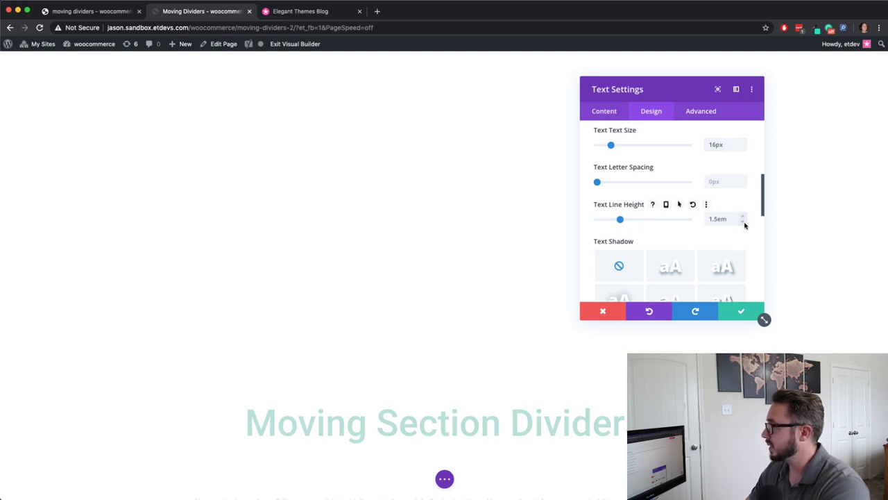
pyautogui.scroll(-5, 744, 227)
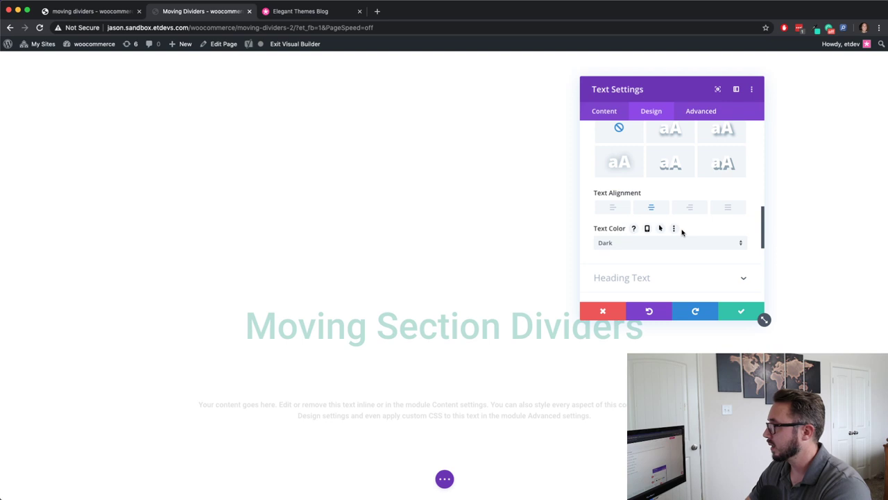
# - Limit the new text module's max width to 400px and center the module alignment
pyautogui.scroll(2, 682, 233)
pyautogui.scroll(-3, 683, 234)
pyautogui.scroll(-3, 683, 233)
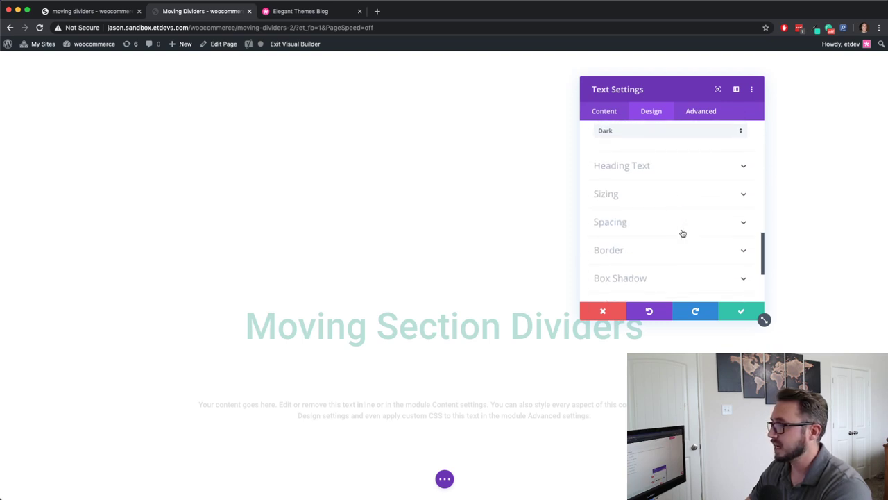
pyautogui.click(656, 194)
pyautogui.click(710, 205)
pyautogui.write('400px')
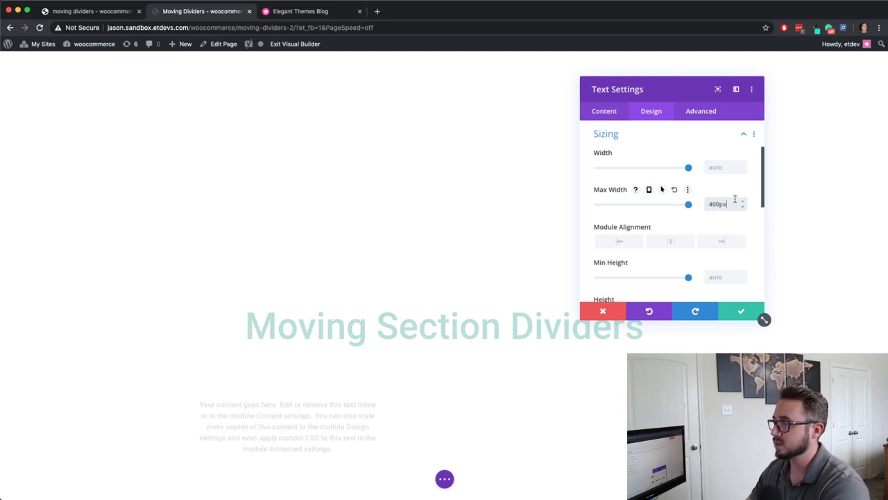
pyautogui.click(661, 241)
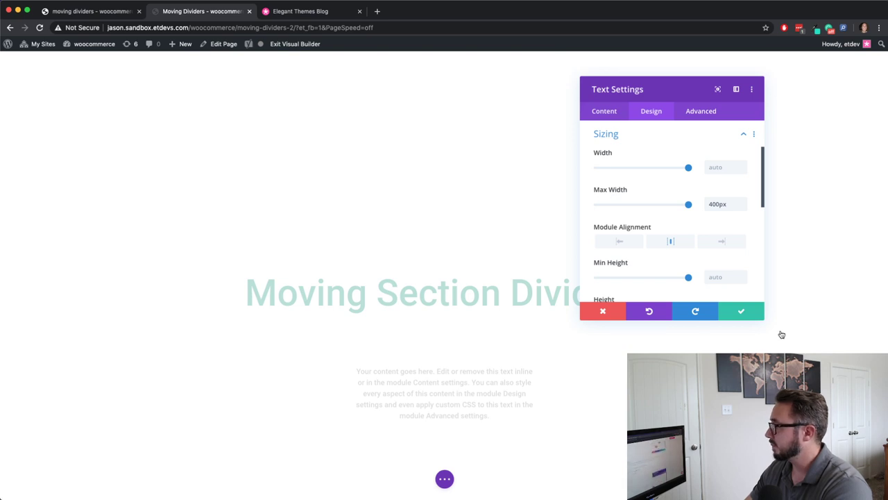
# - Save the text module and set the body text section's background color to fully transparent, rgba(0,0,0,0)
pyautogui.click(741, 314)
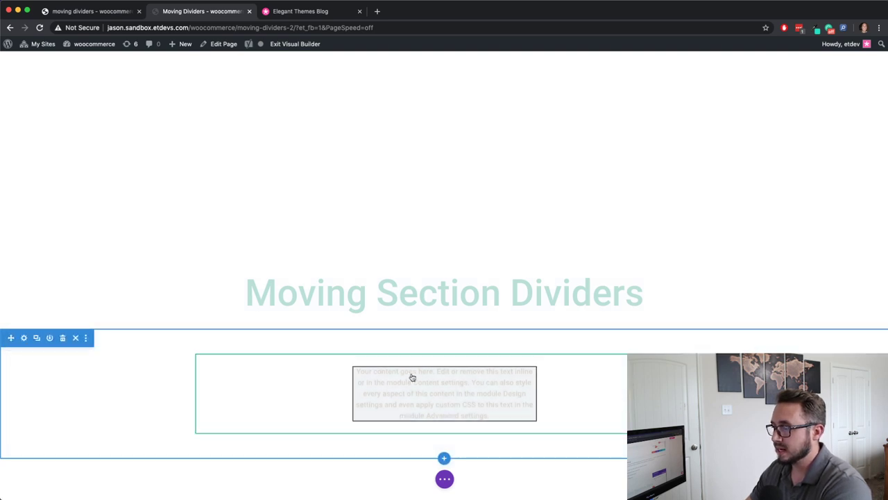
pyautogui.click(24, 338)
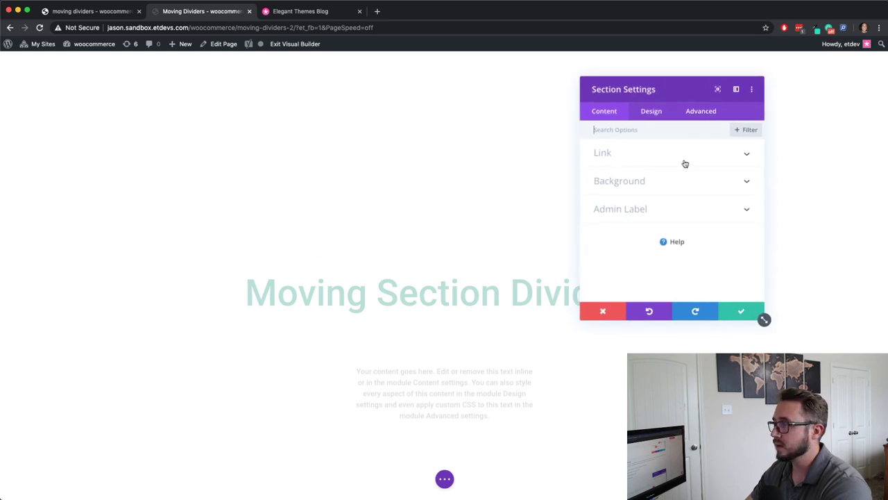
pyautogui.click(668, 188)
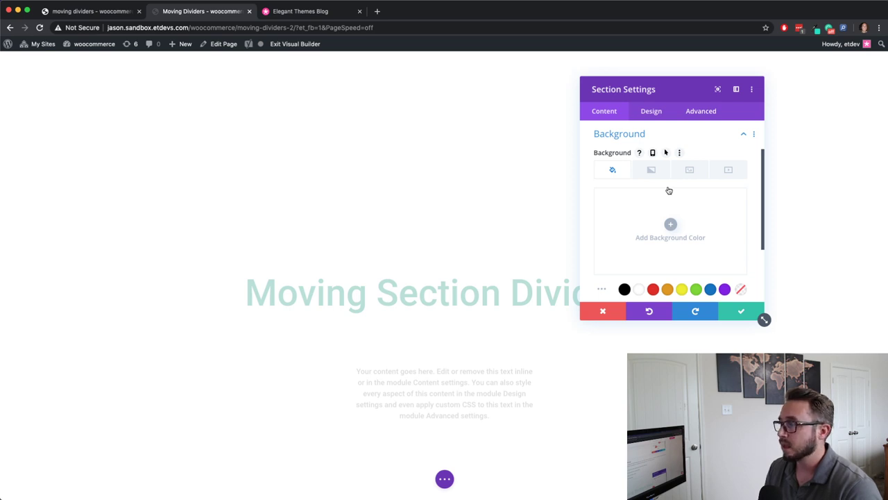
pyautogui.click(670, 226)
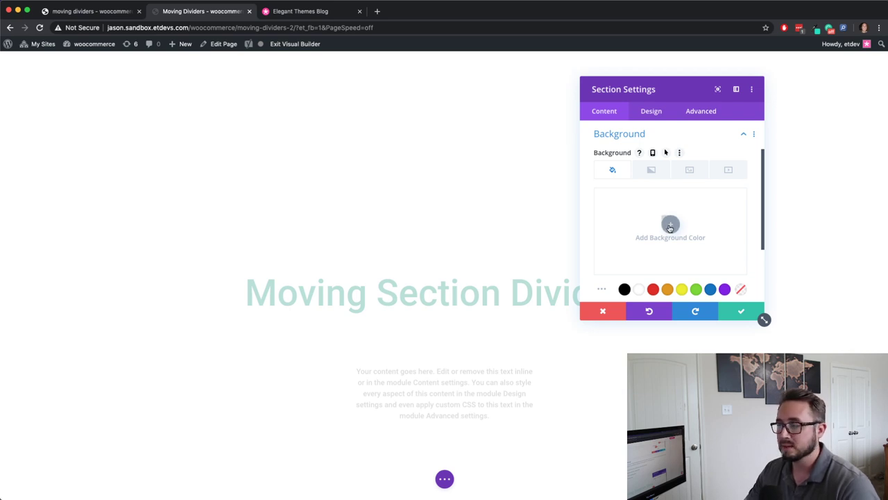
pyautogui.click(670, 225)
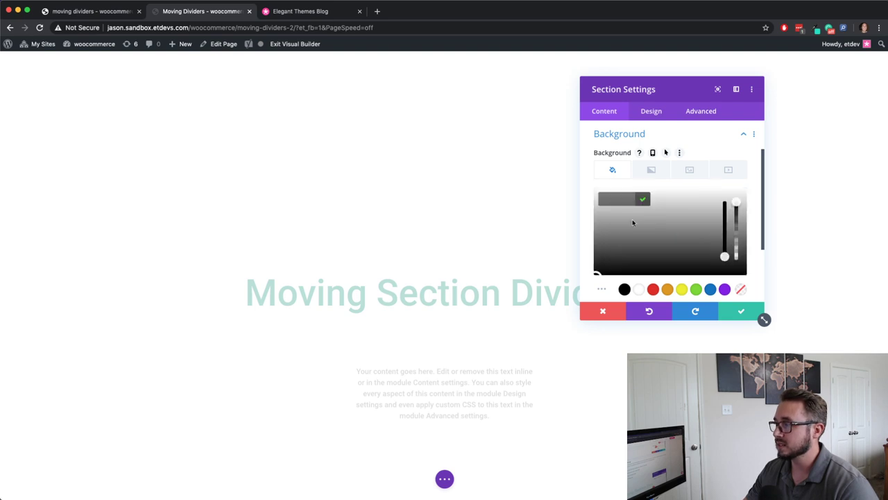
pyautogui.moveTo(737, 215); pyautogui.dragTo(734, 270)
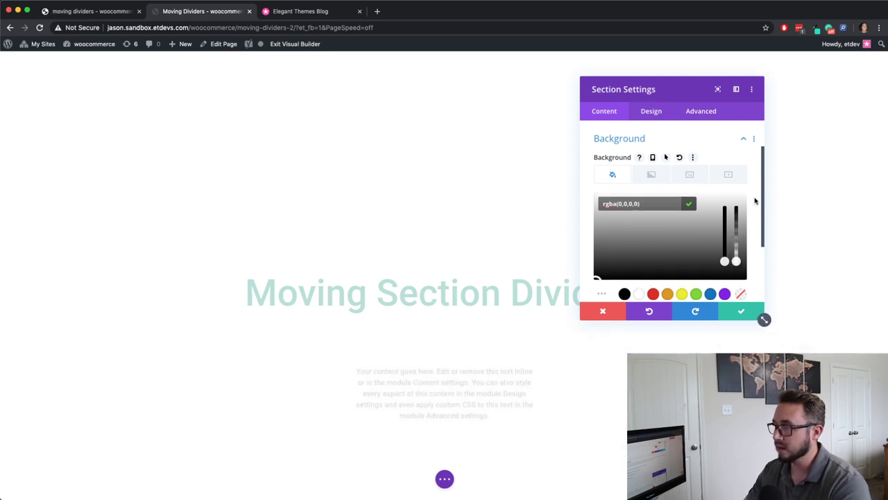
pyautogui.scroll(-2, 755, 201)
pyautogui.scroll(1, 753, 200)
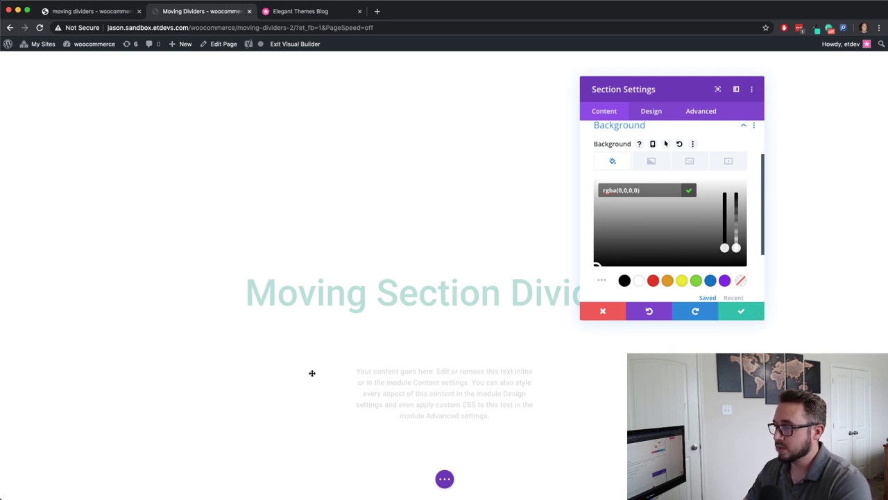
pyautogui.click(749, 312)
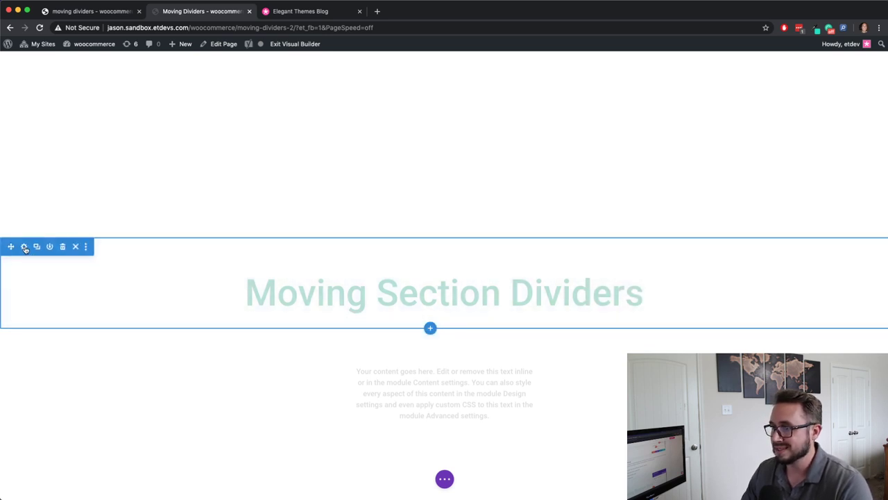
# - Give the heading section a fully transparent background color and save its settings
pyautogui.click(25, 247)
pyautogui.click(648, 180)
pyautogui.click(670, 223)
pyautogui.moveTo(737, 201); pyautogui.dragTo(736, 255)
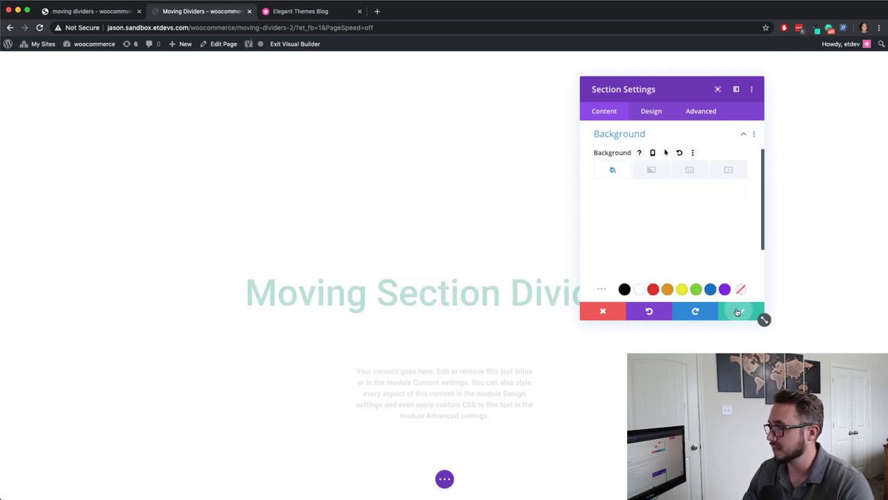
pyautogui.click(739, 311)
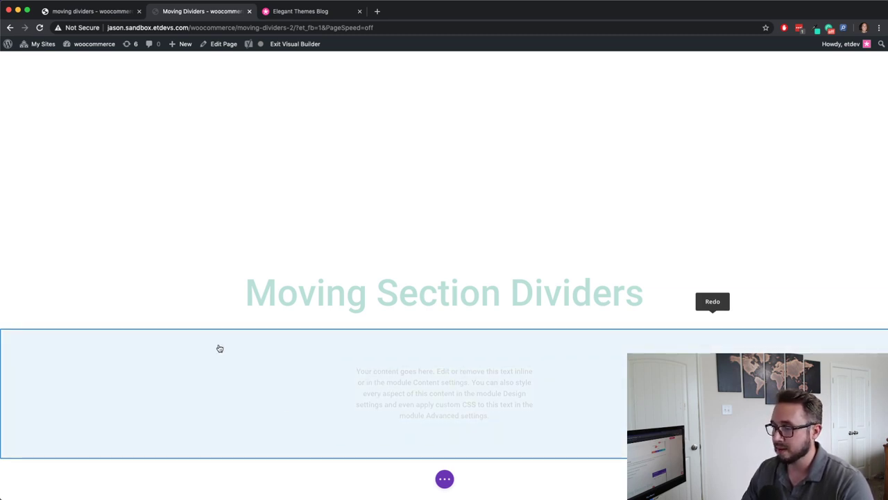
# - Set the body text section's top padding to 0px, leaving its bottom padding empty, and save the section
pyautogui.moveTo(219, 347)
pyautogui.click(23, 338)
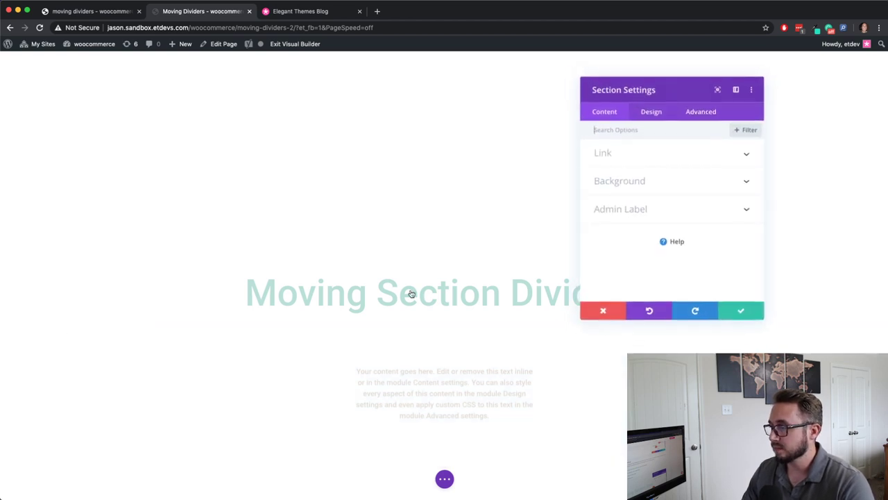
pyautogui.click(645, 111)
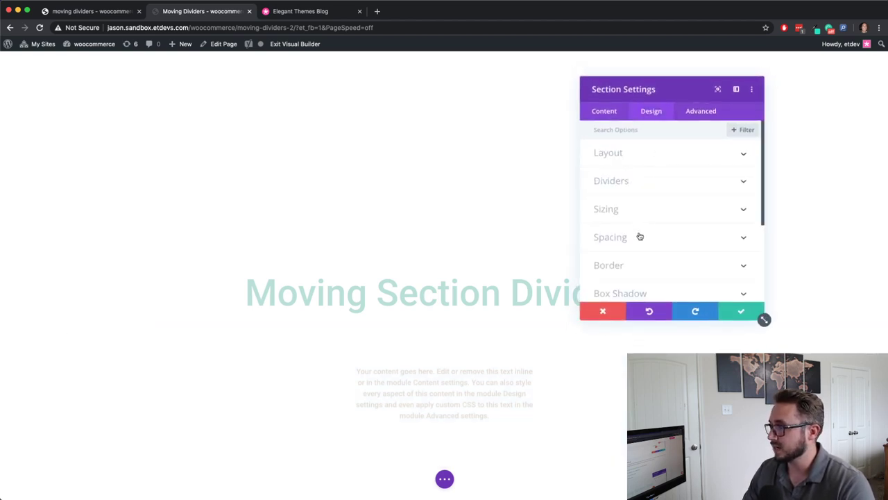
pyautogui.click(639, 235)
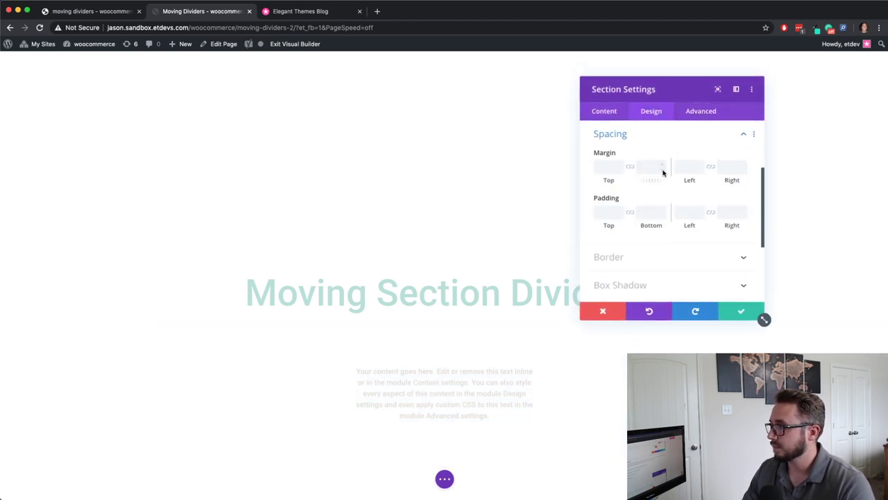
pyautogui.click(659, 220)
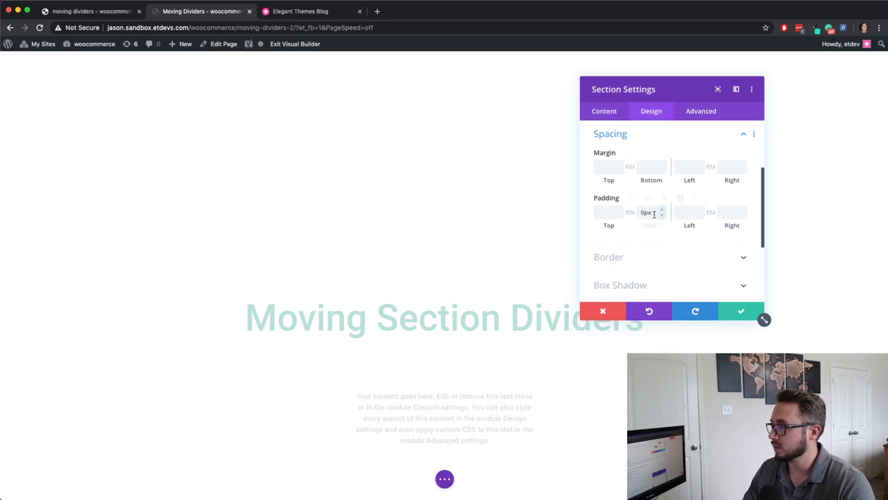
pyautogui.doubleClick(648, 212)
pyautogui.press('BackSpace')
pyautogui.click(618, 212)
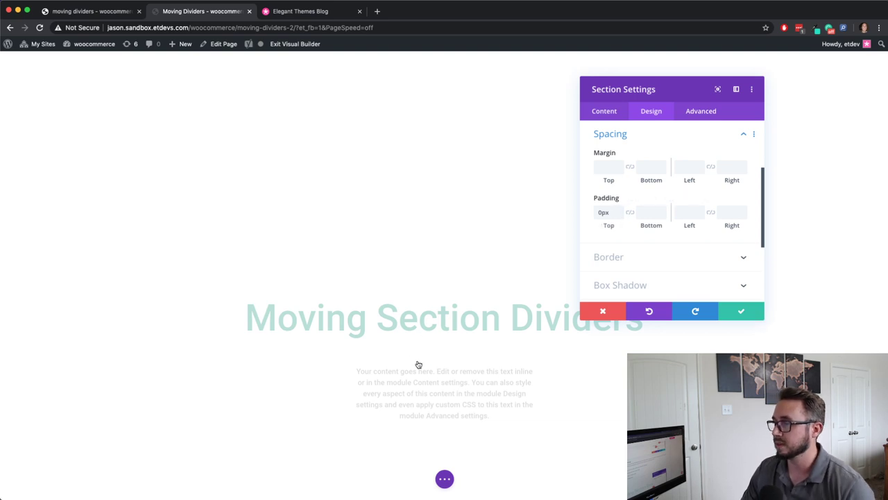
pyautogui.click(735, 312)
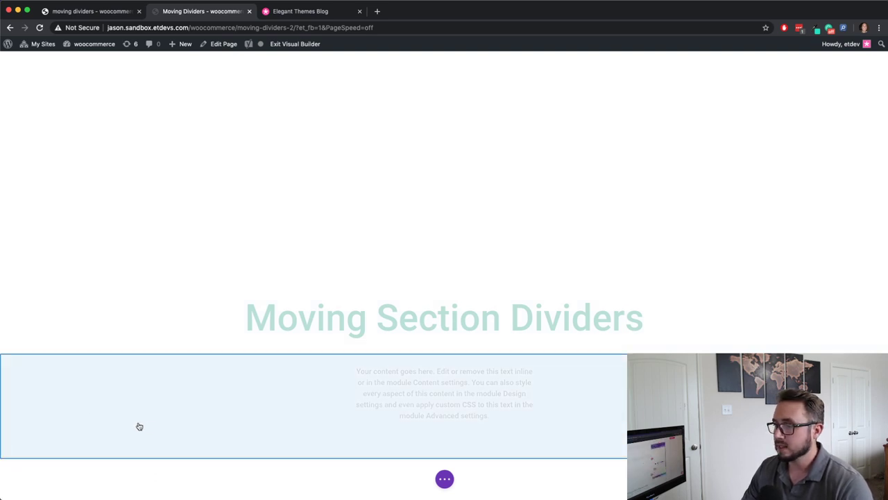
# - Set the body text section's bottom margin to 80vh and save the section
pyautogui.moveTo(37, 373)
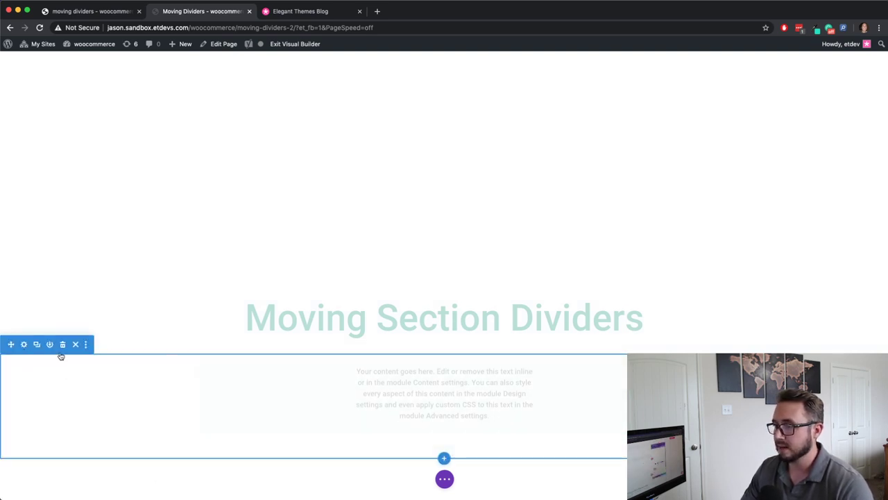
pyautogui.click(24, 345)
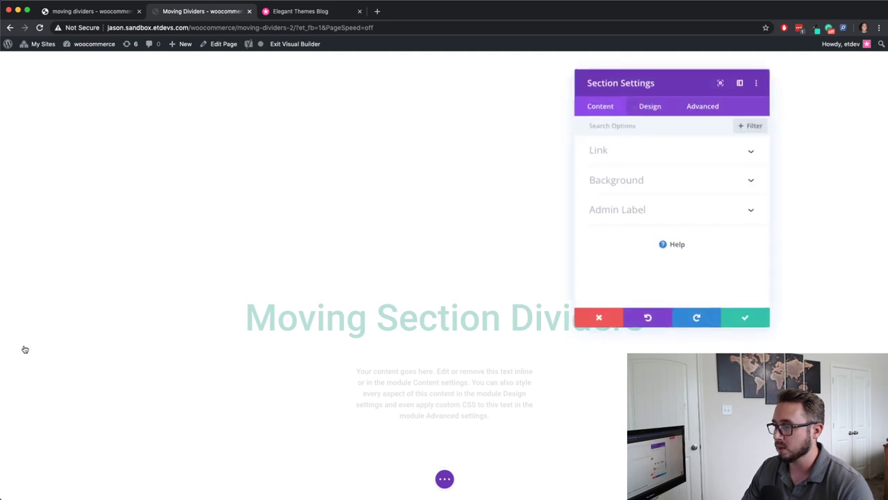
pyautogui.click(652, 113)
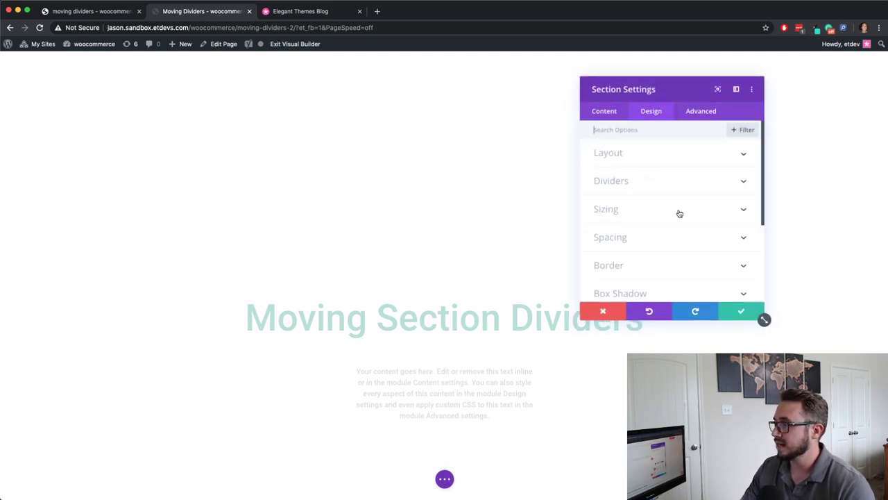
pyautogui.click(647, 237)
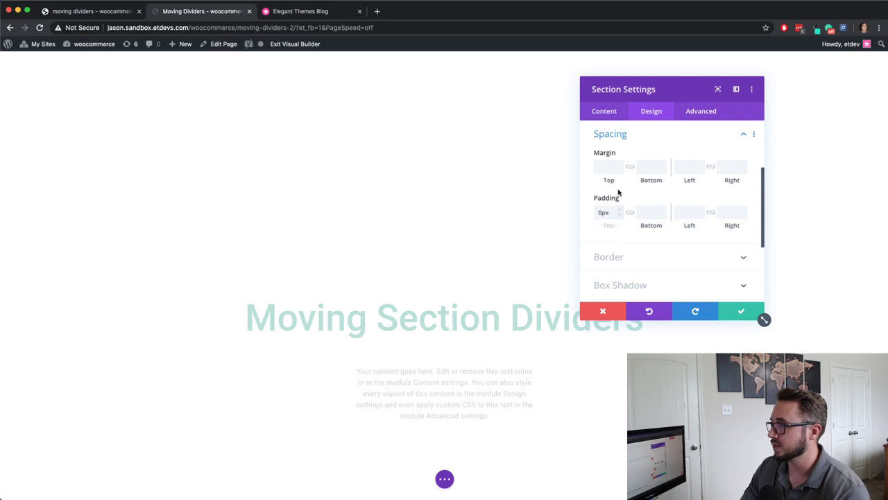
pyautogui.click(643, 170)
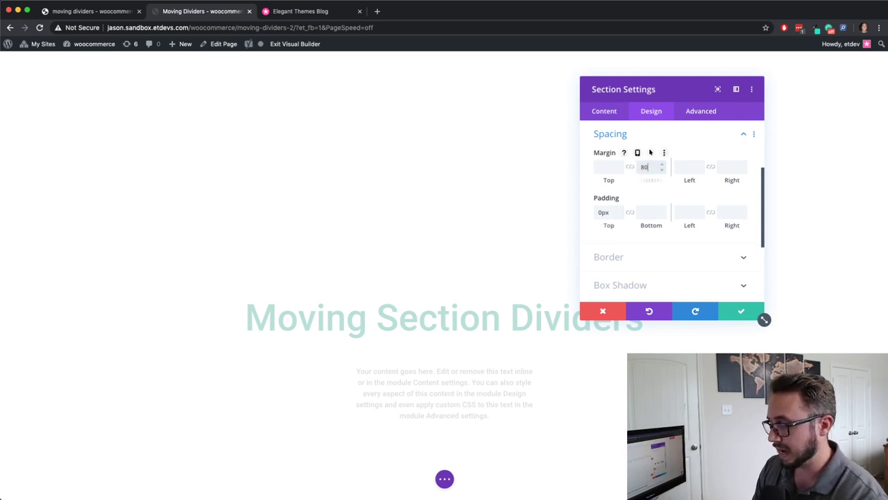
pyautogui.write('80vh')
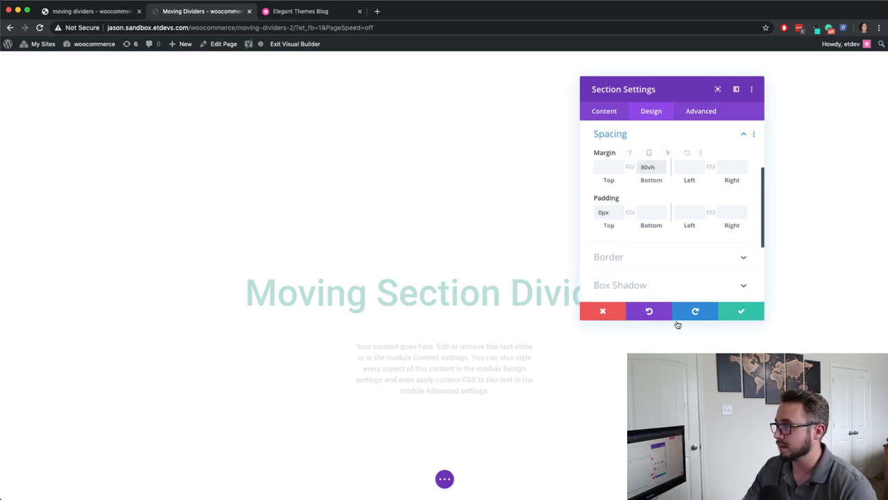
pyautogui.click(741, 311)
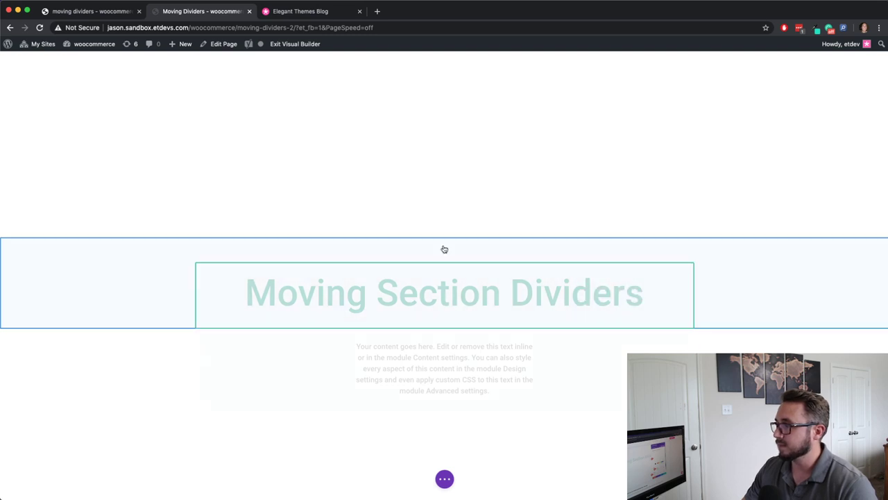
# - Examine how the heading and body text sections move through the page's available scroll space
pyautogui.scroll(-4, 460, 224)
pyautogui.scroll(3, 460, 230)
pyautogui.scroll(-4, 459, 229)
pyautogui.scroll(4, 459, 229)
pyautogui.scroll(-3, 458, 228)
pyautogui.scroll(2, 458, 228)
pyautogui.scroll(-1, 459, 229)
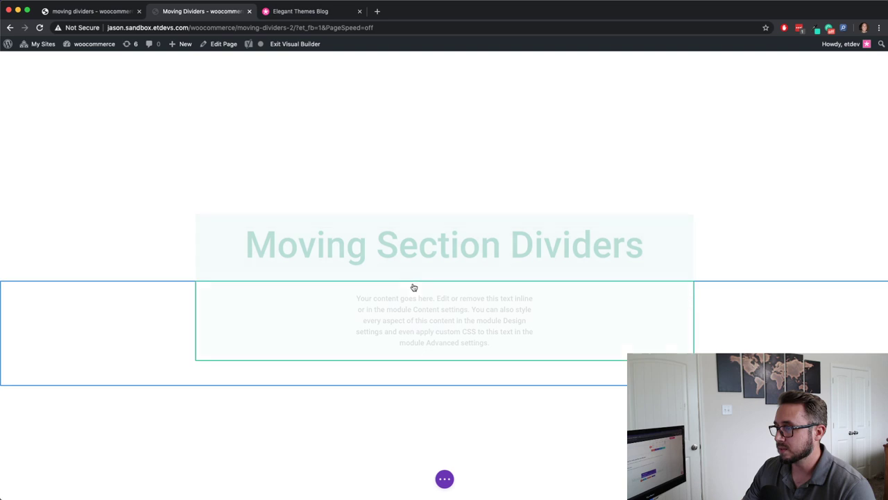
pyautogui.moveTo(126, 245)
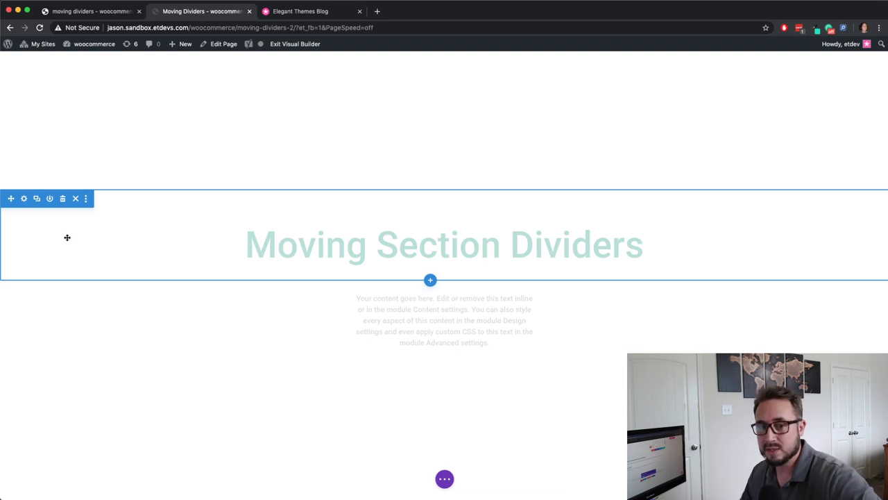
# - Open the Layers view from the expanded page builder controls and place it clear of the heading
pyautogui.click(443, 479)
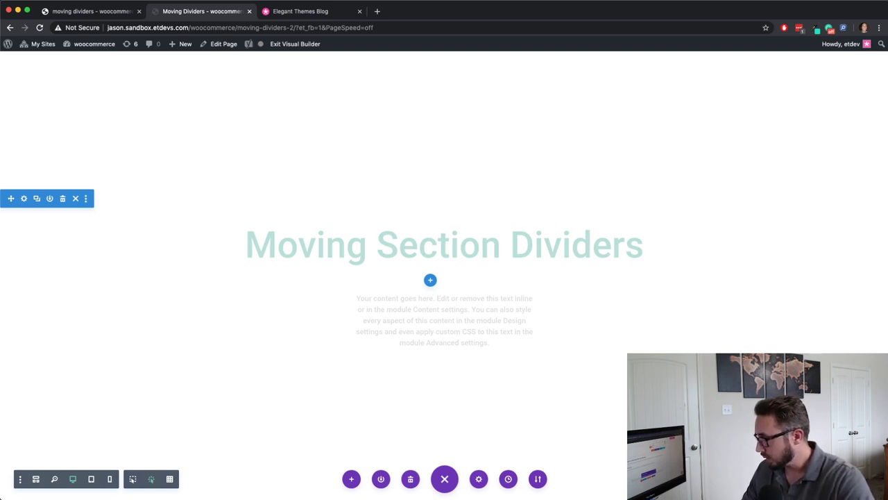
pyautogui.click(445, 479)
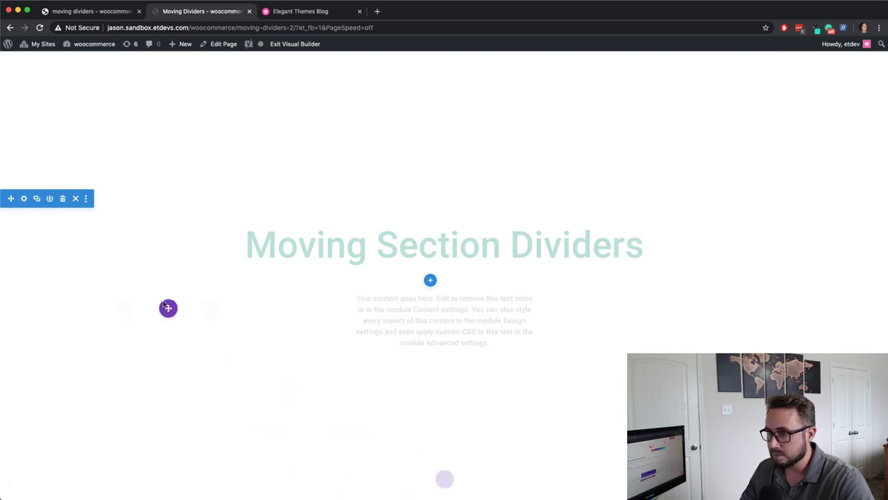
pyautogui.moveTo(50, 251); pyautogui.dragTo(21, 274)
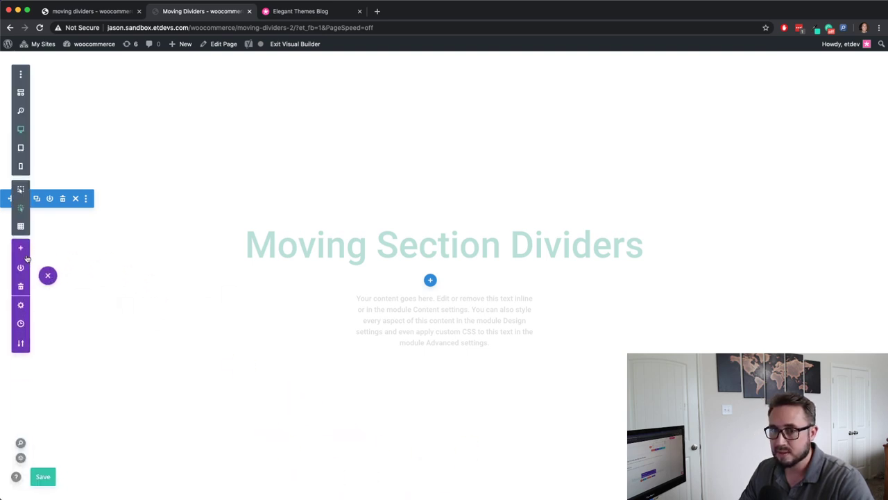
pyautogui.click(21, 459)
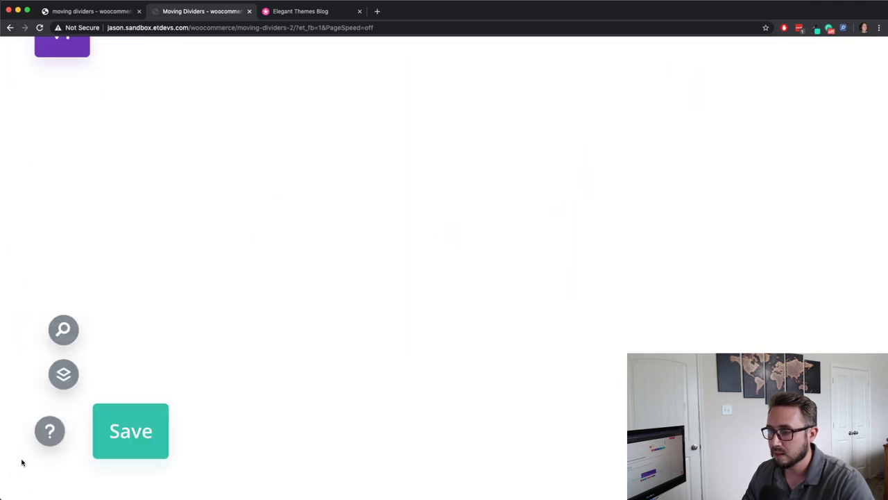
pyautogui.click(67, 381)
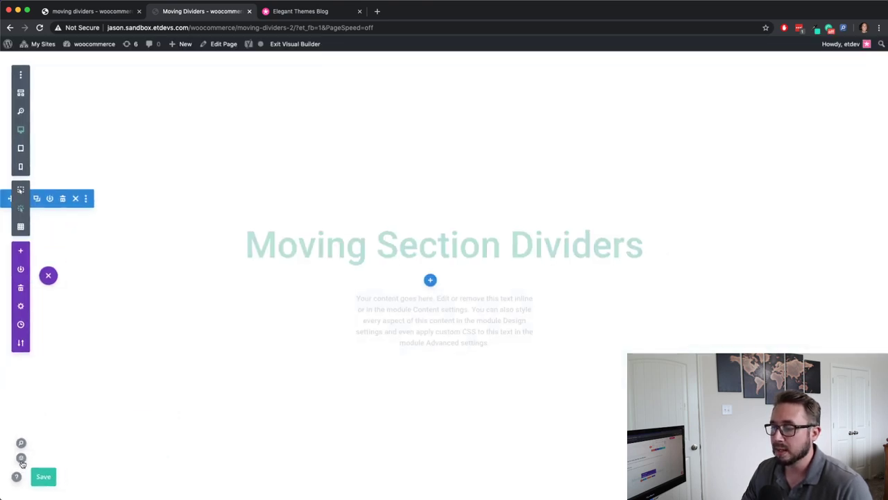
pyautogui.click(21, 458)
pyautogui.moveTo(438, 83); pyautogui.dragTo(137, 76)
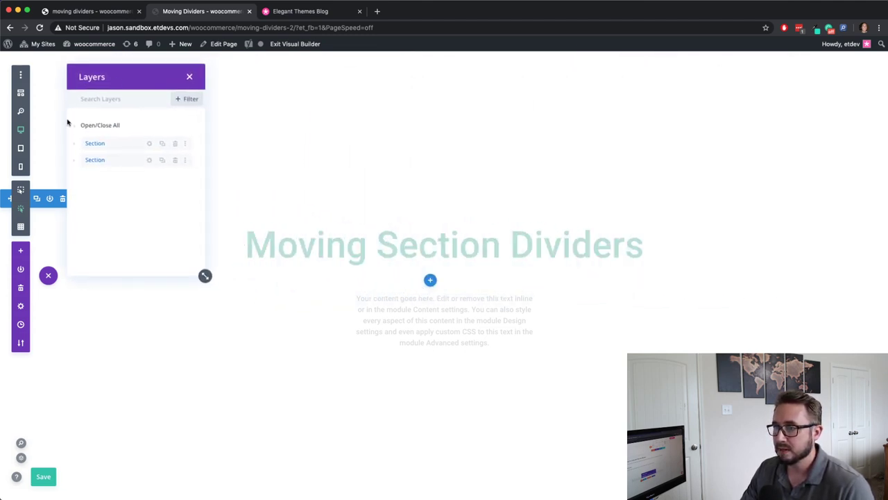
# - Collapse the builder controls, shift the Layers view closer to the page edge and expand the body text section in it
pyautogui.click(48, 276)
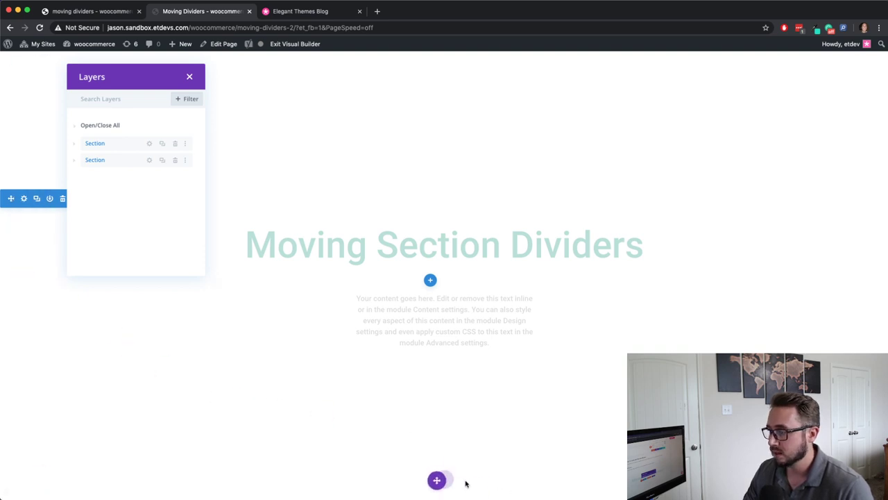
pyautogui.moveTo(461, 484)
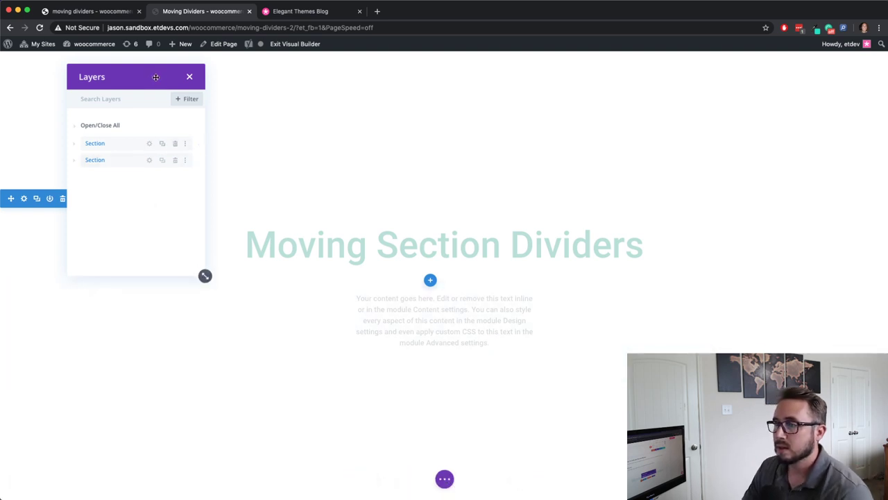
pyautogui.moveTo(154, 72); pyautogui.dragTo(118, 70)
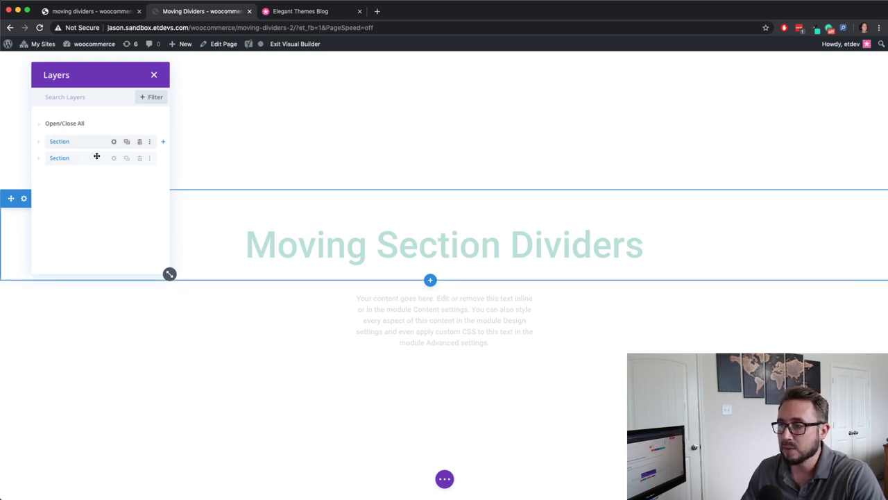
pyautogui.click(39, 159)
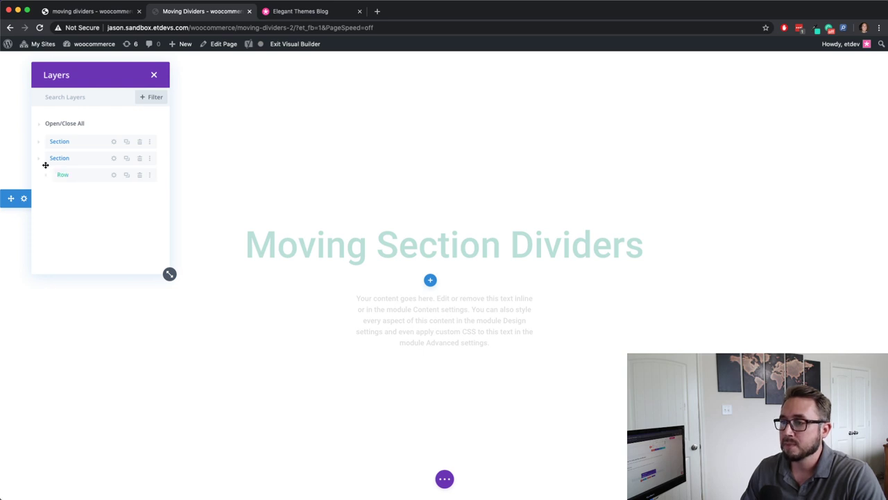
# - Collapse the body text section in Layers and insert a regular section between the heading and body text sections, without adding a row
pyautogui.click(44, 175)
pyautogui.click(43, 174)
pyautogui.click(40, 160)
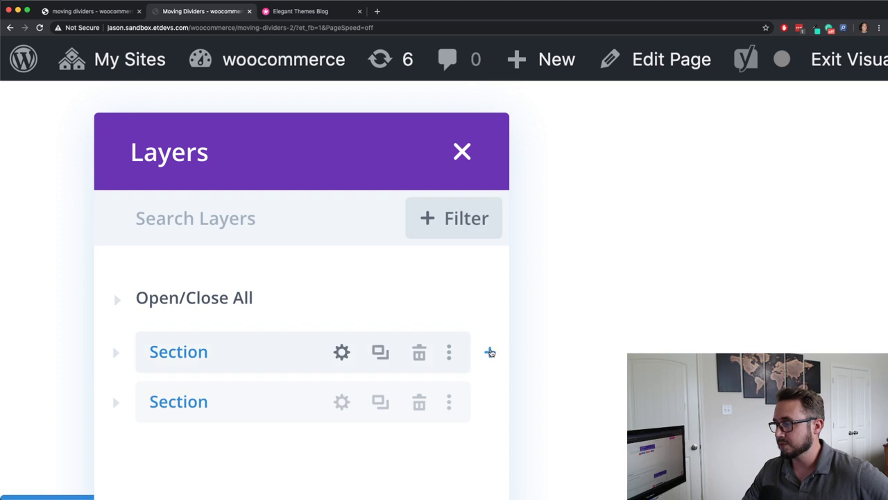
pyautogui.click(491, 353)
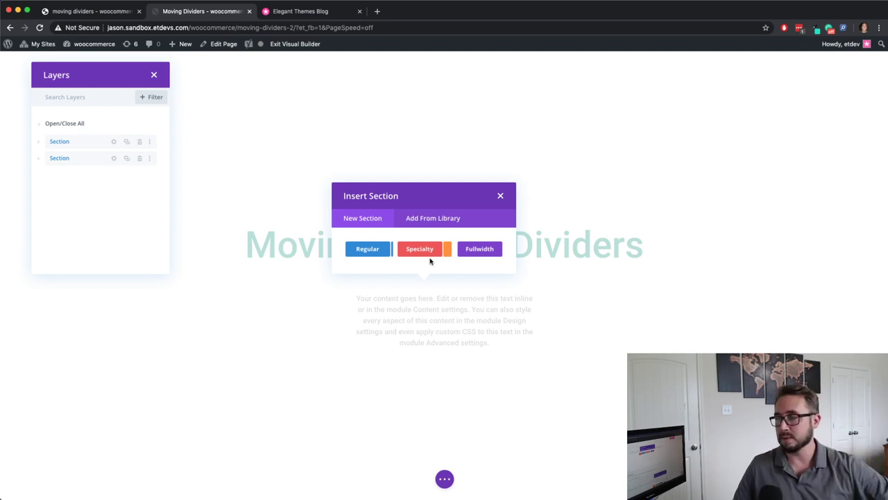
pyautogui.click(376, 253)
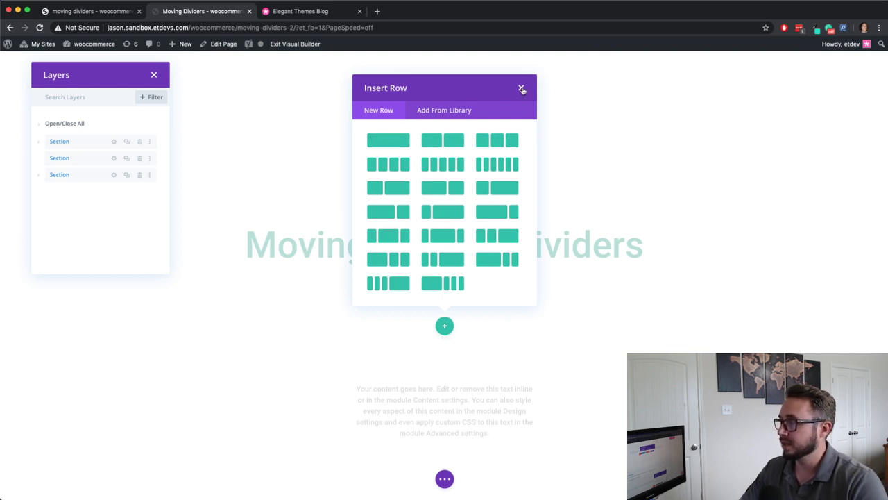
pyautogui.click(522, 89)
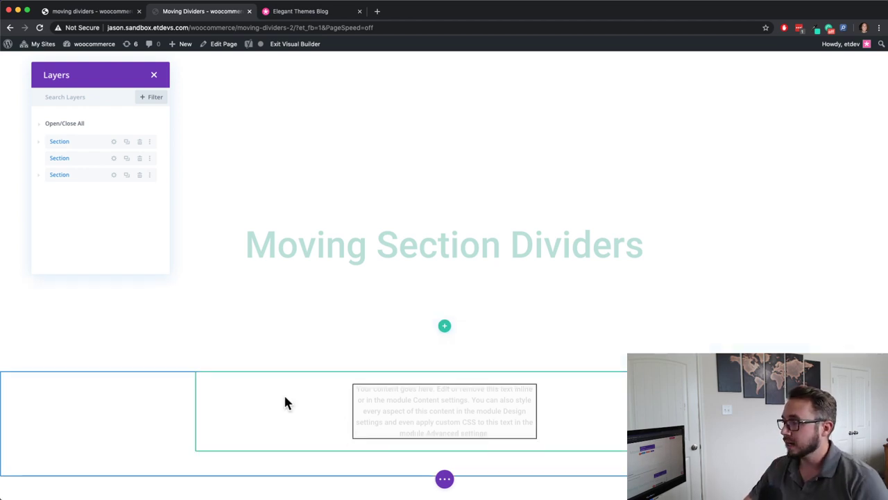
# - Open the new empty section's settings and make its background colour fully transparent
pyautogui.moveTo(211, 323)
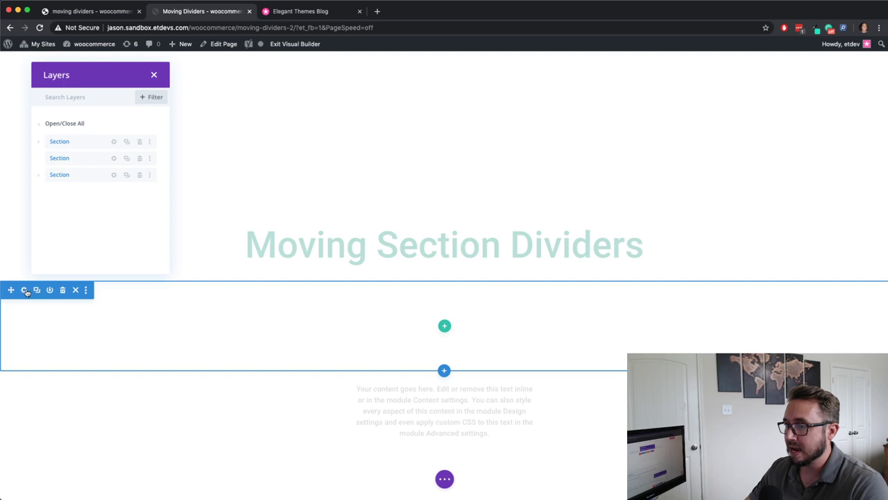
pyautogui.click(24, 290)
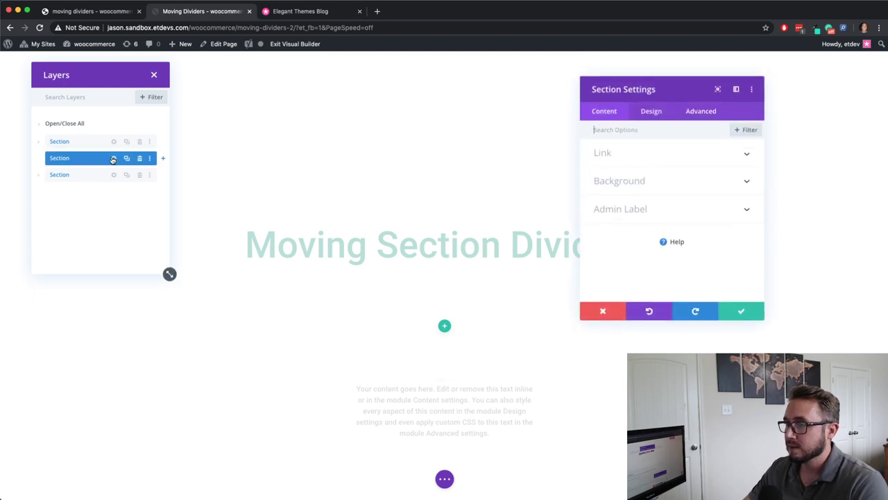
pyautogui.click(634, 180)
pyautogui.scroll(-1, 659, 208)
pyautogui.click(670, 224)
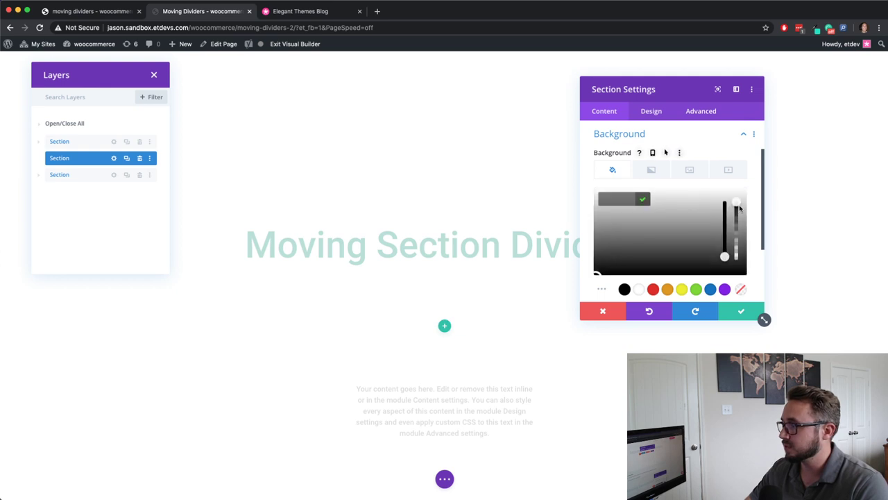
pyautogui.moveTo(739, 202); pyautogui.dragTo(739, 258)
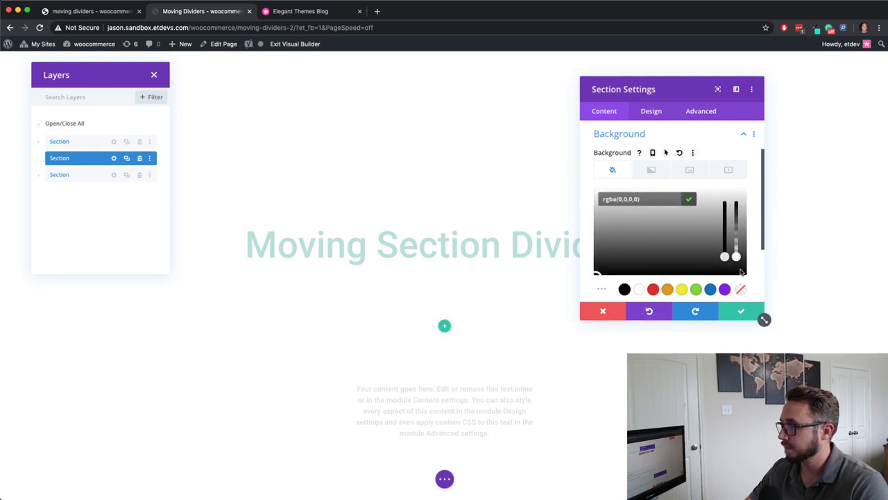
pyautogui.click(740, 287)
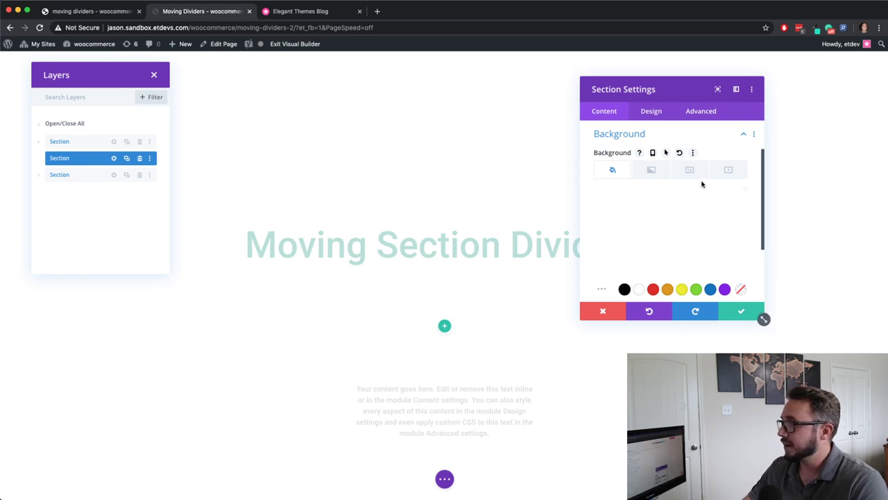
# - Set the new section's height to 0px in its sizing options
pyautogui.click(650, 114)
pyautogui.click(666, 132)
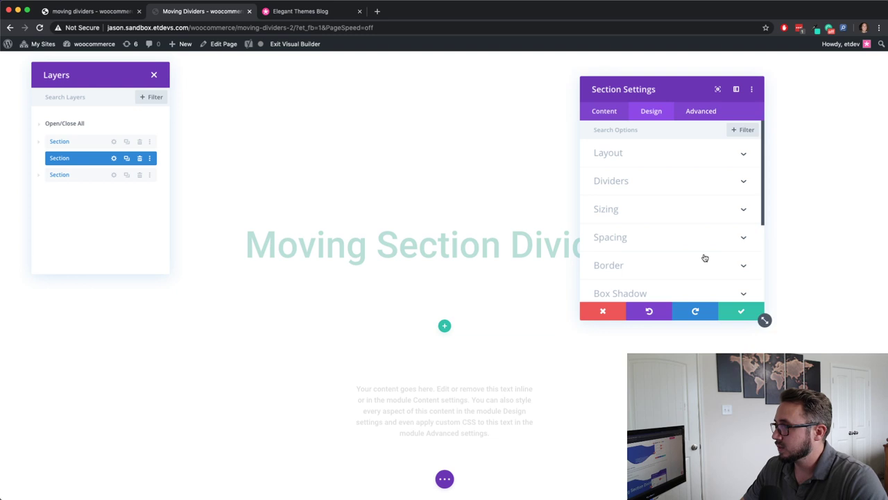
pyautogui.click(632, 210)
pyautogui.scroll(-3, 630, 198)
pyautogui.scroll(-4, 653, 198)
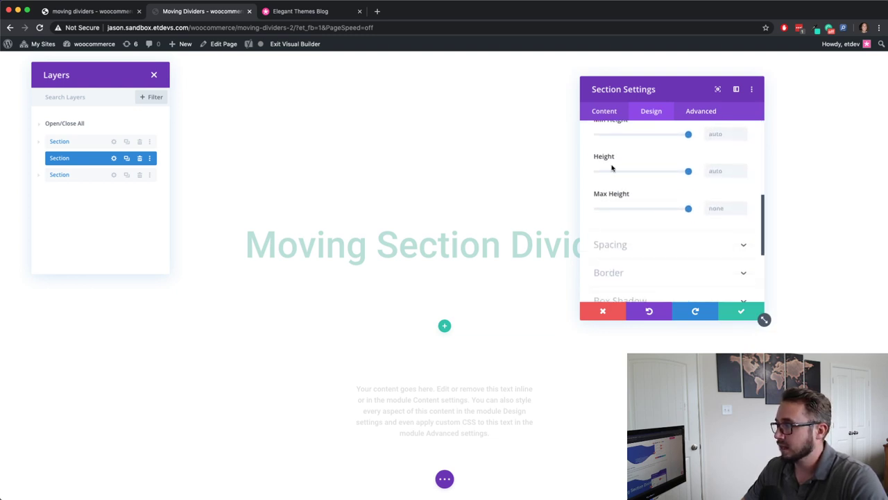
pyautogui.click(714, 173)
pyautogui.write('0px')
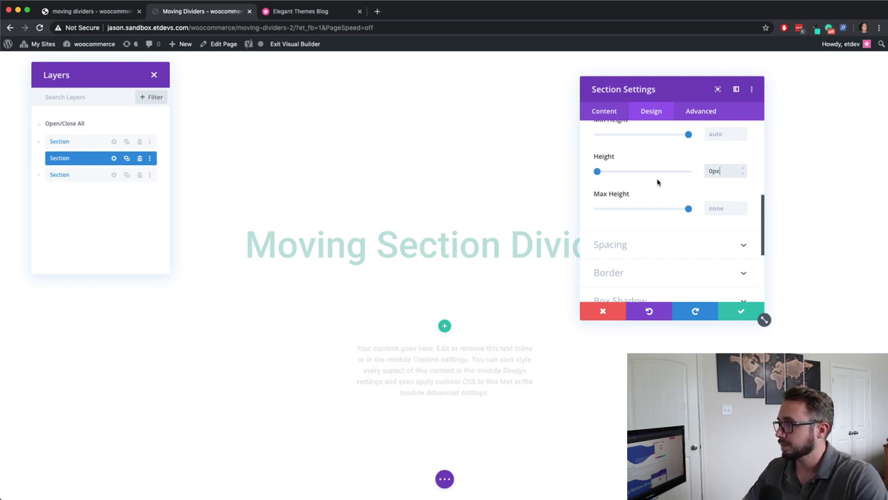
# - Set the new section's top and bottom padding to 0px
pyautogui.click(644, 248)
pyautogui.moveTo(621, 219); pyautogui.dragTo(663, 214)
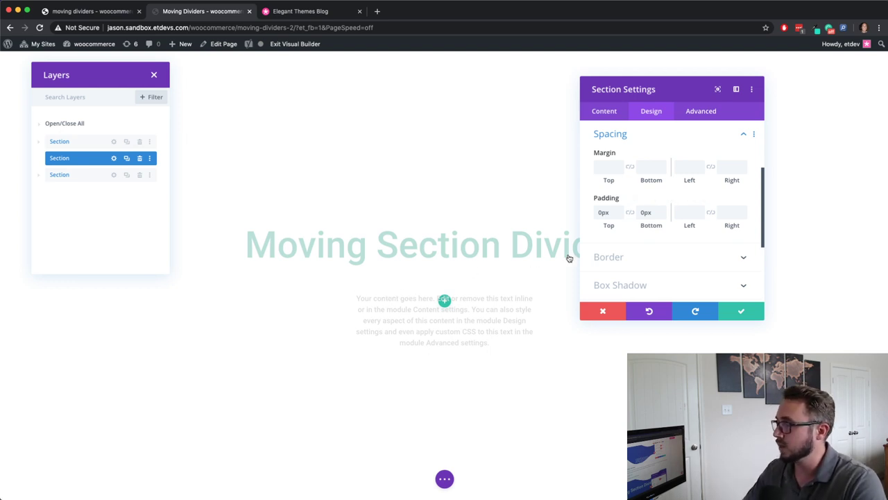
pyautogui.click(654, 136)
pyautogui.scroll(3, 648, 162)
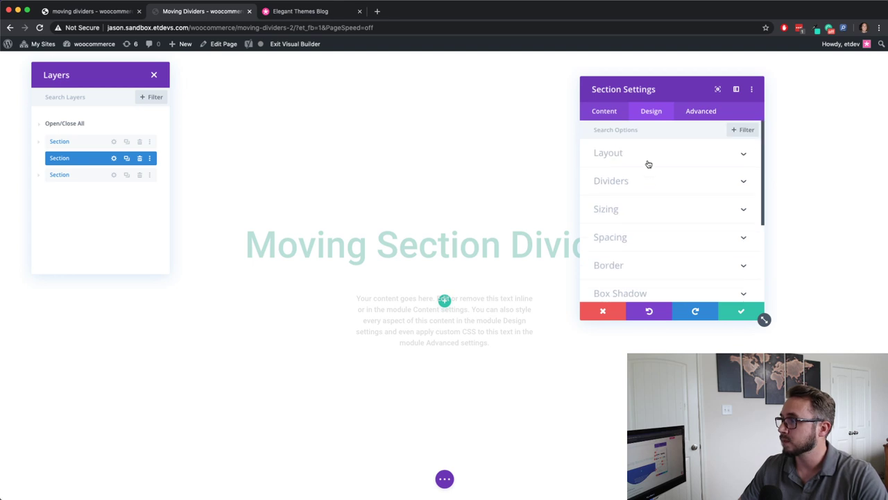
# - Give the new section a top divider in the single-layer wave style with several uneven crests
pyautogui.click(642, 181)
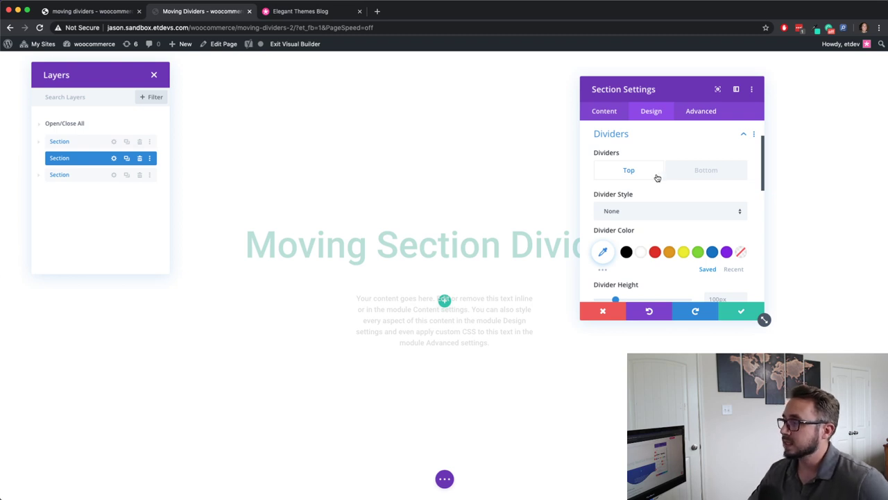
pyautogui.click(659, 210)
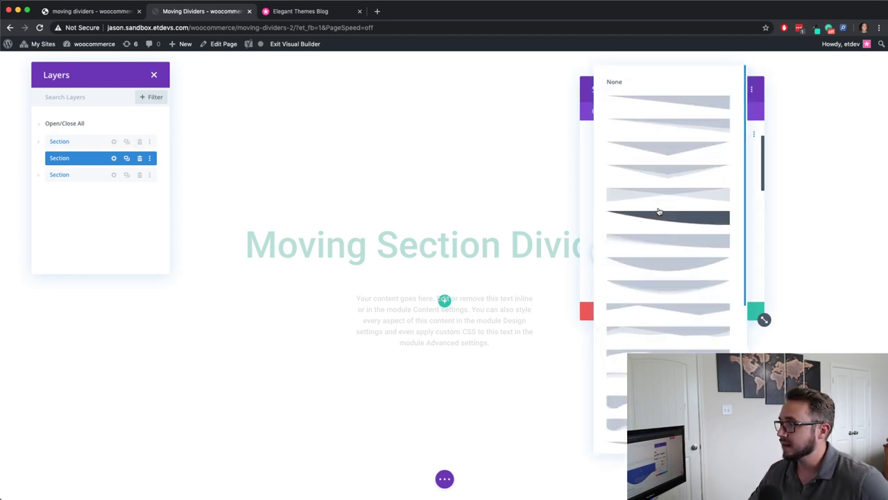
pyautogui.scroll(-10, 694, 249)
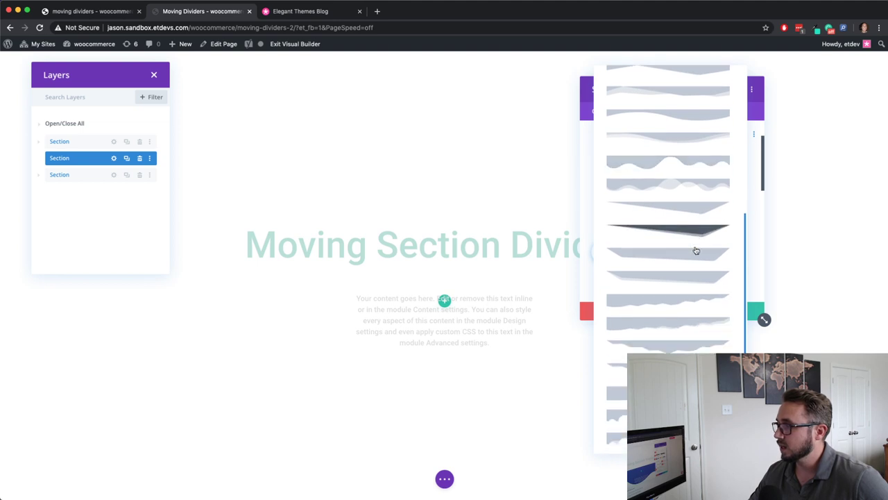
pyautogui.scroll(5, 698, 267)
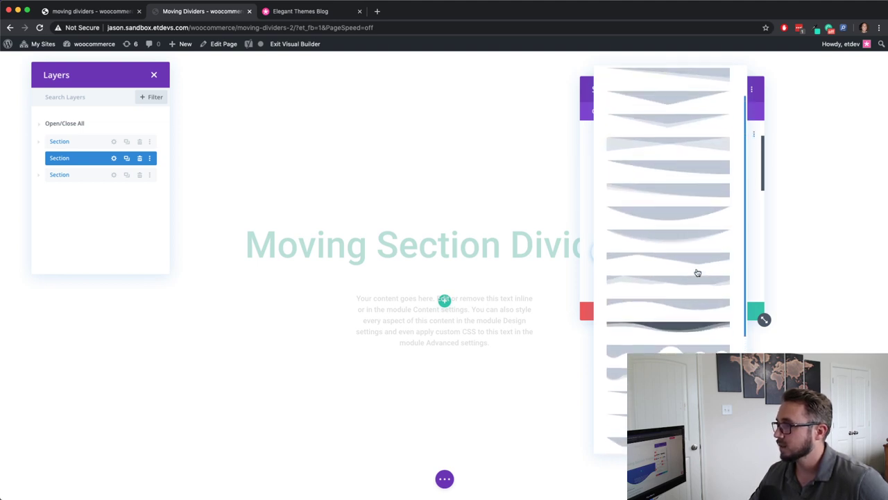
pyautogui.scroll(2, 698, 273)
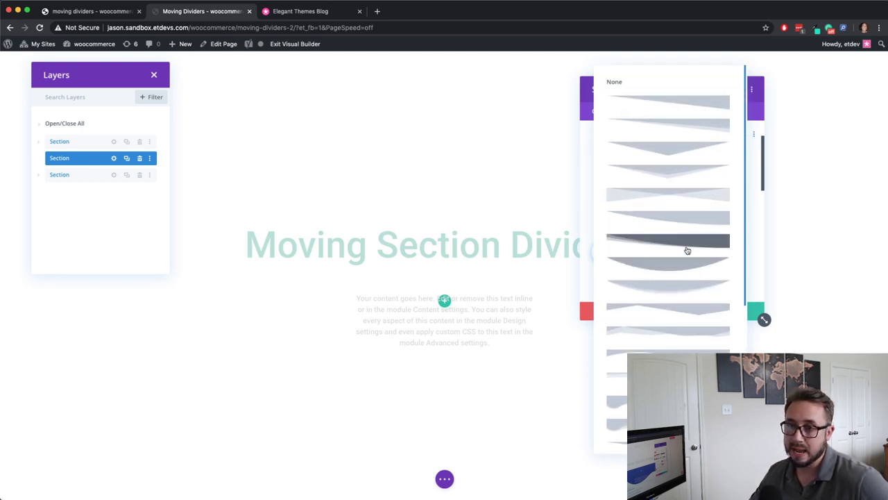
pyautogui.scroll(-3, 691, 253)
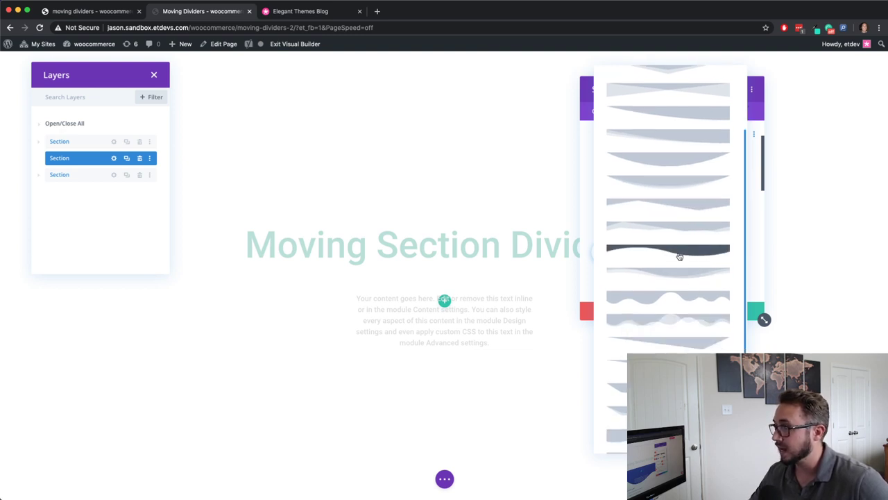
pyautogui.scroll(1, 681, 256)
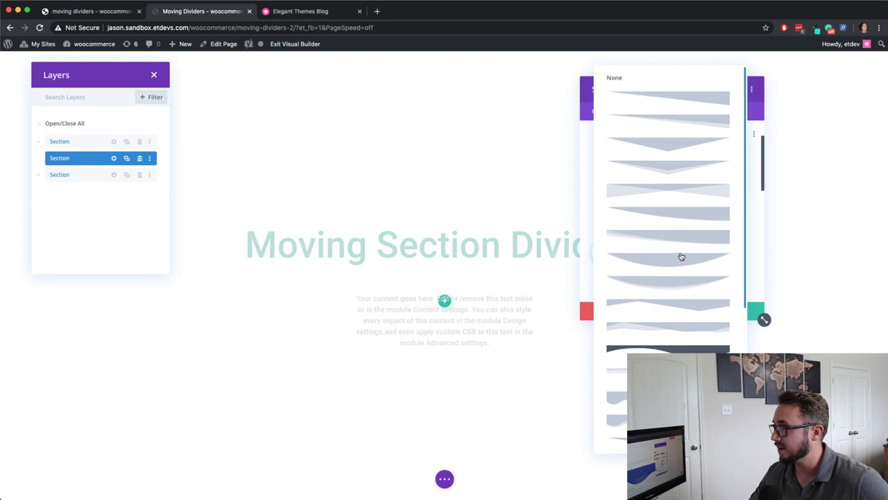
pyautogui.scroll(-2, 681, 254)
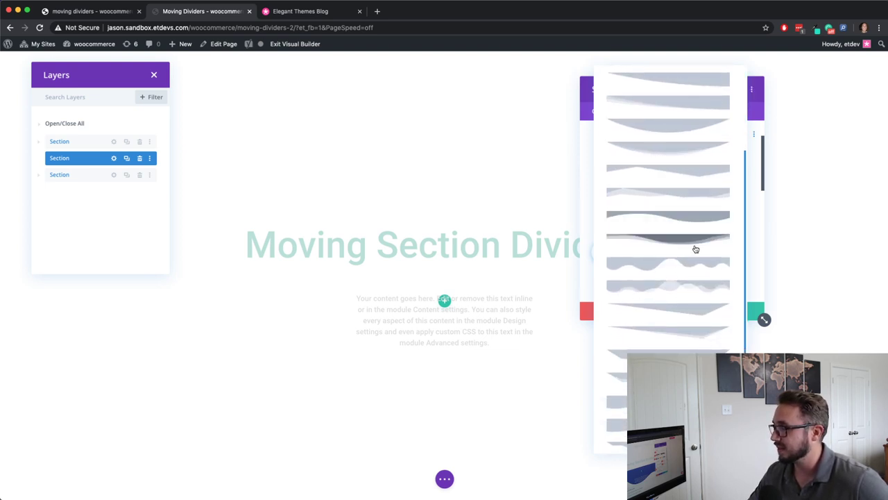
pyautogui.click(694, 268)
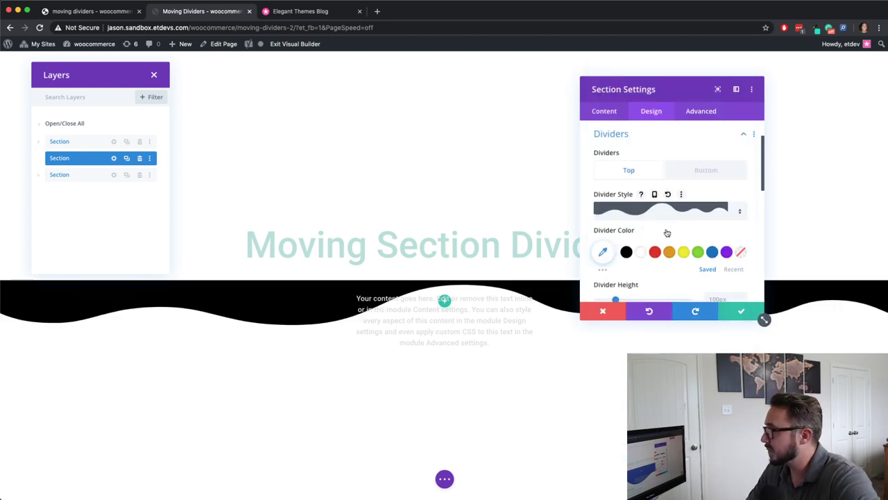
# - Colour the top divider with the dark blue-violet from the recent colours and set its height to 20vw
pyautogui.click(733, 269)
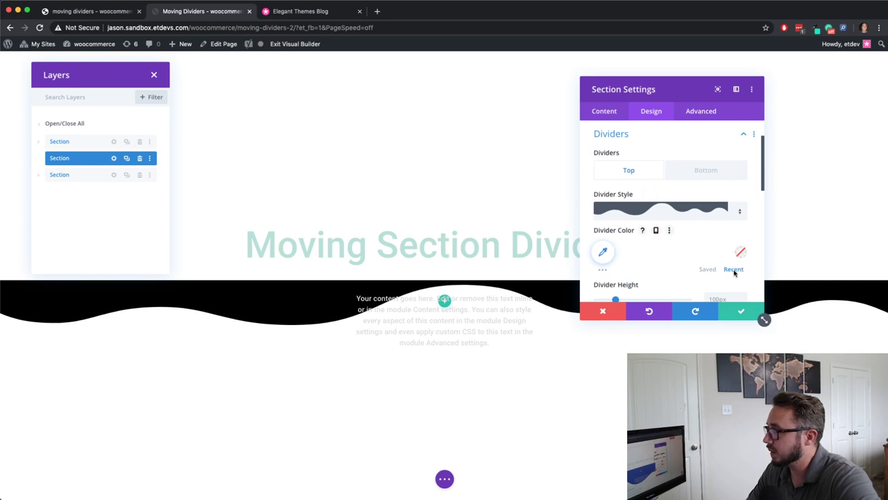
pyautogui.click(698, 254)
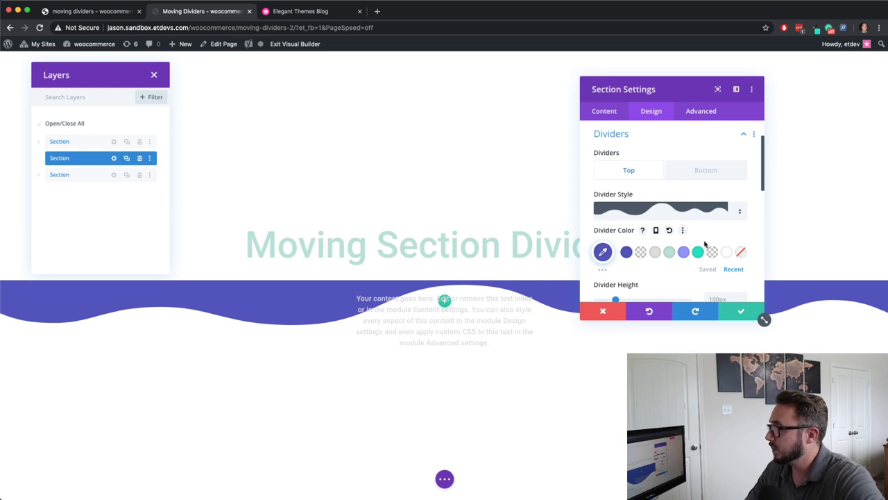
pyautogui.scroll(-2, 704, 242)
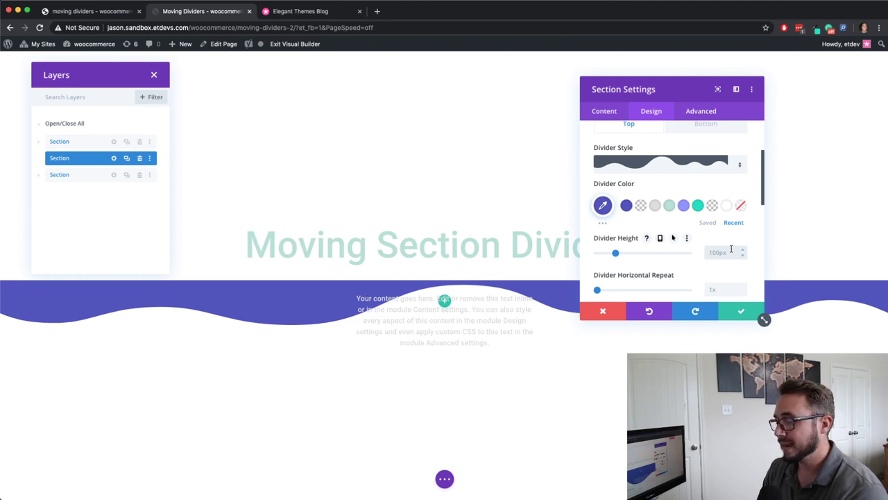
pyautogui.click(731, 249)
pyautogui.write('20vw')
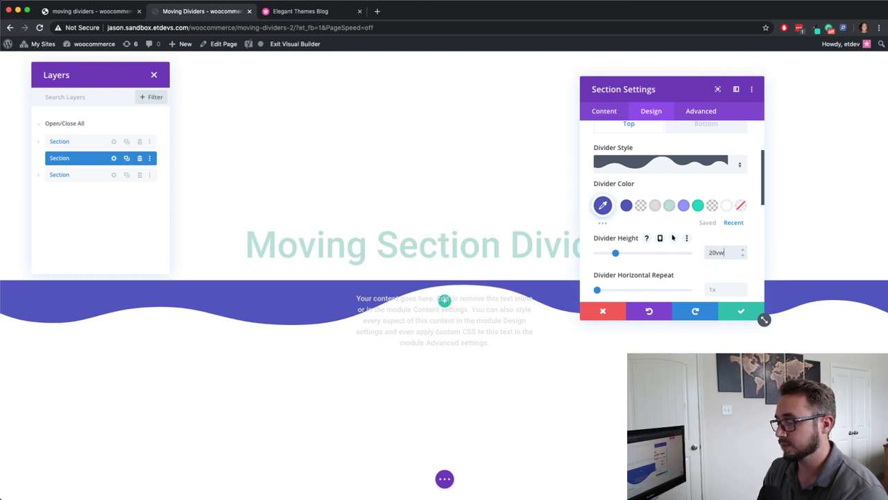
pyautogui.press('Return')
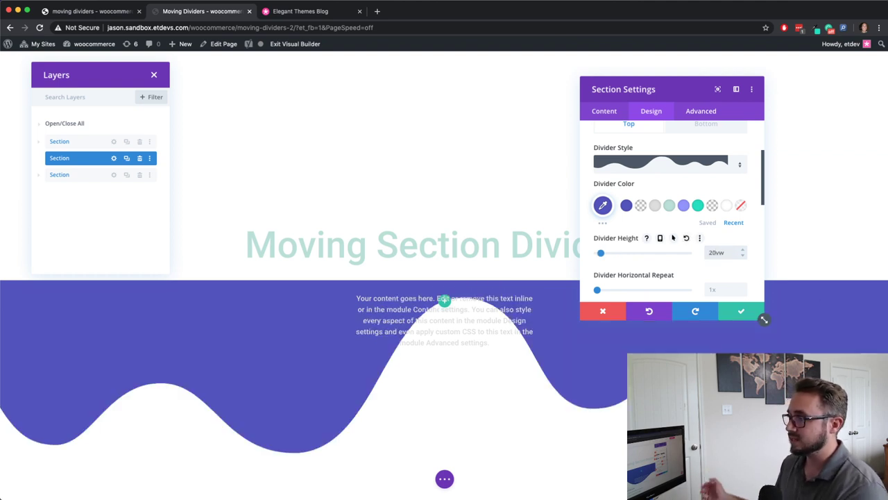
pyautogui.click(733, 254)
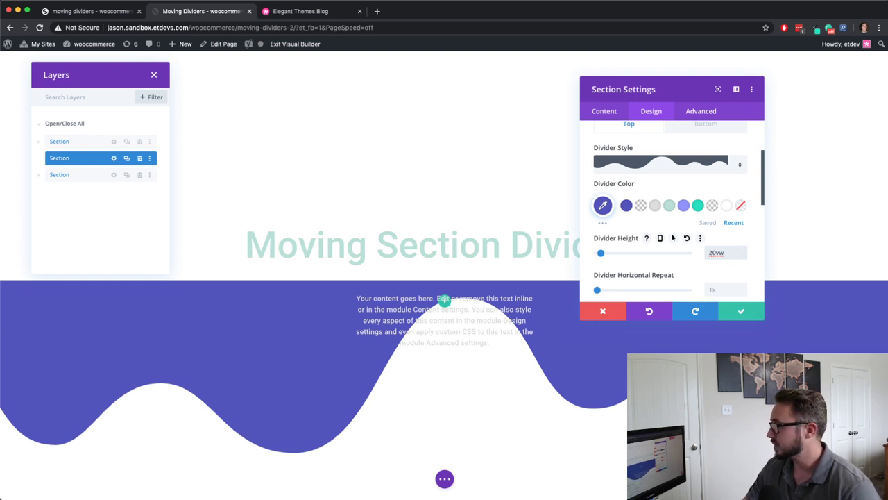
# - Set the top divider's horizontal repeat to 0.6x and flip the divider horizontally
pyautogui.scroll(-1, 725, 271)
pyautogui.click(719, 264)
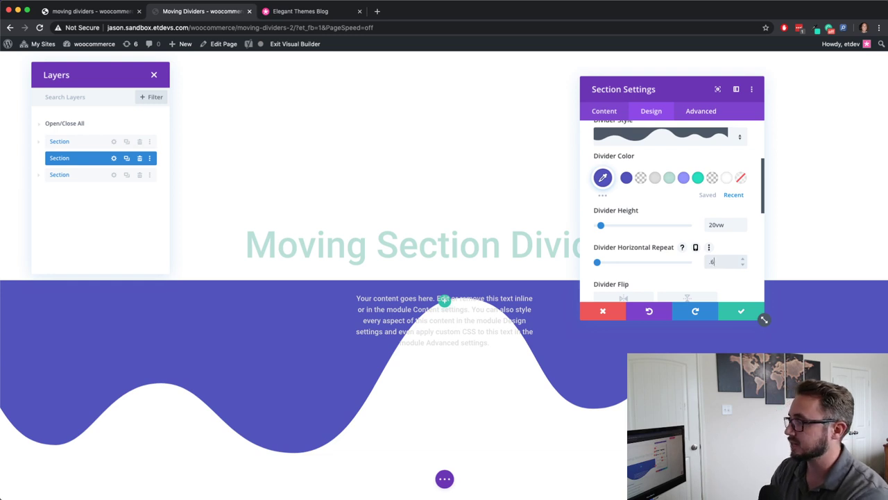
pyautogui.write('x')
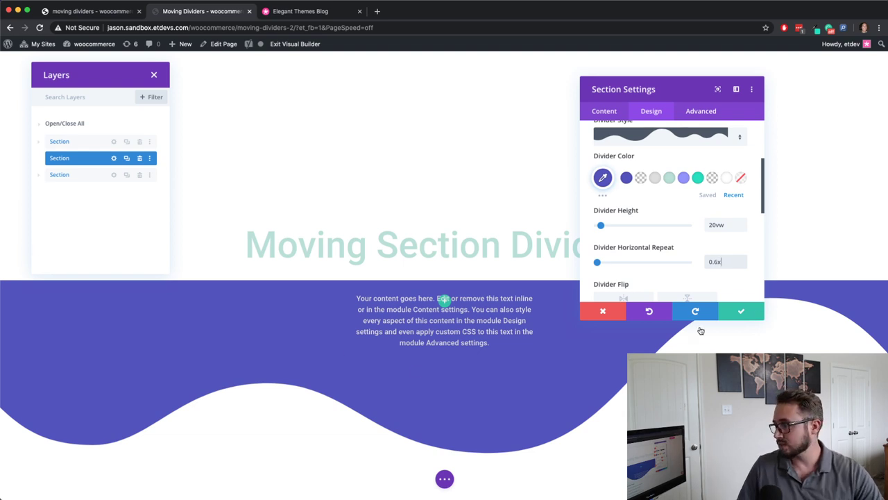
pyautogui.scroll(-1, 651, 284)
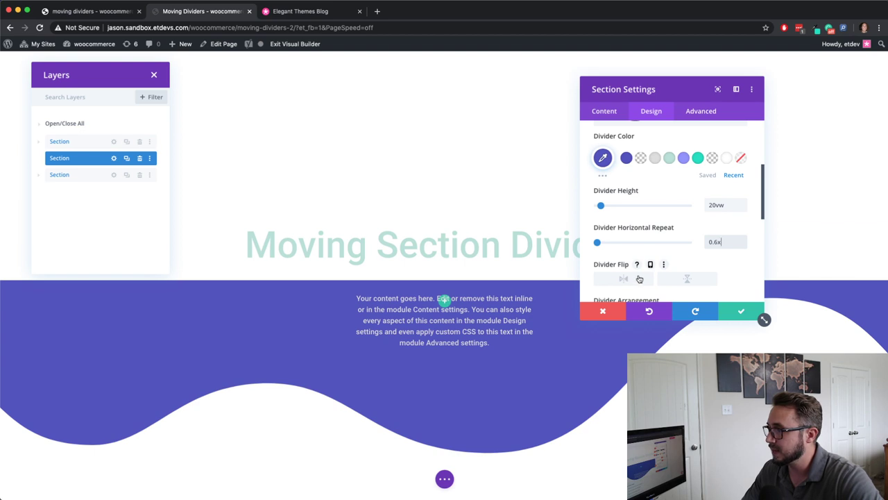
pyautogui.click(632, 280)
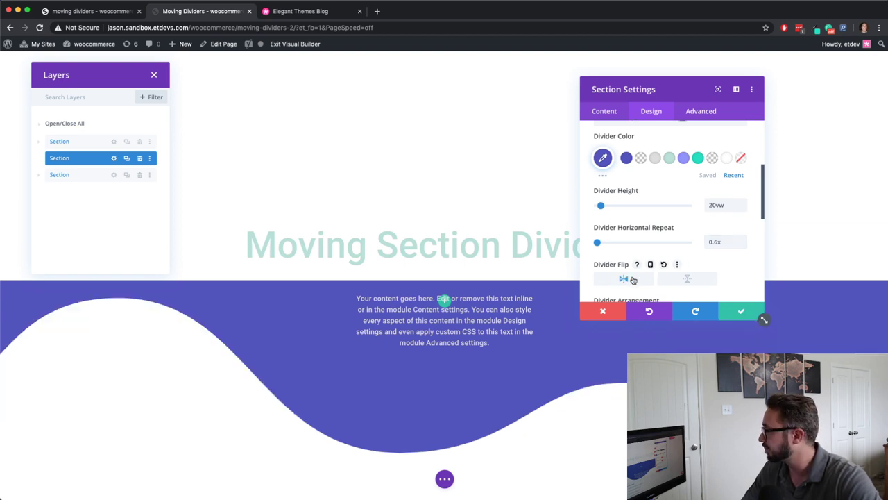
# - Give the middle section a bottom divider in the single-layer wave style with several uneven crests
pyautogui.scroll(5, 736, 298)
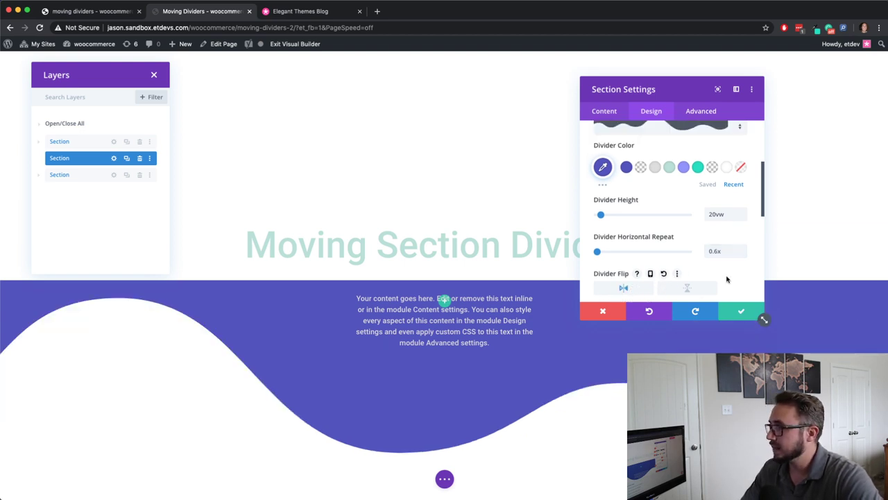
pyautogui.click(708, 224)
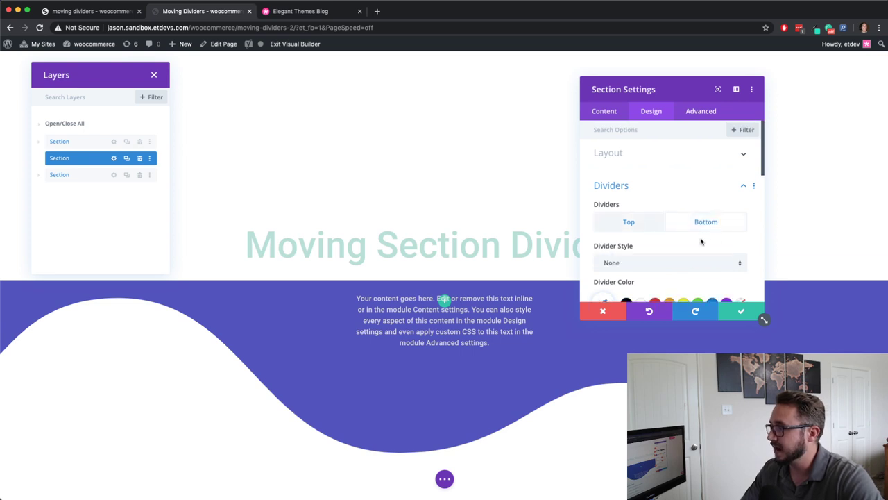
pyautogui.scroll(-2, 699, 240)
pyautogui.click(666, 206)
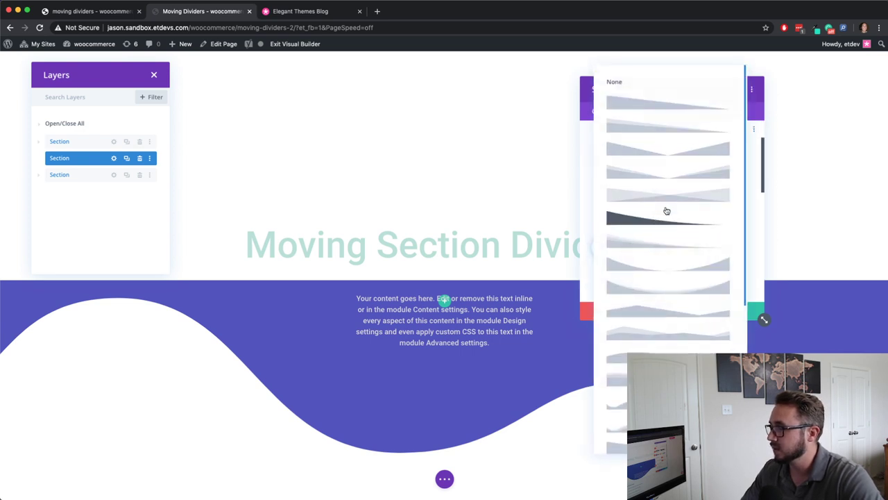
pyautogui.scroll(-3, 669, 299)
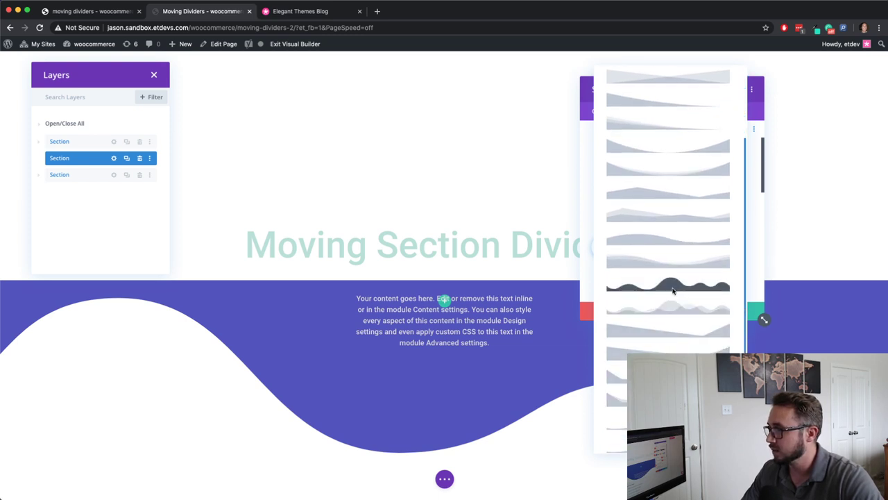
pyautogui.click(673, 298)
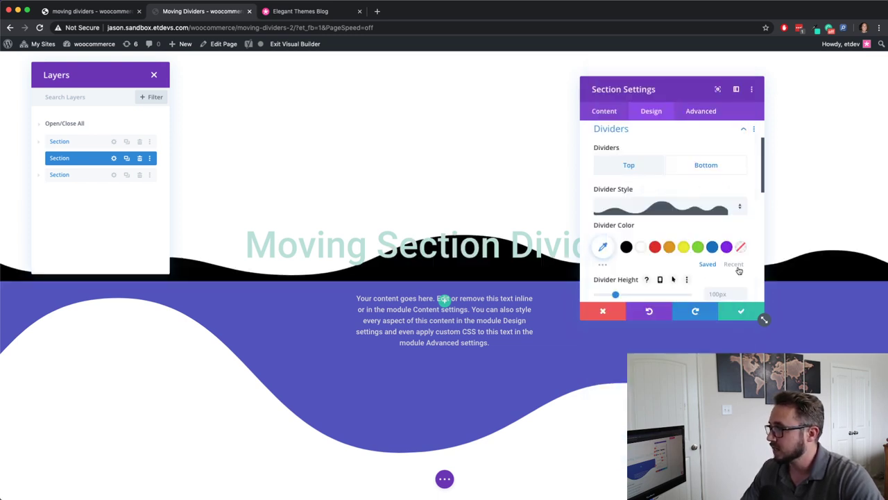
# - Colour the bottom divider with the dark blue-violet from the recent colours and set its height to 20vw
pyautogui.click(733, 264)
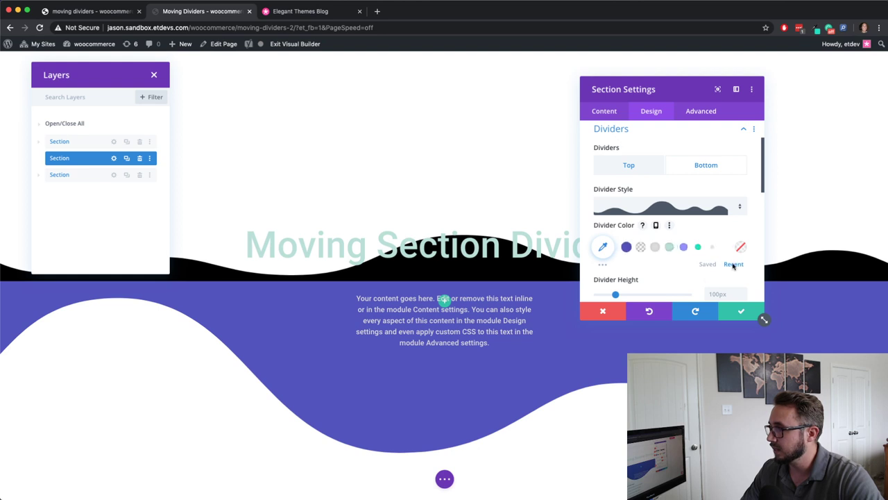
pyautogui.click(625, 248)
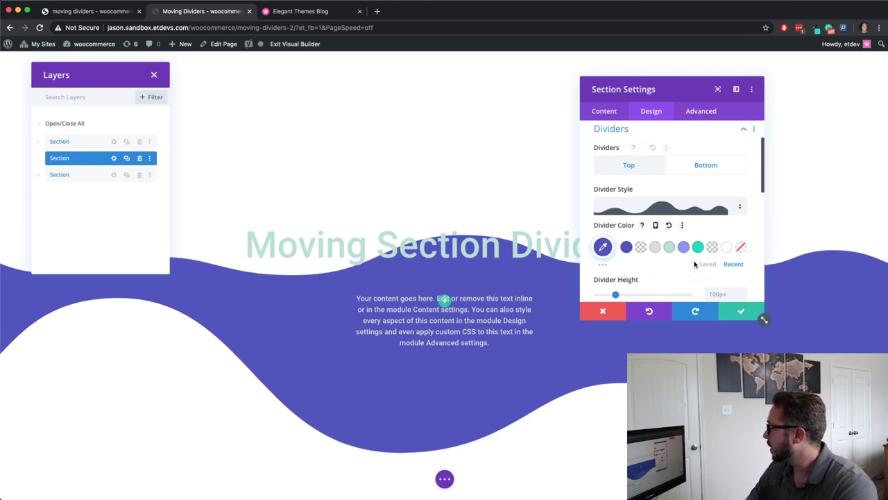
pyautogui.scroll(-2, 691, 265)
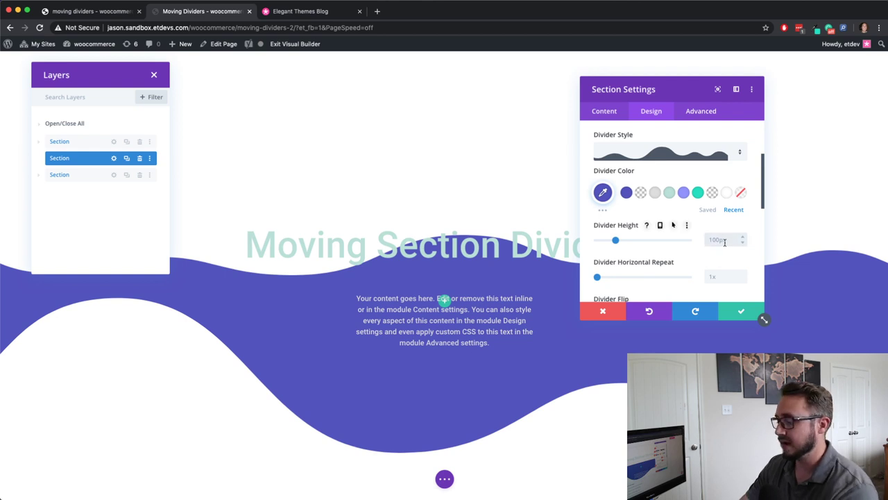
pyautogui.write('20vw')
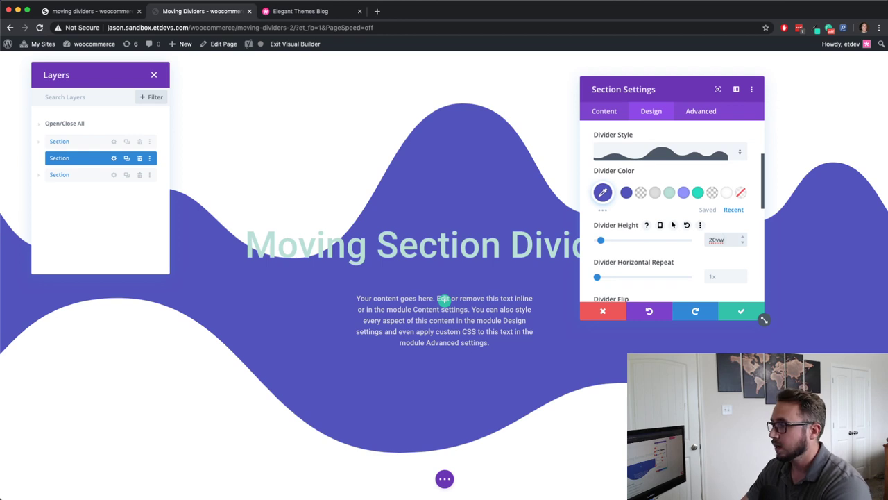
# - Set the bottom divider's horizontal repeat to 0.5x and flip the divider both horizontally and vertically
pyautogui.click(715, 276)
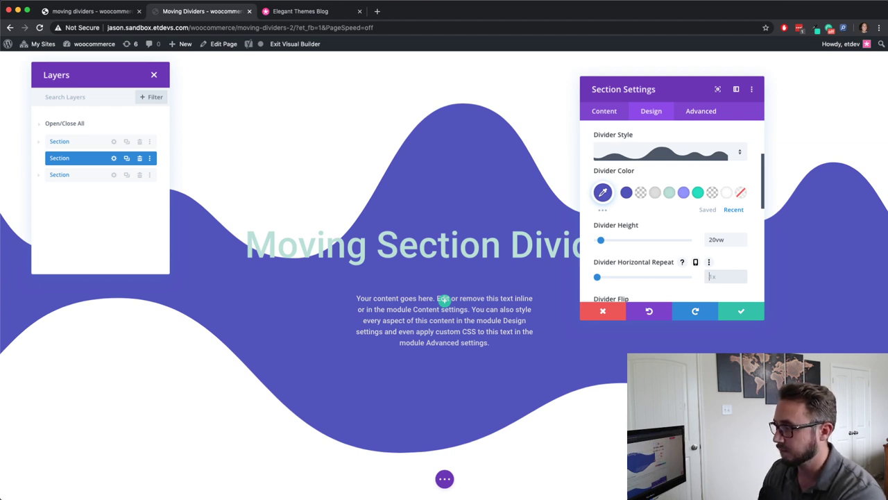
pyautogui.write('.5')
pyautogui.press('Return')
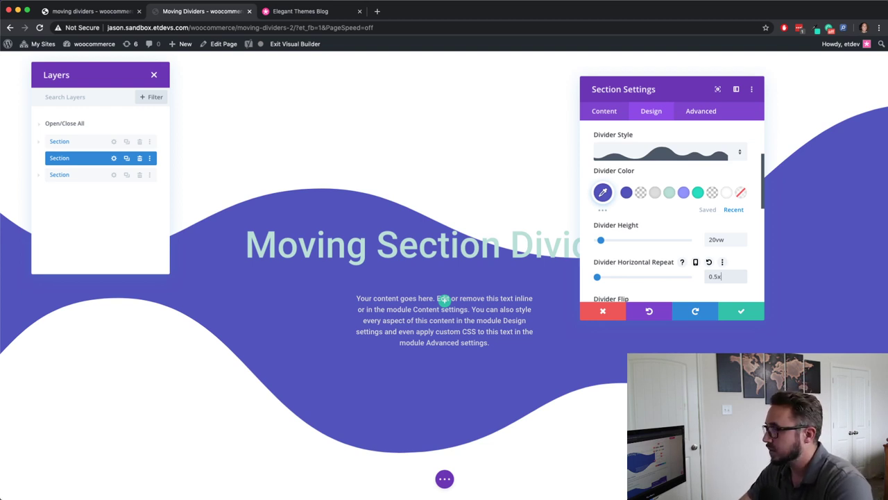
pyautogui.scroll(-3, 759, 316)
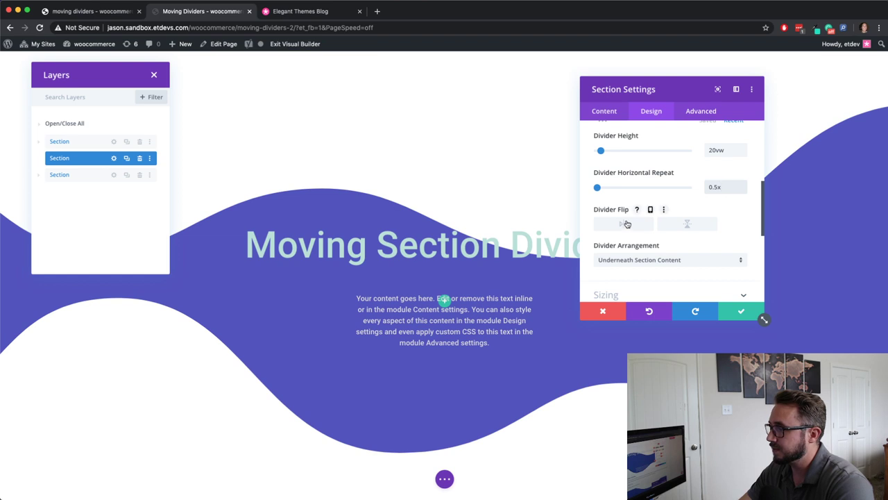
pyautogui.click(626, 224)
pyautogui.click(685, 225)
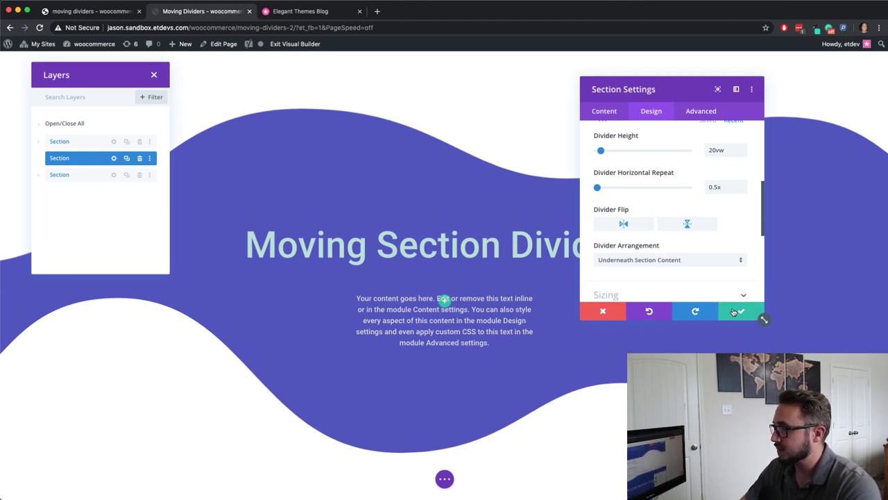
# - Open the scroll effects options in the middle section's advanced settings
pyautogui.scroll(-1, 707, 206)
pyautogui.scroll(4, 709, 207)
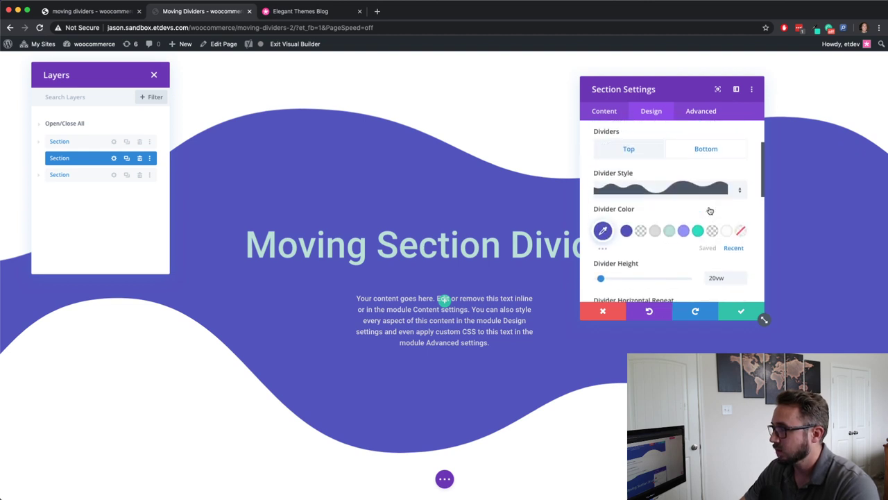
pyautogui.scroll(1, 676, 167)
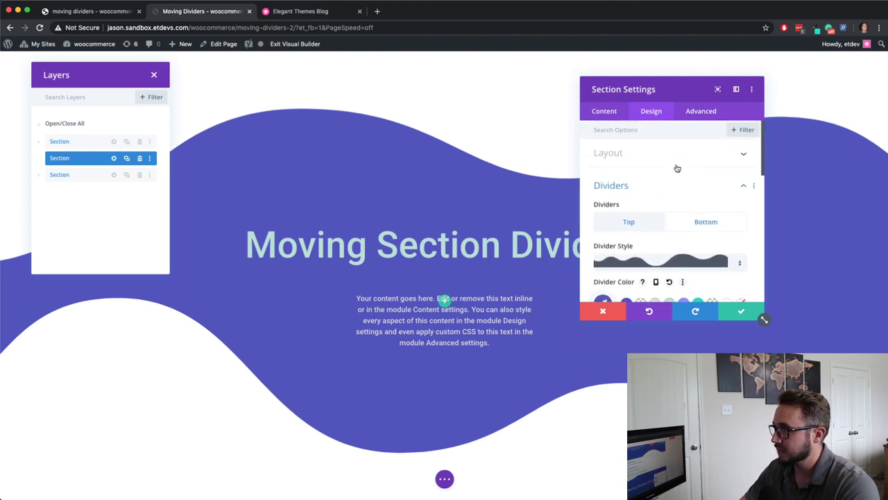
pyautogui.click(698, 113)
pyautogui.scroll(-2, 698, 206)
pyautogui.click(666, 248)
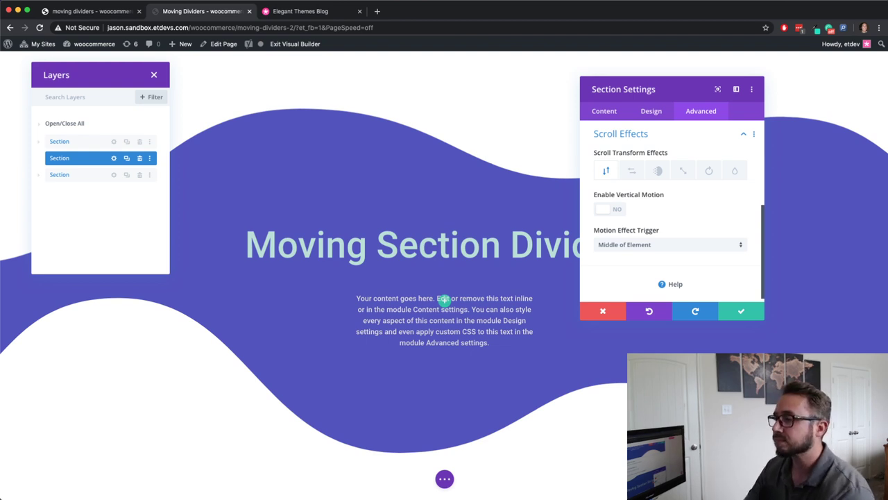
# - Switch to the open Elegant Themes Blog page and search it for "length units"
pyautogui.click(311, 13)
pyautogui.click(400, 211)
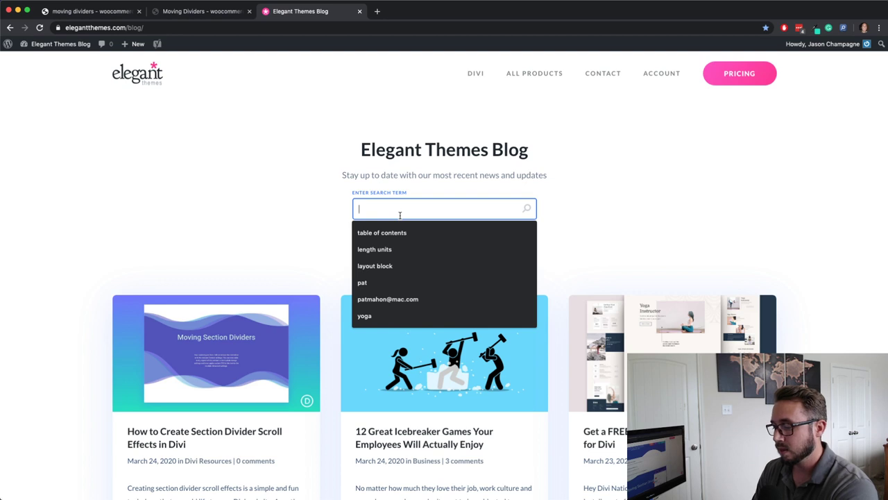
pyautogui.write('le')
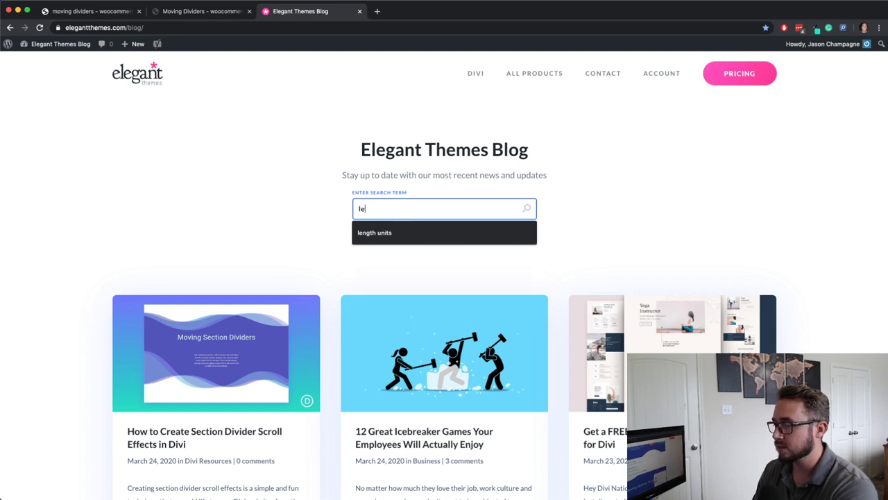
pyautogui.write('ngth units')
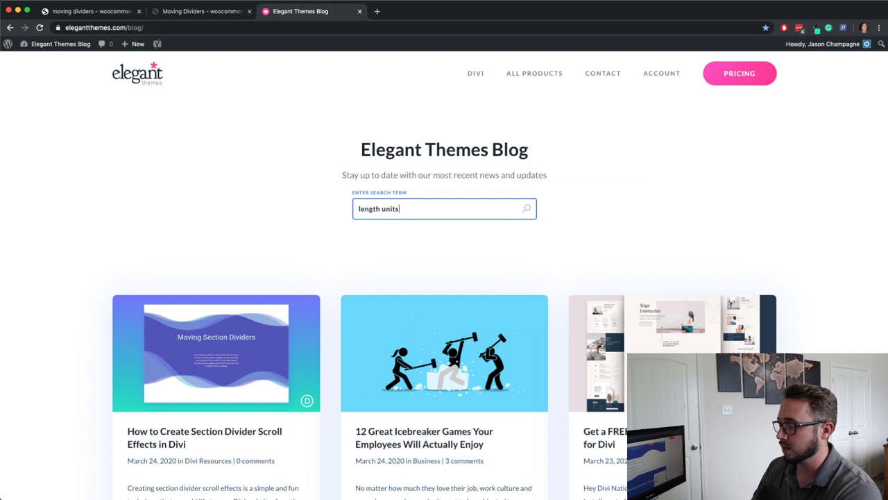
pyautogui.press('Return')
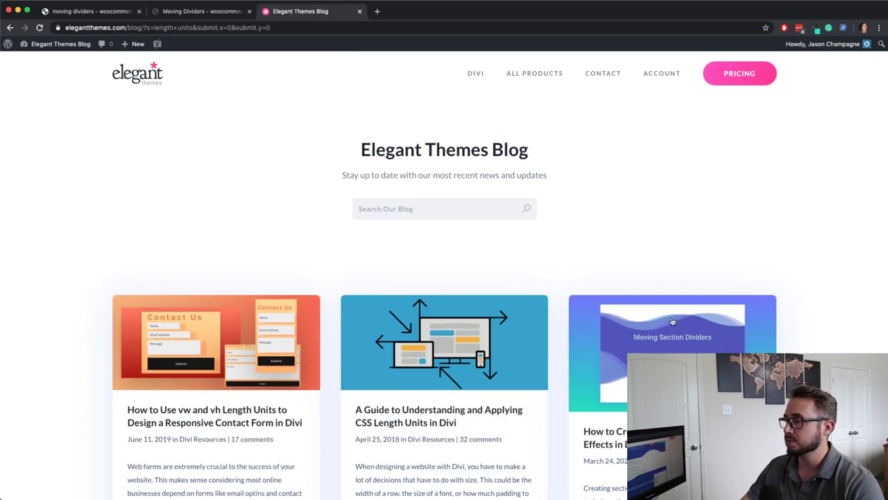
# - Open the article "A Guide to Understanding and Applying CSS Length Units in Divi" and skim its overview of length units
pyautogui.scroll(-2, 440, 280)
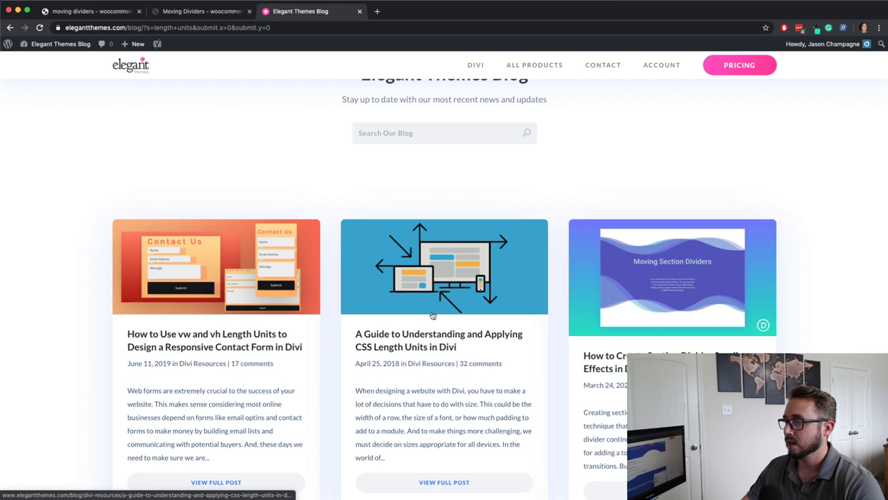
pyautogui.click(430, 338)
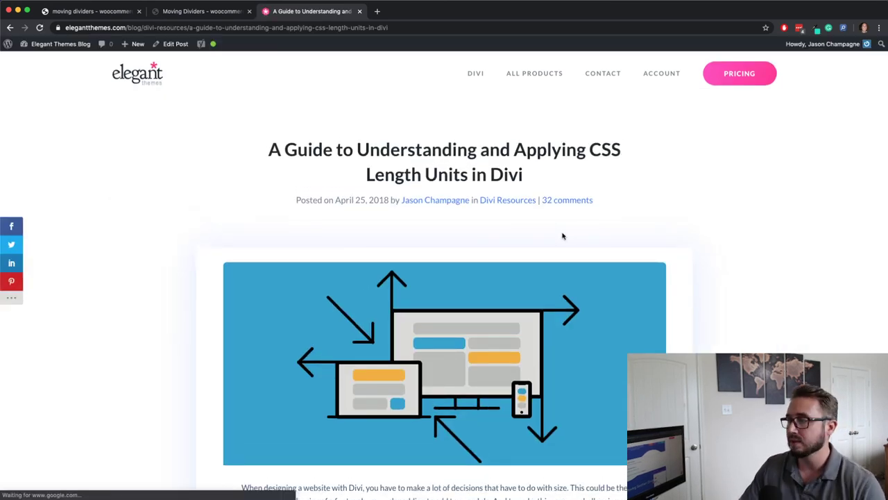
pyautogui.scroll(-6, 562, 234)
pyautogui.scroll(-2, 562, 236)
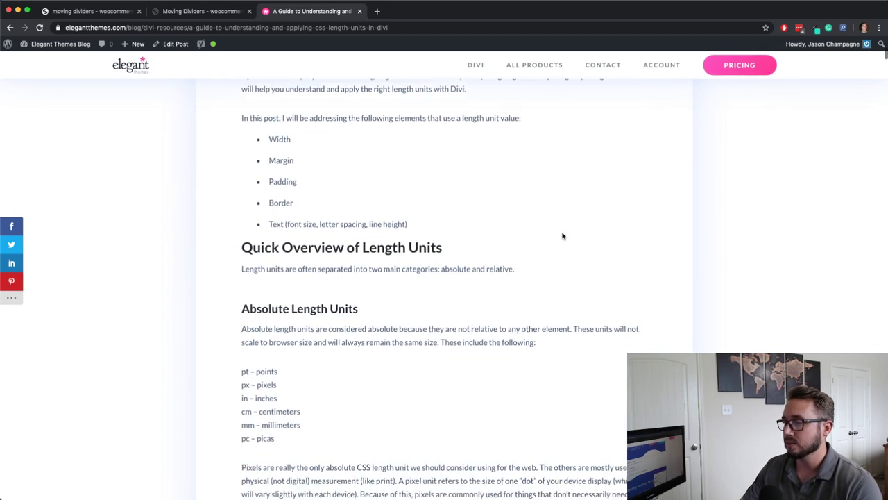
pyautogui.scroll(4, 562, 236)
pyautogui.scroll(4, 563, 235)
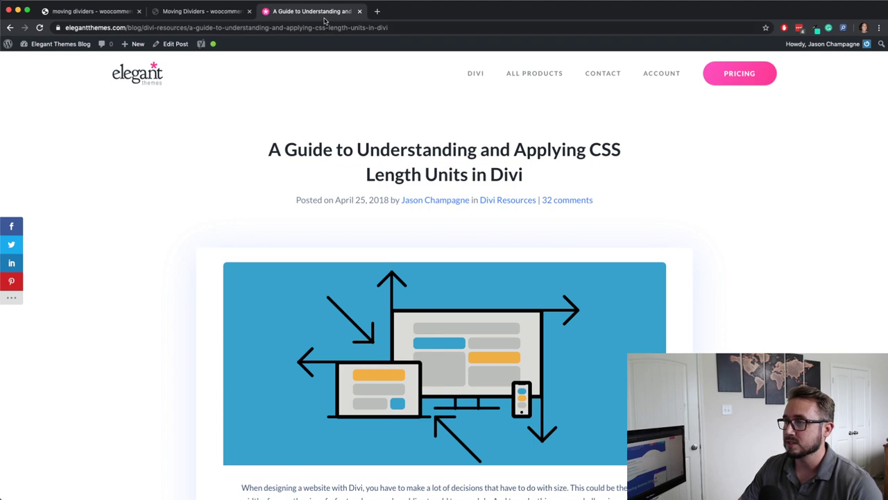
# - Return to the Moving Dividers page and enable the horizontal motion scroll effect for the middle section
pyautogui.click(201, 12)
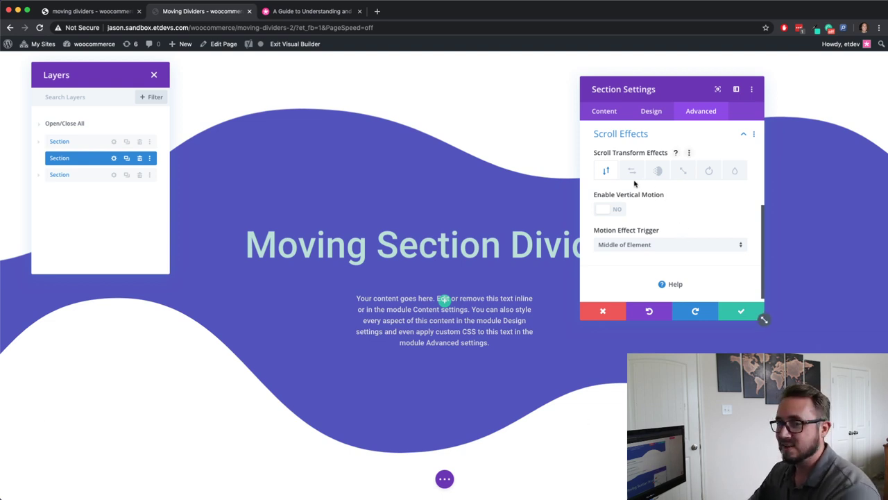
pyautogui.scroll(-1, 634, 183)
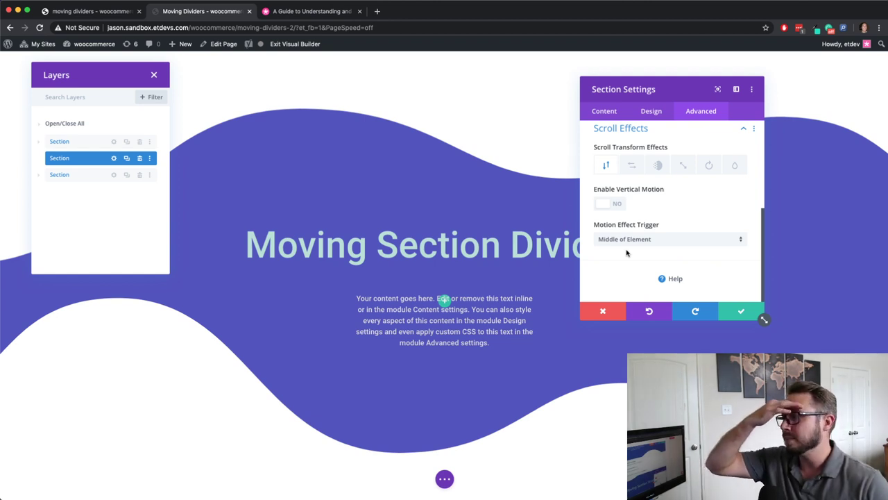
pyautogui.click(632, 168)
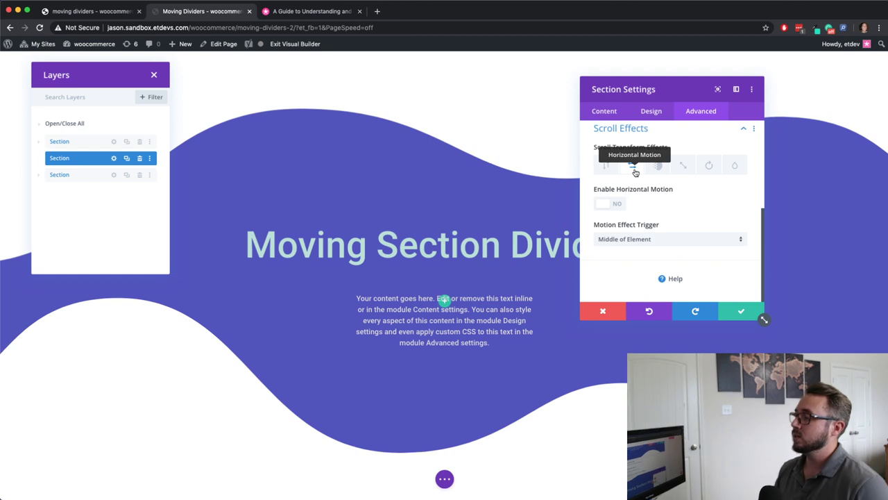
pyautogui.click(617, 205)
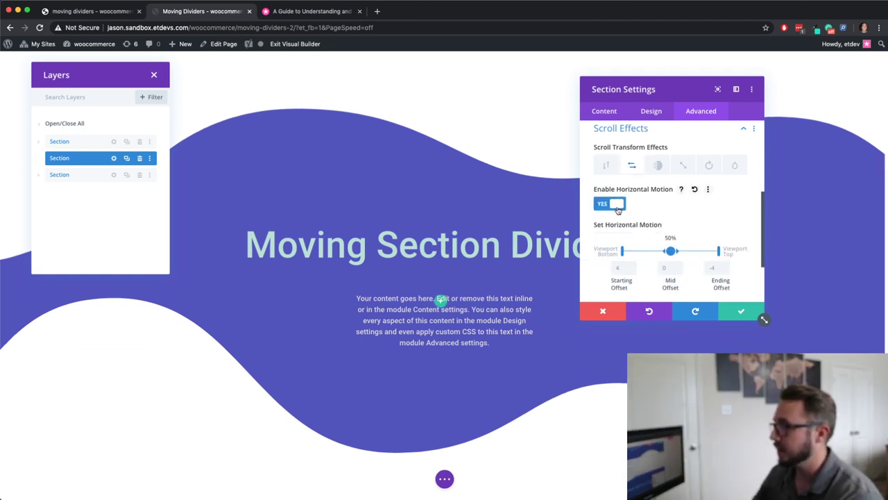
# - Close the layers list, move the section settings clear of the heading, and preview the dividers' horizontal motion while scrolling the page
pyautogui.click(154, 76)
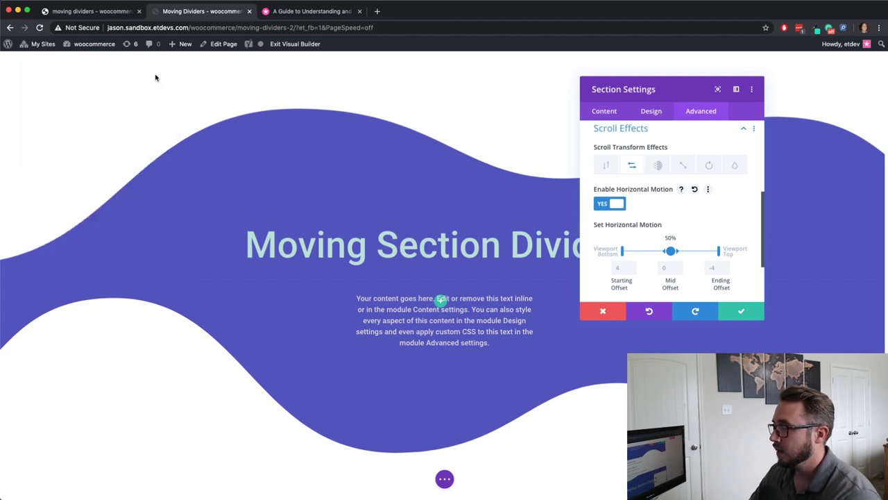
pyautogui.moveTo(705, 90); pyautogui.dragTo(785, 68)
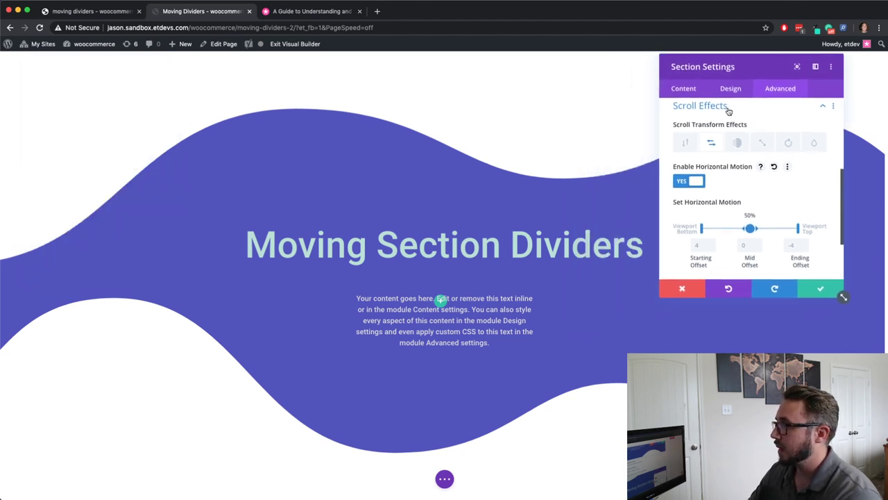
pyautogui.scroll(2, 463, 238)
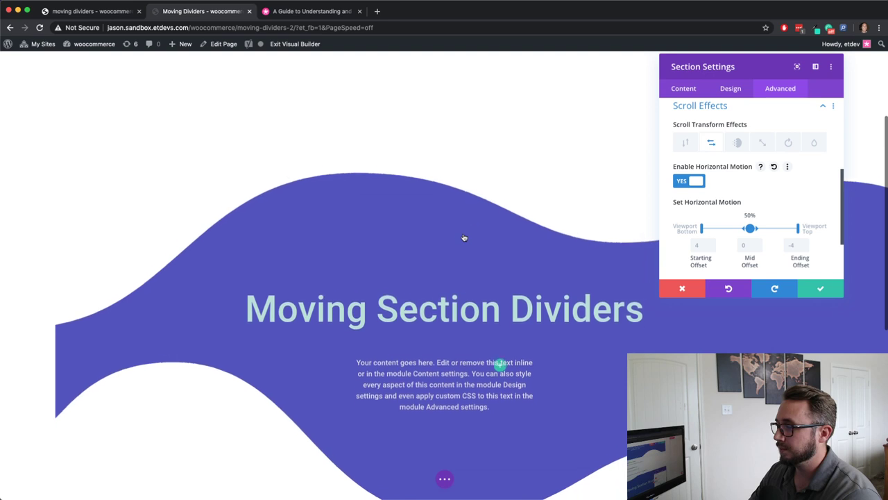
pyautogui.scroll(-5, 463, 237)
pyautogui.scroll(3, 463, 237)
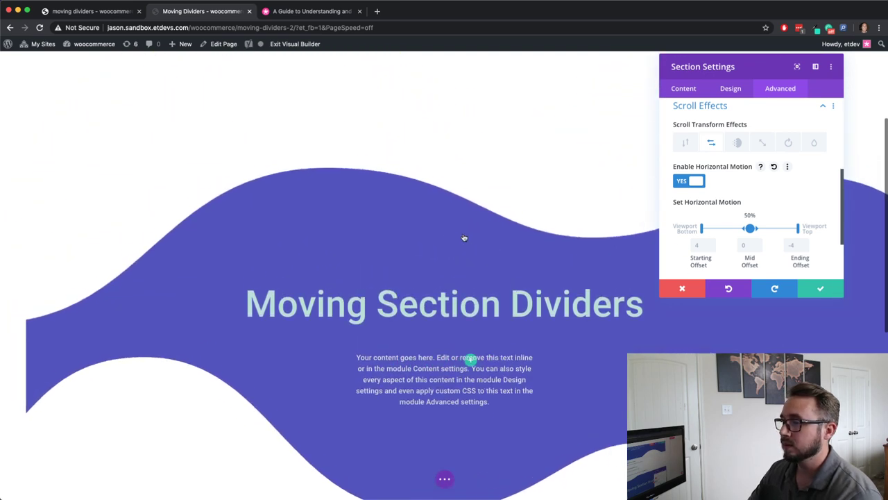
pyautogui.scroll(-1, 463, 238)
pyautogui.scroll(-3, 463, 237)
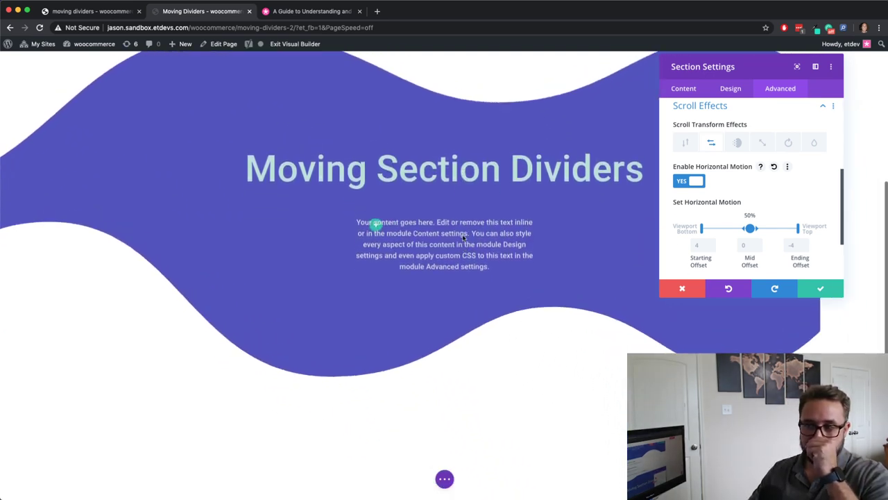
pyautogui.scroll(4, 463, 238)
pyautogui.scroll(-5, 463, 237)
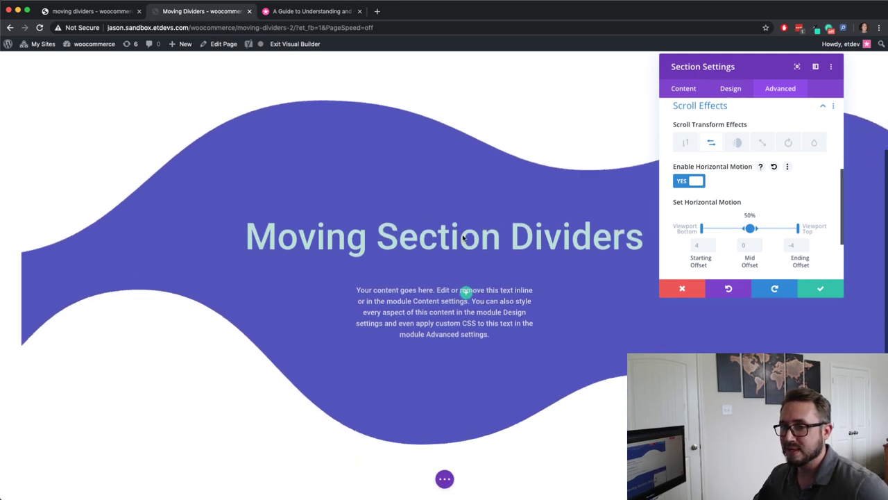
pyautogui.scroll(2, 463, 237)
pyautogui.scroll(3, 462, 237)
pyautogui.scroll(-2, 463, 237)
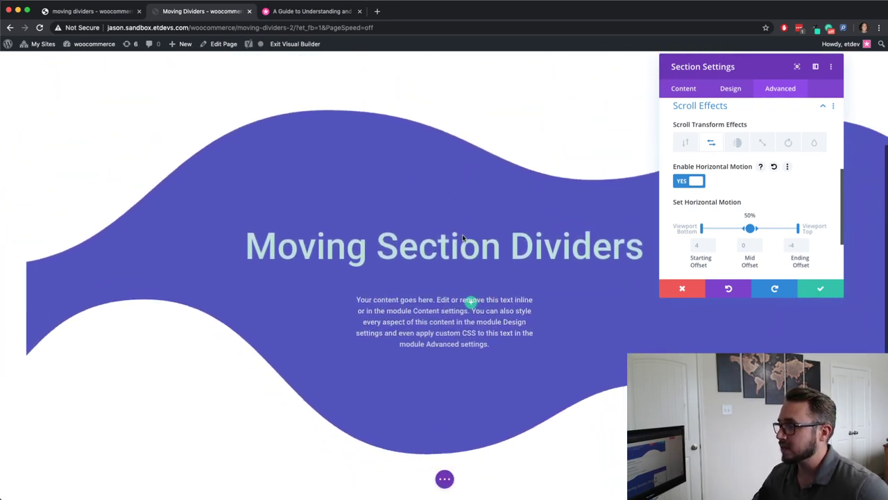
# - Check the scaling scroll effect's options, return to horizontal motion, and recheck how the dividers shift while scrolling
pyautogui.click(767, 145)
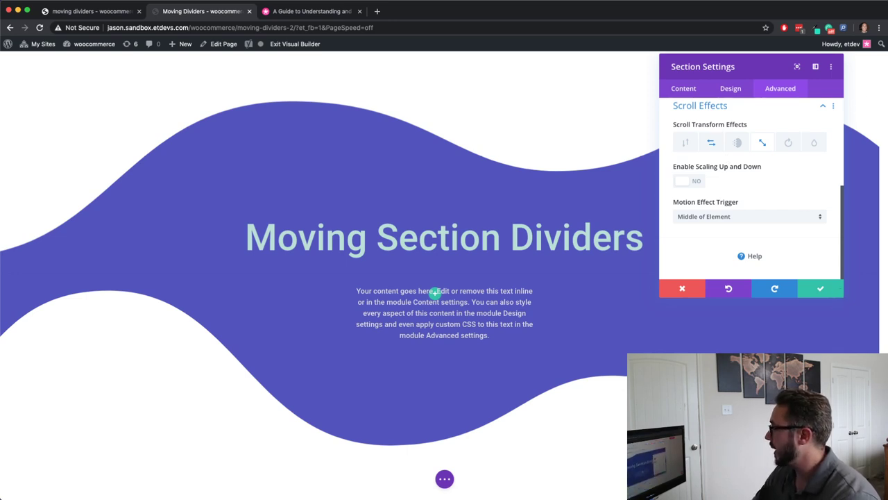
pyautogui.click(711, 142)
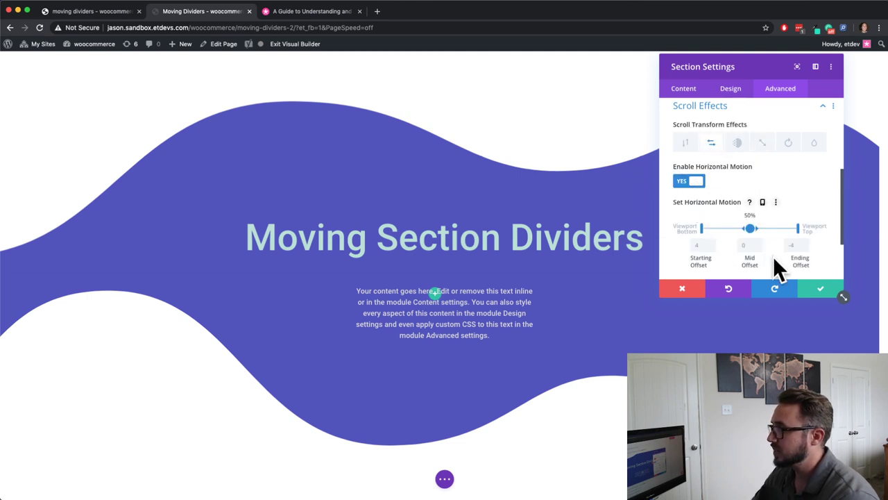
pyautogui.scroll(4, 433, 256)
pyautogui.scroll(-5, 433, 256)
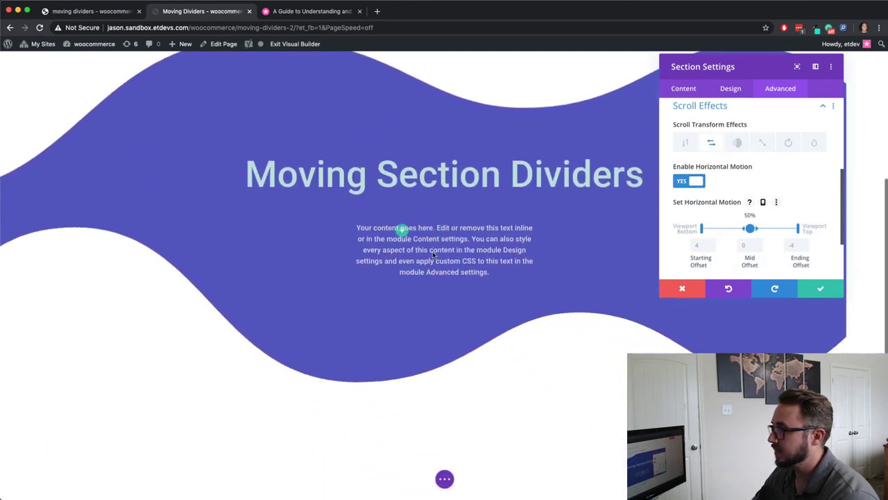
pyautogui.scroll(2, 600, 215)
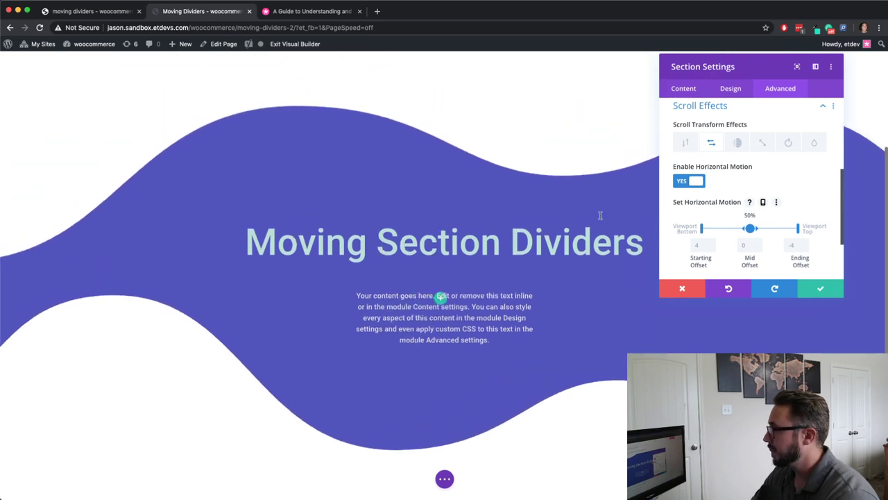
# - Enable scaling up and down for the middle section with a starting scale of 200%, moving the section settings for a better view
pyautogui.click(760, 150)
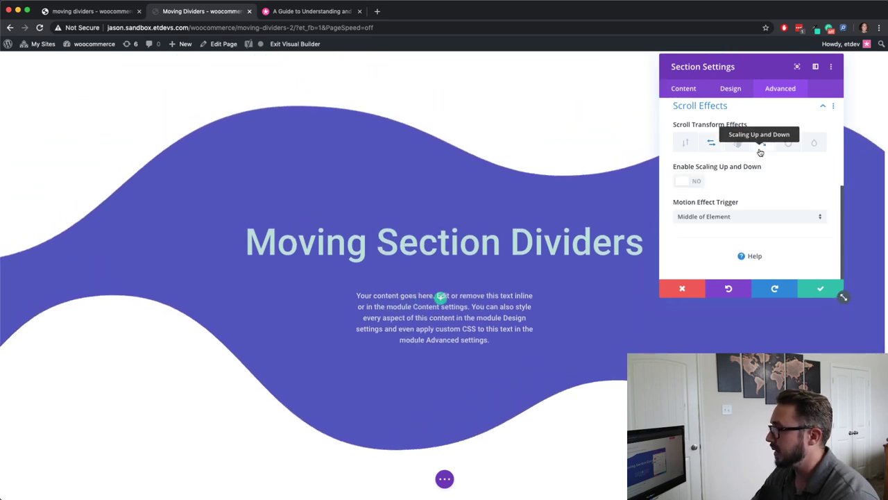
pyautogui.click(699, 182)
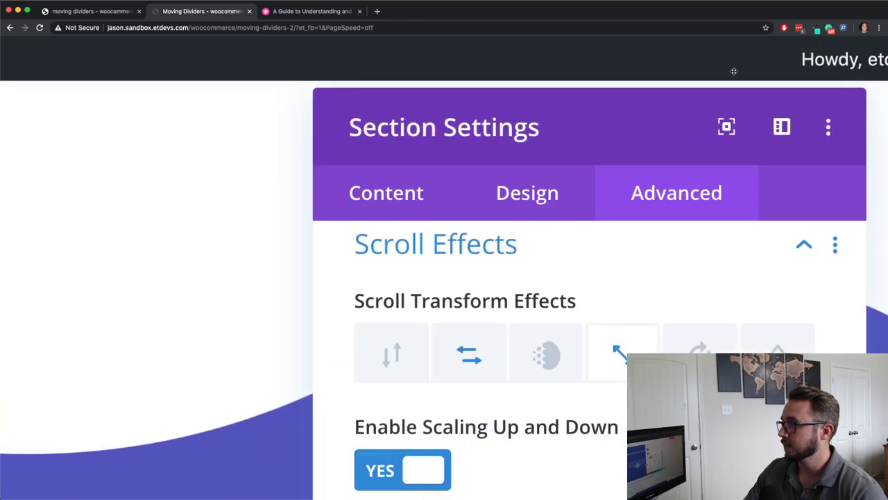
pyautogui.scroll(-5, 717, 155)
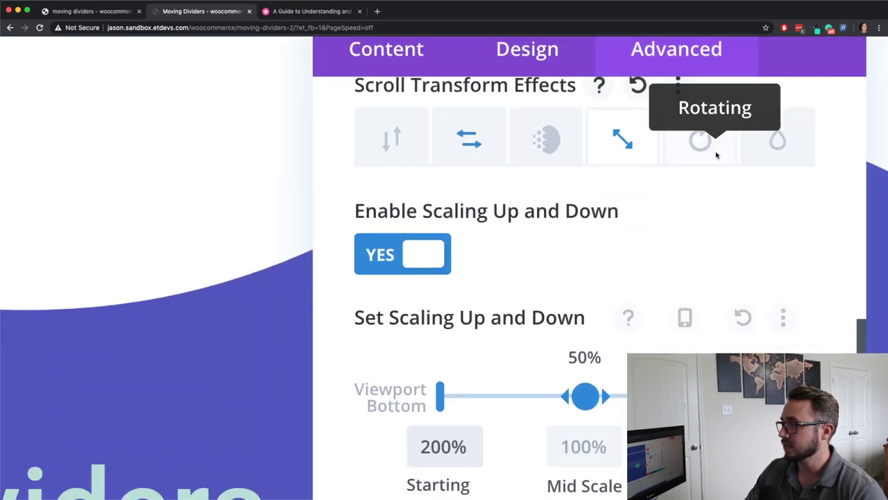
pyautogui.scroll(-1, 717, 155)
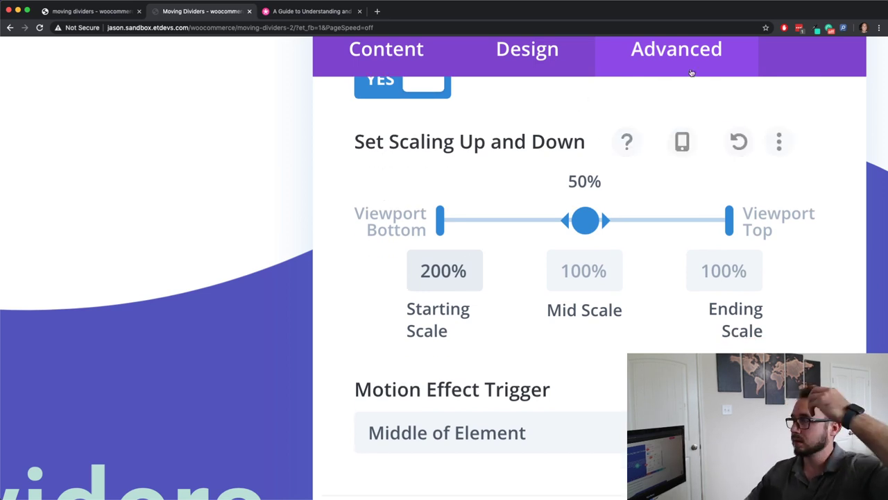
pyautogui.scroll(2, 660, 40)
pyautogui.moveTo(659, 40); pyautogui.dragTo(404, 32)
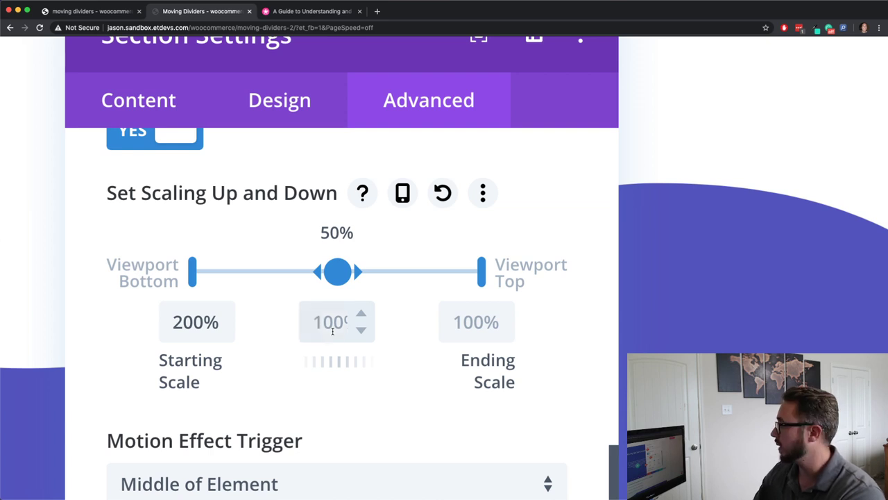
pyautogui.press('Return')
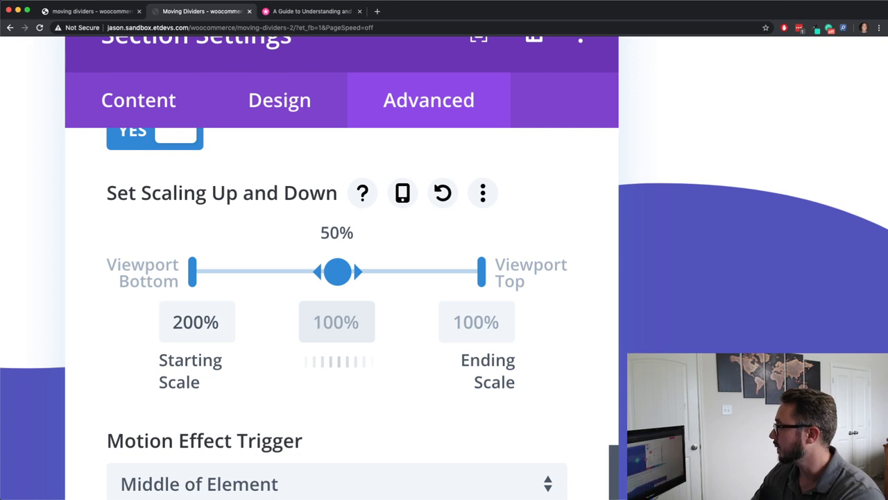
# - Split the scaling effect's midpoint into a range running from 45% to 65% of the viewport
pyautogui.click(318, 275)
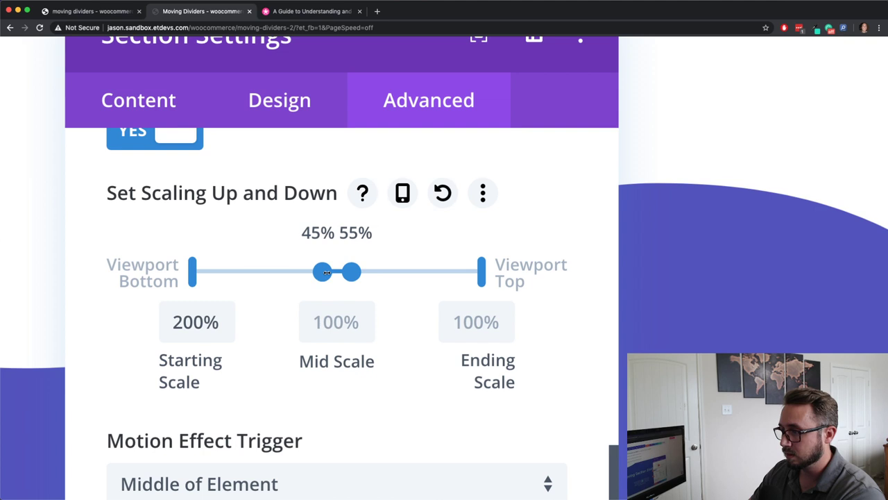
pyautogui.moveTo(321, 272)
pyautogui.mouseDown()
pyautogui.moveTo(305, 273)
pyautogui.moveTo(325, 269)
pyautogui.mouseUp()
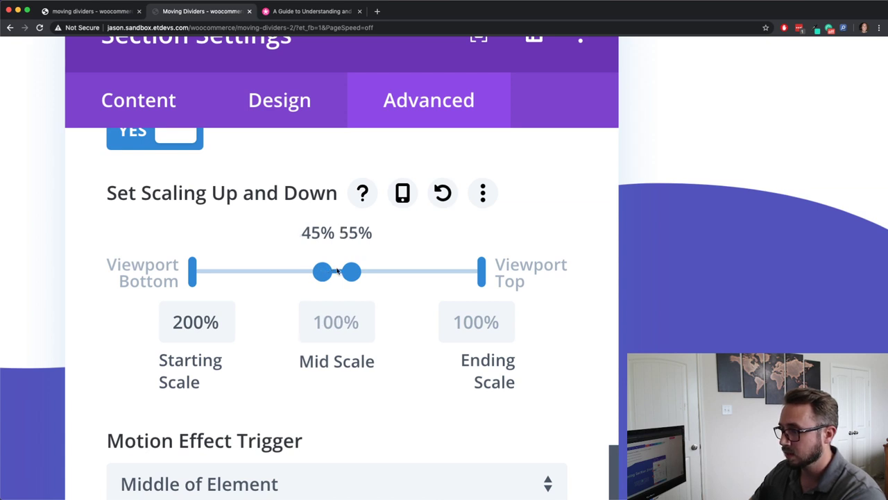
pyautogui.moveTo(352, 271); pyautogui.dragTo(379, 270)
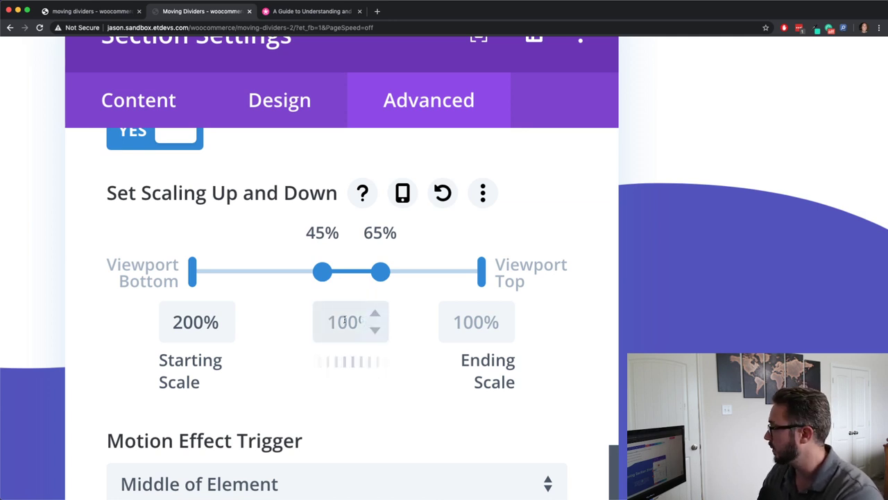
# - Set both the mid scale and the ending scale of the scaling effect to 150%
pyautogui.click(343, 321)
pyautogui.write('150')
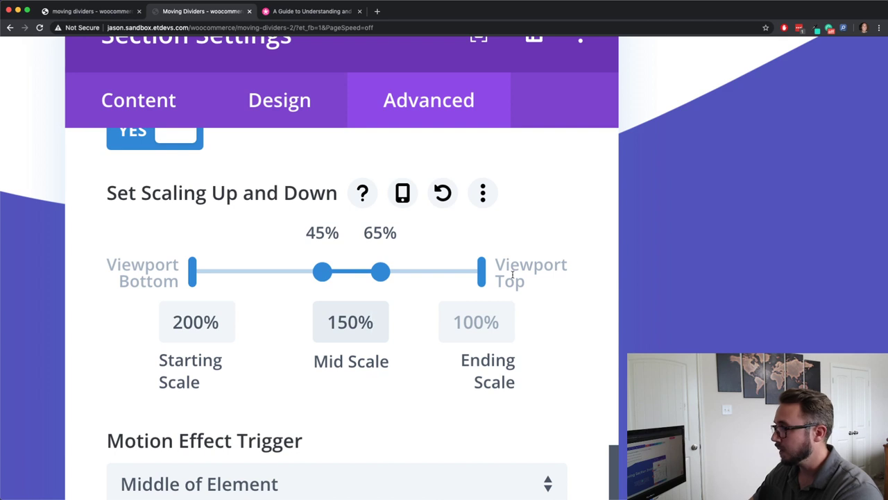
pyautogui.click(478, 322)
pyautogui.write('150')
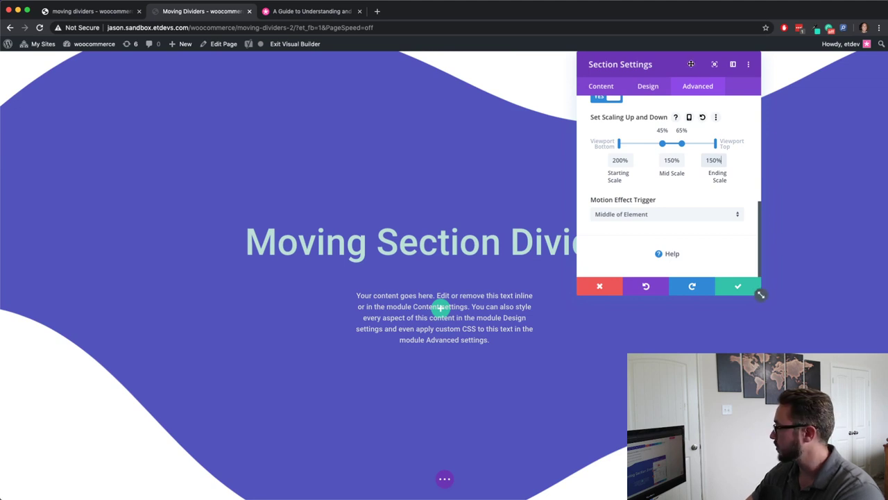
# - Scroll the page back and forth to preview the dividers' combined horizontal motion and scaling on desktop
pyautogui.scroll(-4, 445, 310)
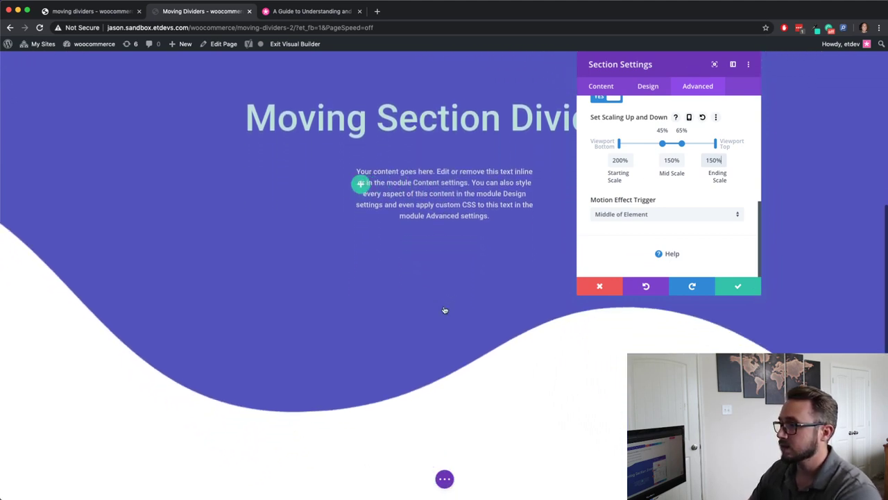
pyautogui.scroll(-5, 445, 310)
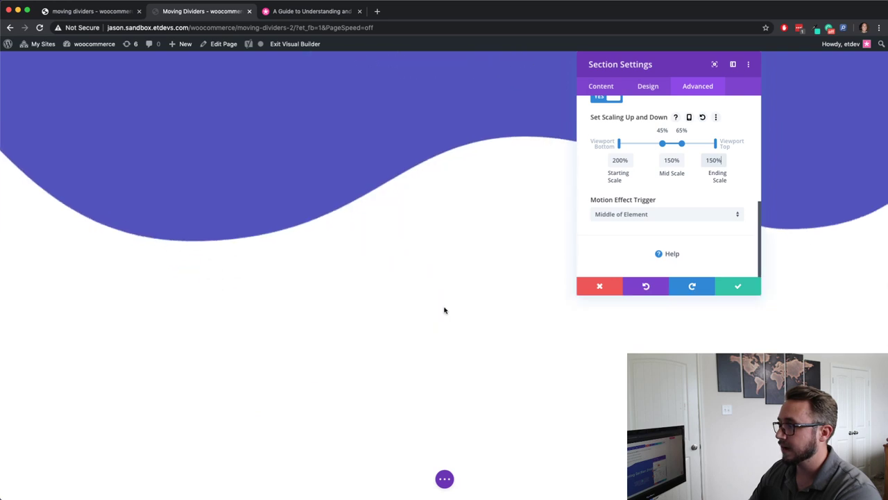
pyautogui.scroll(5, 496, 296)
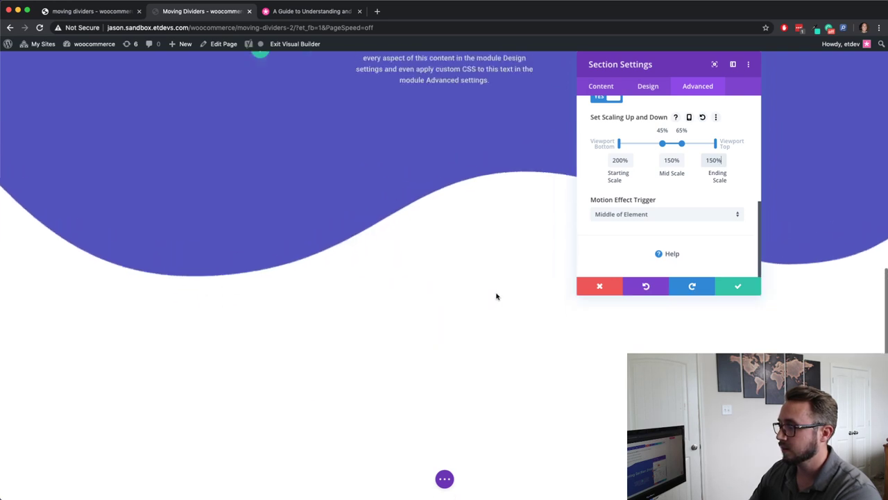
pyautogui.scroll(3, 496, 296)
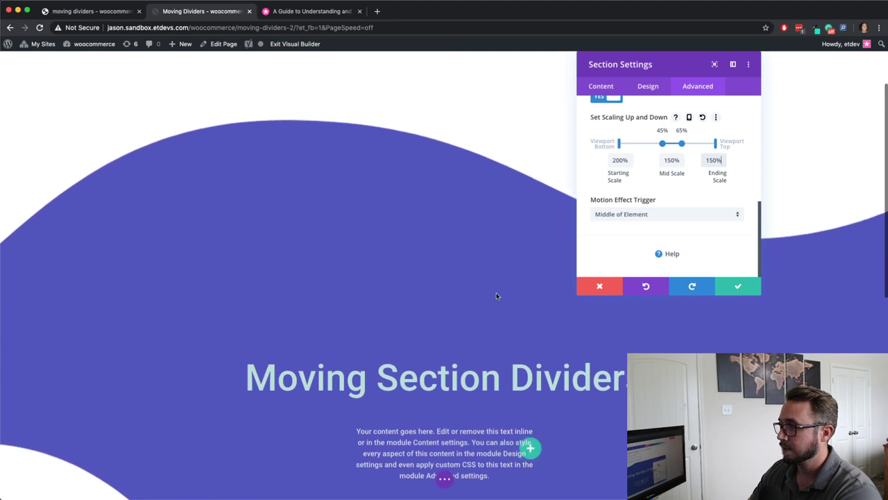
pyautogui.scroll(-2, 496, 296)
pyautogui.scroll(-5, 497, 297)
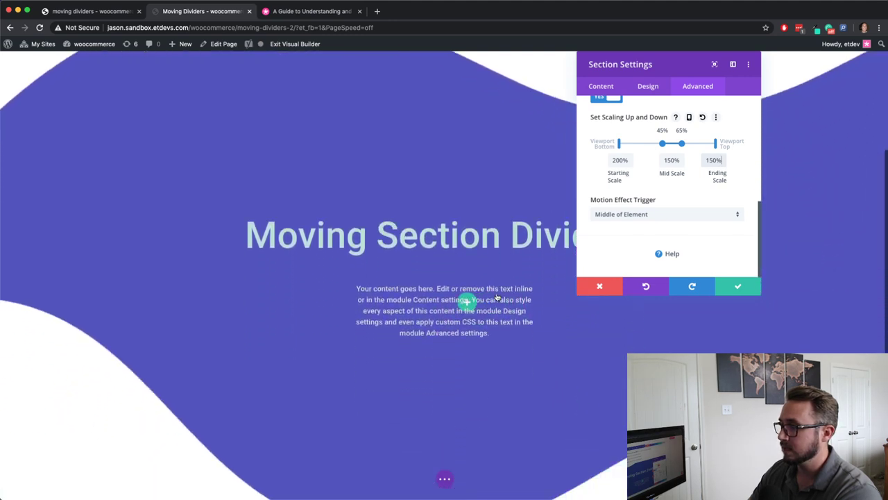
pyautogui.scroll(4, 497, 296)
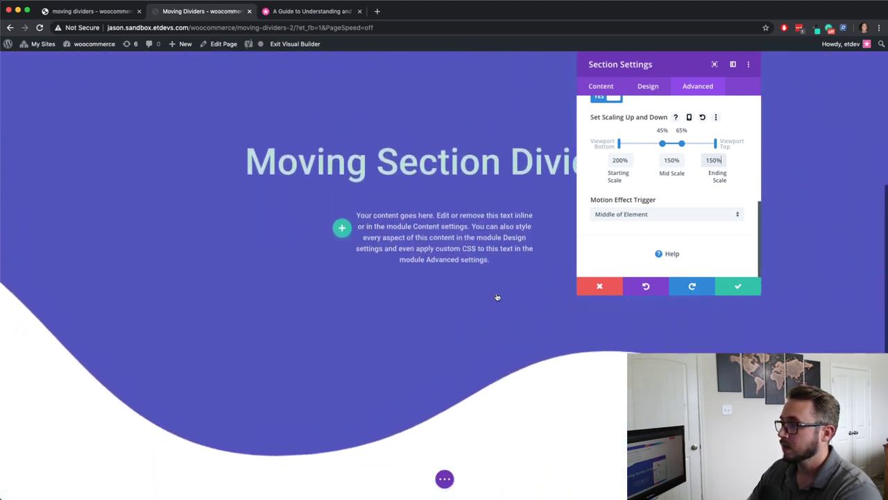
pyautogui.scroll(-5, 496, 296)
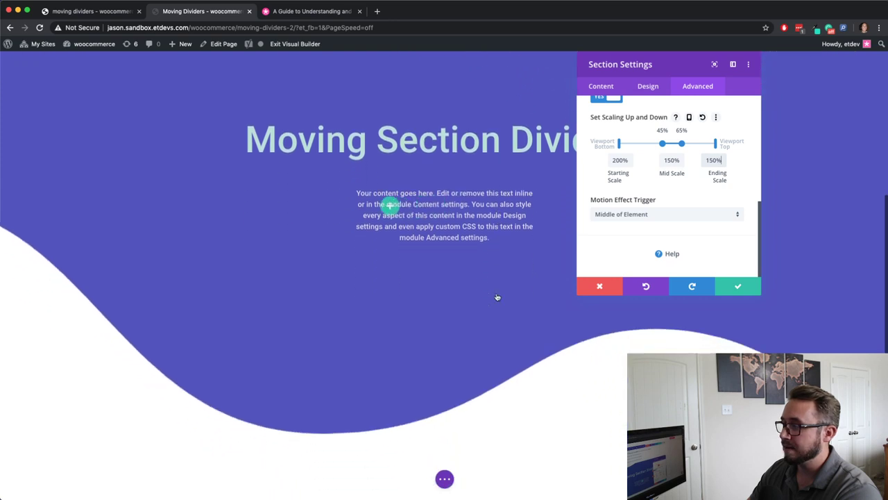
pyautogui.scroll(5, 496, 297)
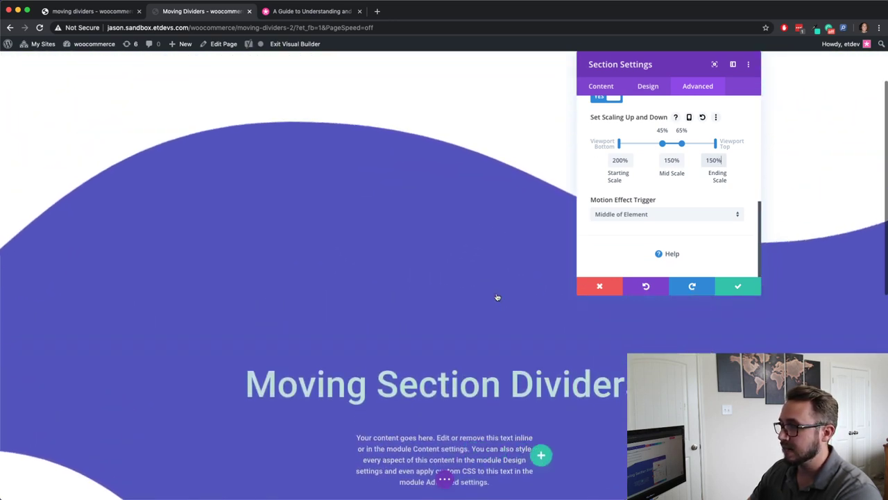
pyautogui.scroll(-5, 496, 297)
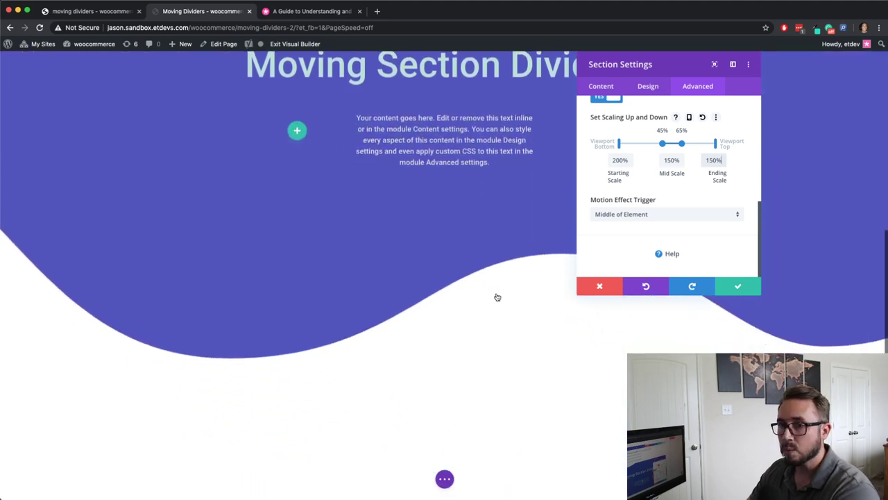
pyautogui.scroll(5, 496, 297)
pyautogui.click(720, 160)
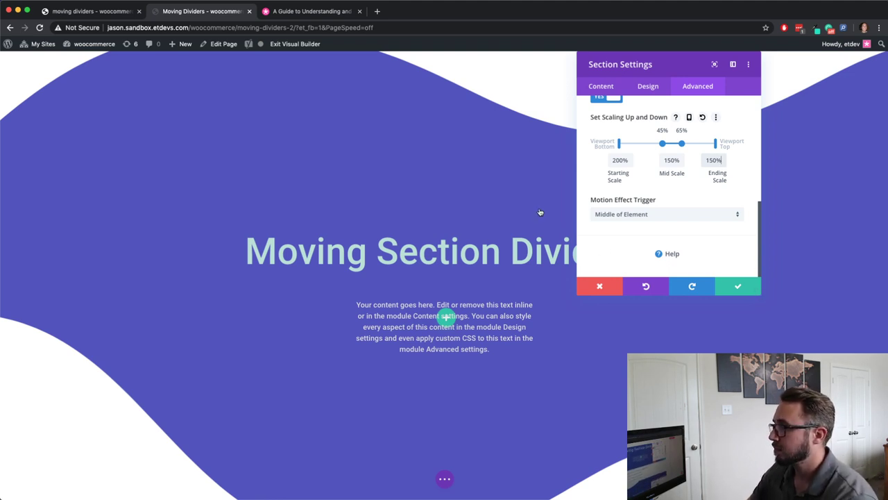
pyautogui.scroll(2, 540, 212)
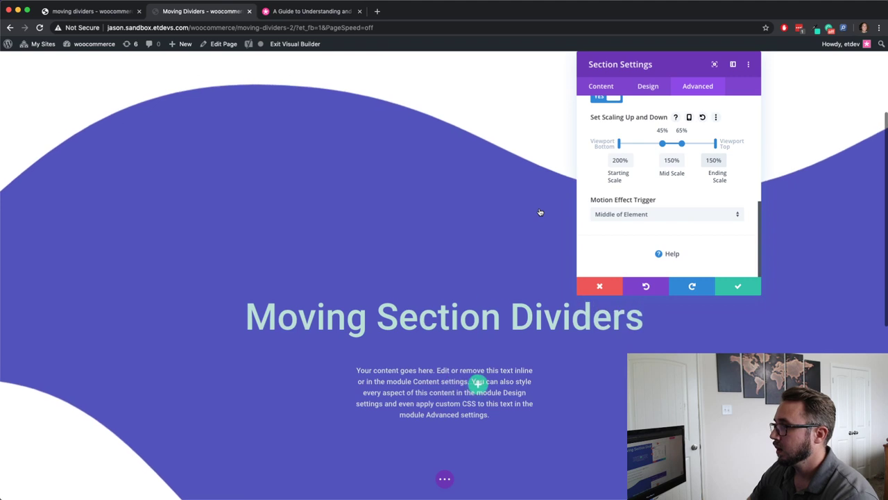
# - Show the scaling effect's tablet settings, move the section settings clear of the page, and preview the dividers at tablet width
pyautogui.click(689, 117)
pyautogui.click(670, 136)
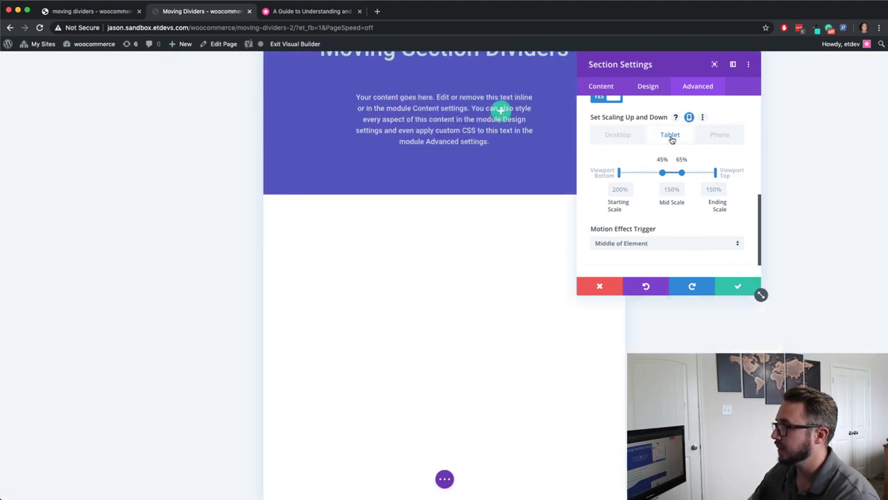
pyautogui.scroll(6, 547, 220)
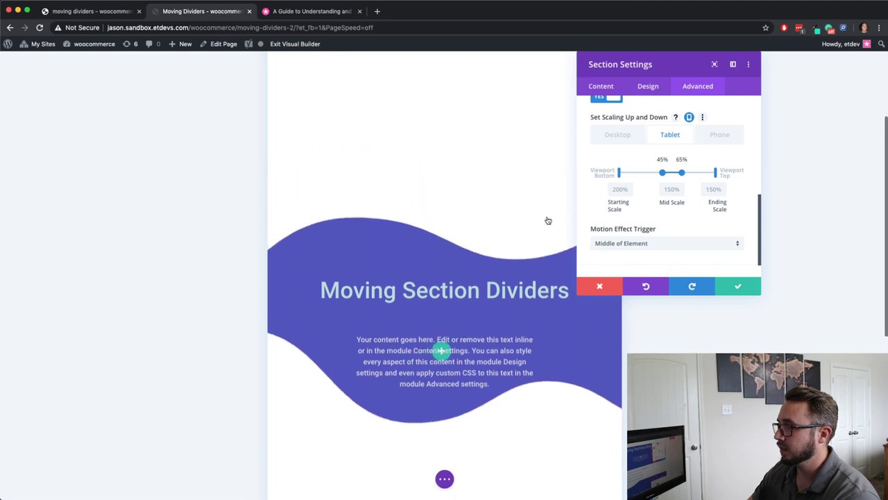
pyautogui.scroll(-7, 548, 220)
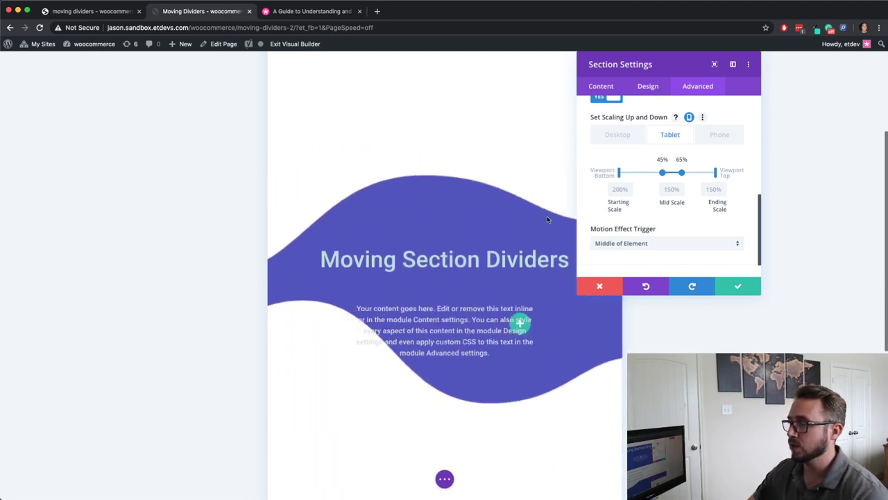
pyautogui.moveTo(682, 70); pyautogui.dragTo(769, 75)
pyautogui.scroll(-2, 547, 138)
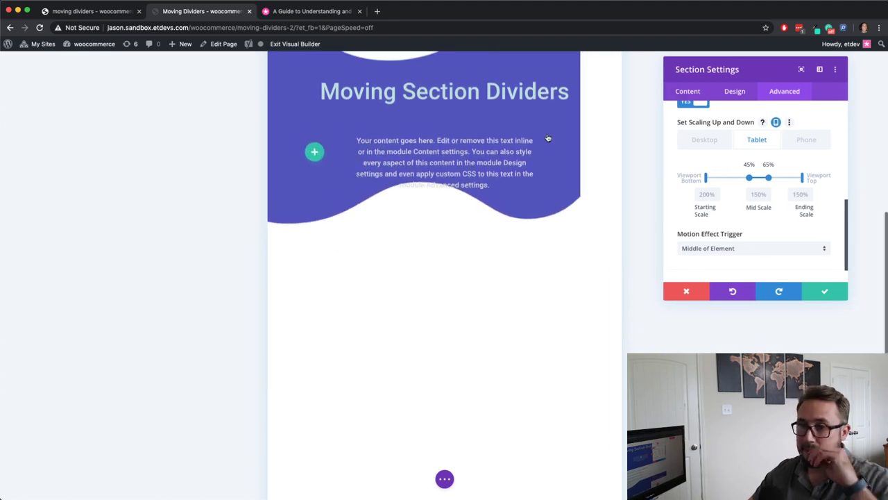
pyautogui.scroll(1, 547, 137)
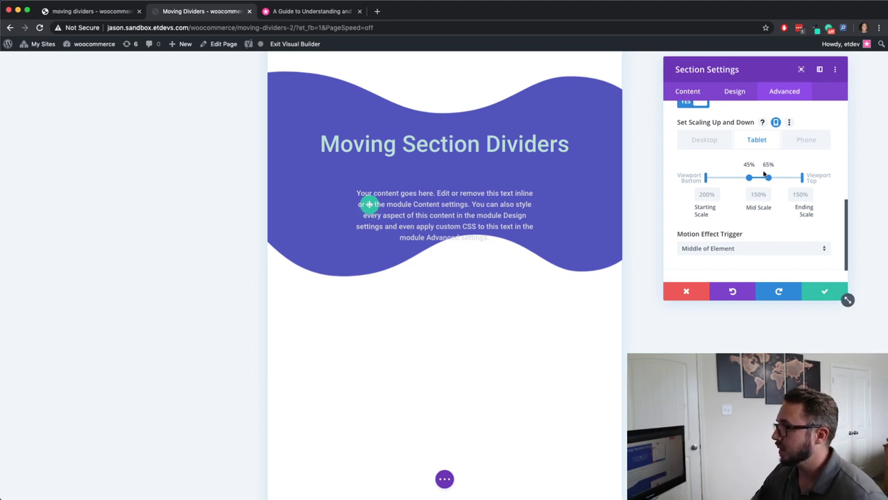
# - Set the middle section's horizontal motion to a starting offset of 3 and an ending offset of -3
pyautogui.scroll(3, 762, 174)
pyautogui.click(716, 149)
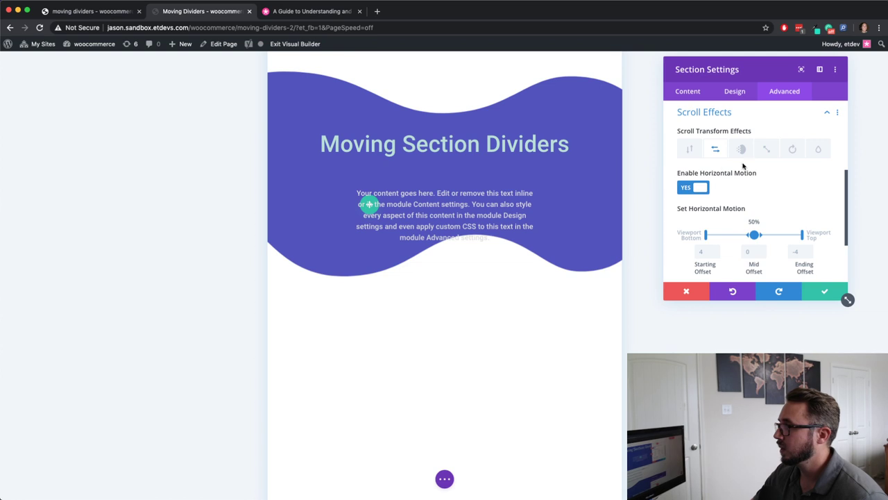
pyautogui.scroll(-1, 755, 181)
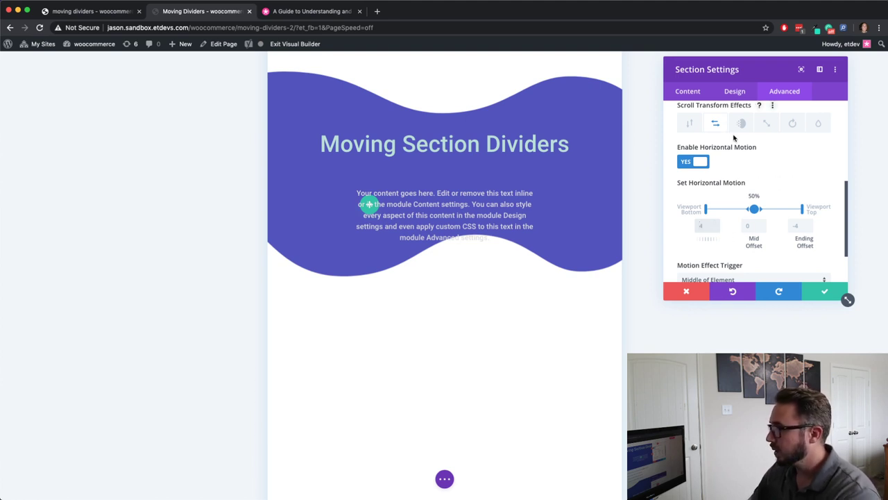
pyautogui.scroll(2, 744, 156)
pyautogui.scroll(-3, 744, 155)
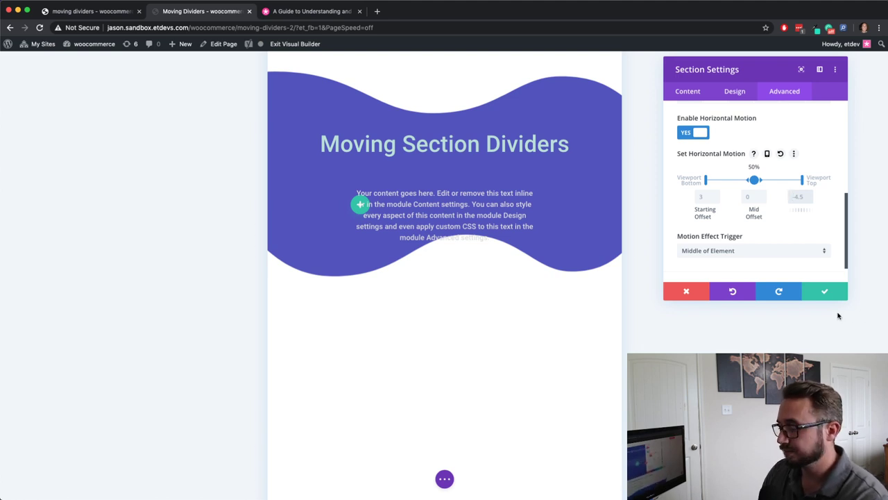
pyautogui.write('-3')
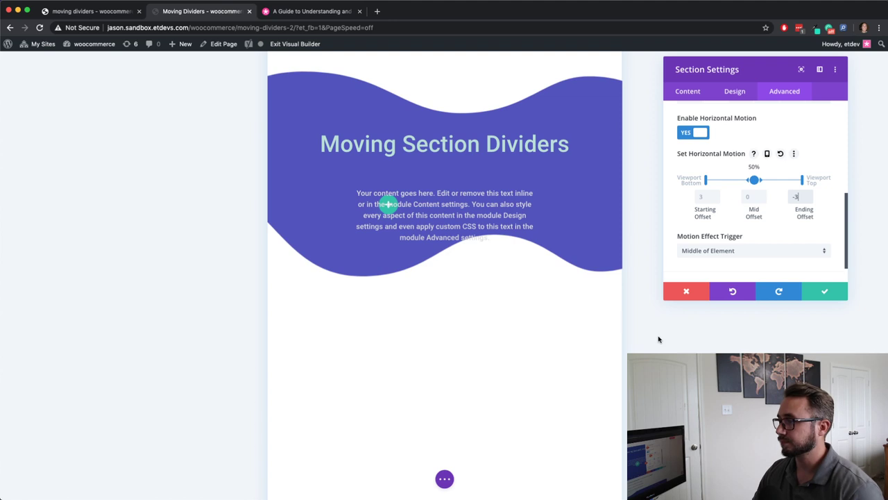
# - Set the horizontal motion's ending offset to -2 and scroll the page to preview the dividers' movement at tablet width
pyautogui.scroll(4, 546, 288)
pyautogui.scroll(-5, 467, 287)
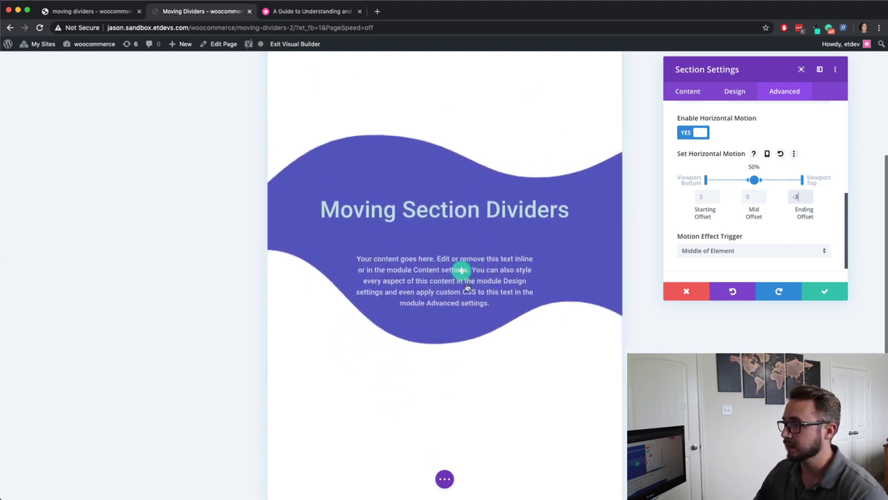
pyautogui.scroll(-3, 466, 286)
pyautogui.scroll(3, 465, 285)
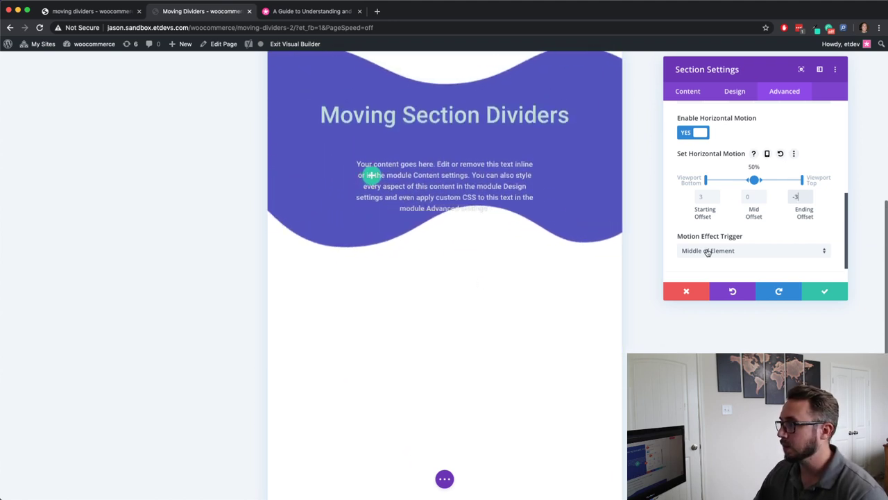
pyautogui.click(808, 195)
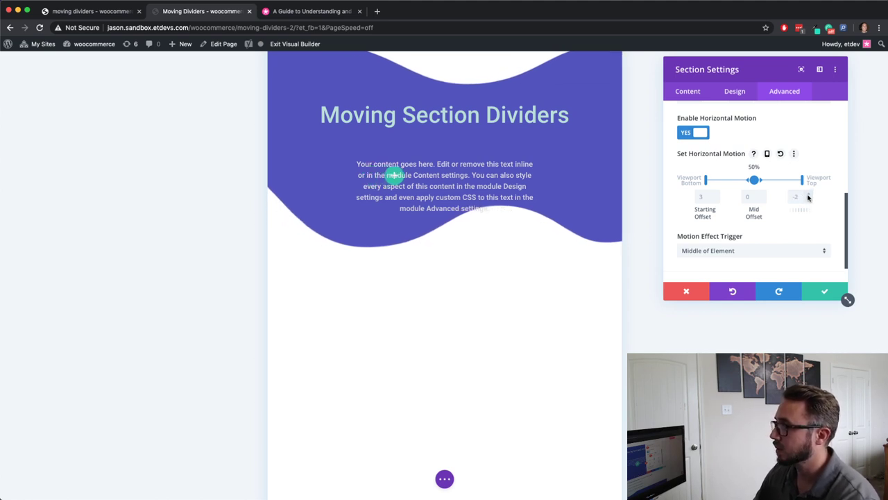
pyautogui.scroll(3, 442, 247)
pyautogui.scroll(-3, 442, 248)
pyautogui.scroll(1, 442, 247)
pyautogui.scroll(2, 442, 247)
pyautogui.scroll(-3, 442, 248)
pyautogui.scroll(3, 442, 247)
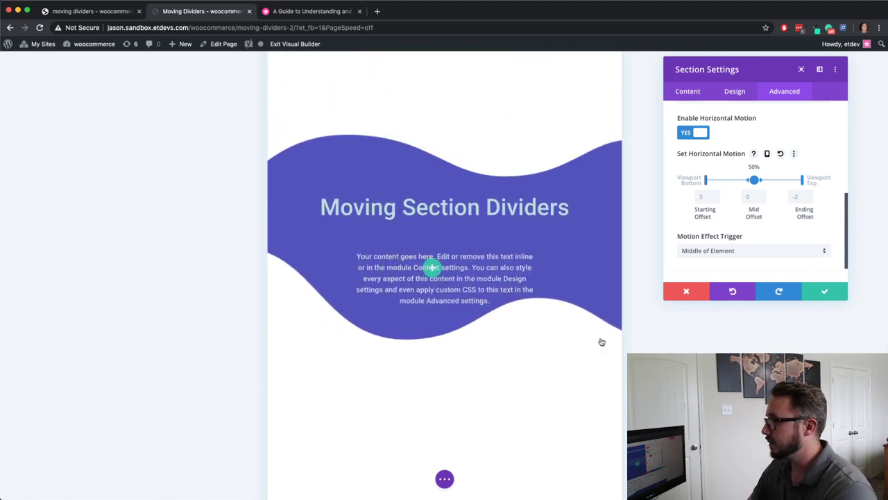
# - Set the starting scale of the middle section's tablet scaling effect to 400% and preview it on the page
pyautogui.scroll(3, 786, 192)
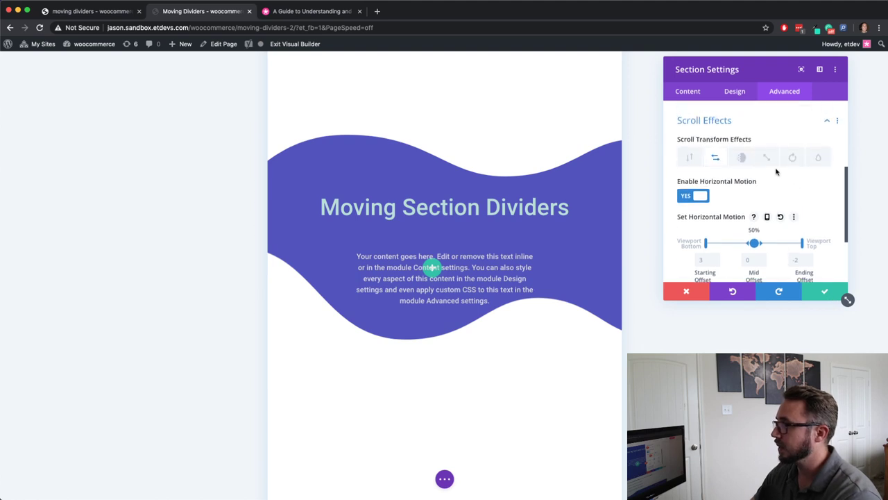
pyautogui.click(767, 158)
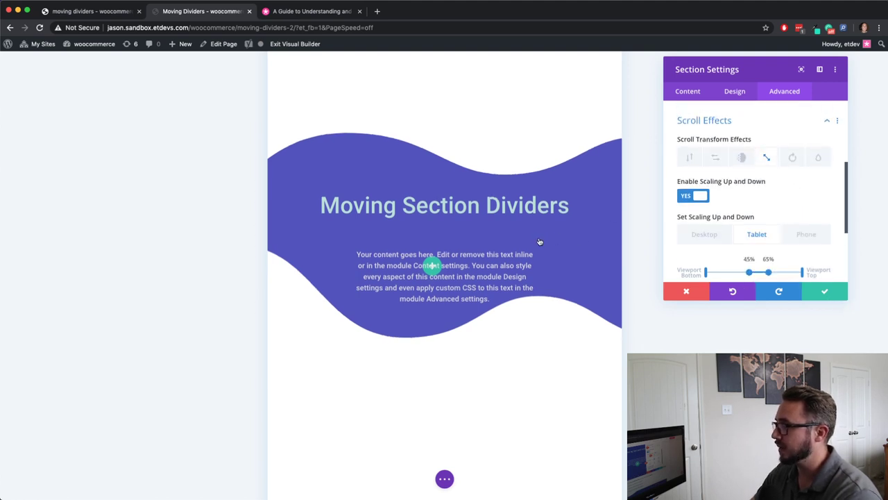
pyautogui.scroll(-2, 833, 250)
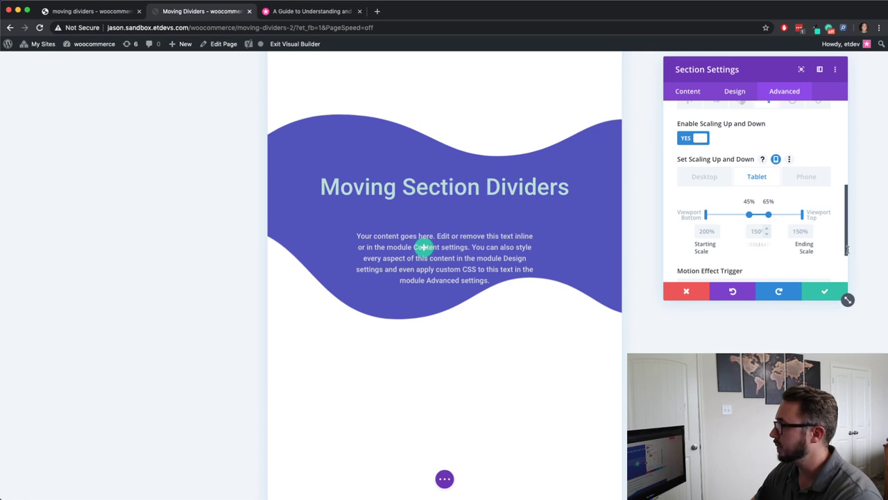
pyautogui.click(716, 231)
pyautogui.click(716, 231)
pyautogui.click(715, 231)
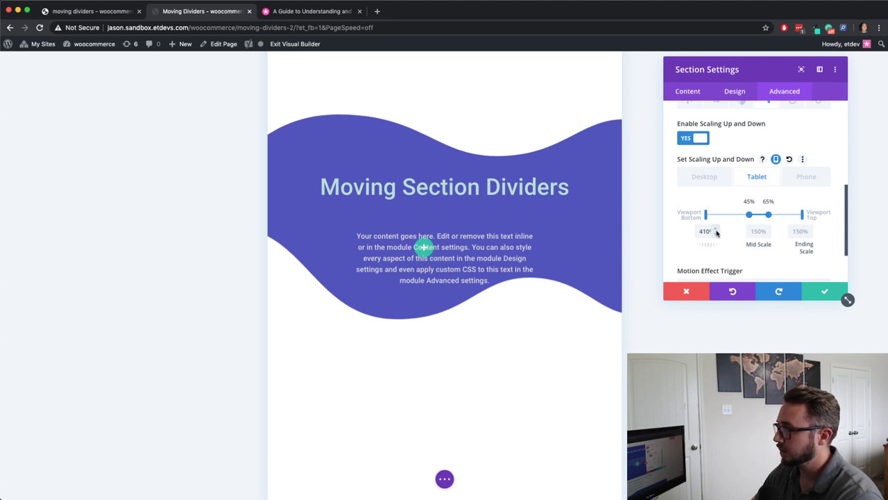
pyautogui.click(715, 235)
pyautogui.scroll(3, 444, 254)
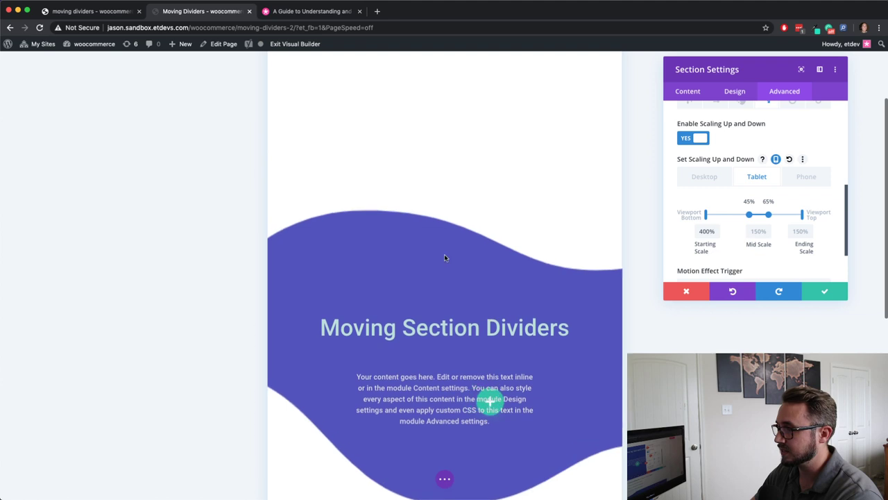
pyautogui.scroll(-1, 445, 257)
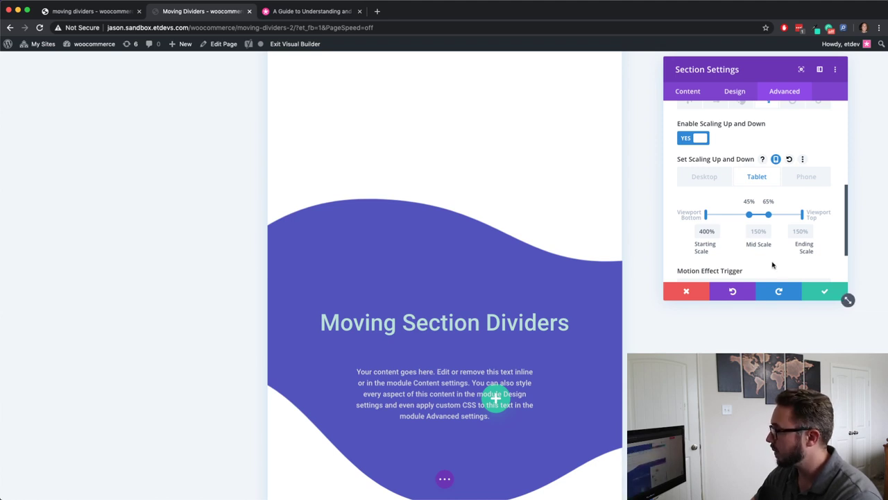
# - Set the tablet mid scale to 300% and ending scale to 400%, preview the effect, and save the section settings
pyautogui.click(757, 231)
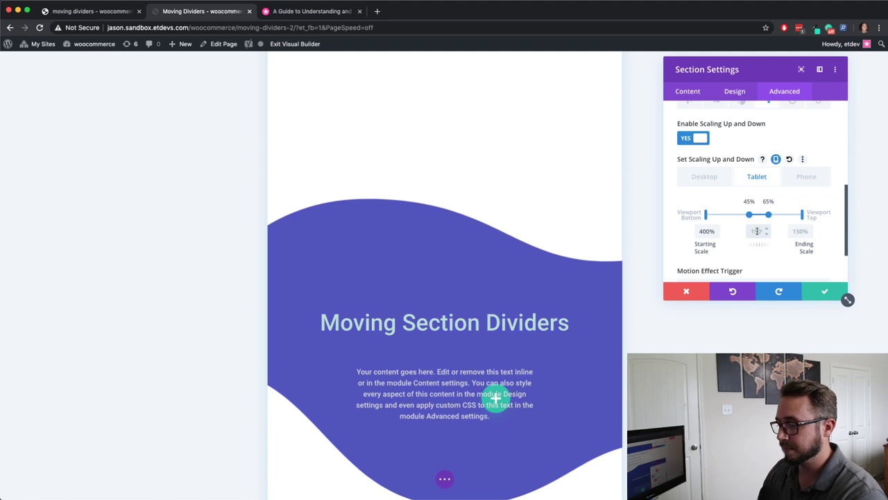
pyautogui.write('300')
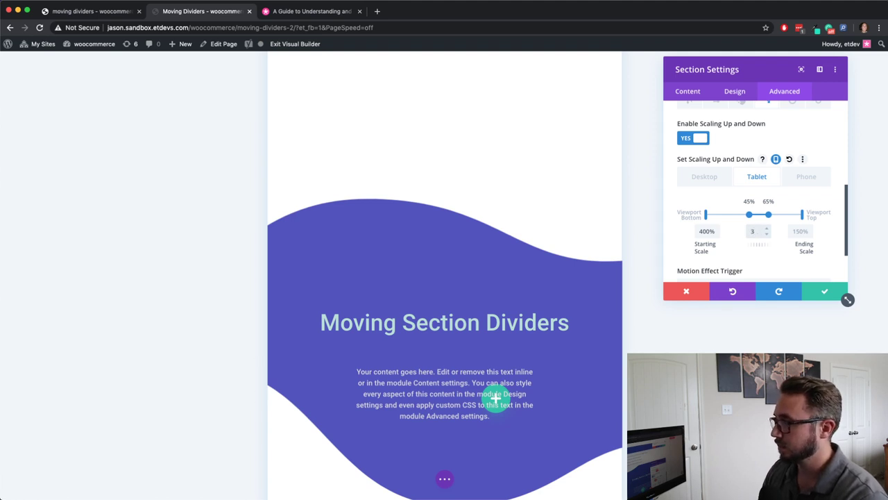
pyautogui.click(800, 232)
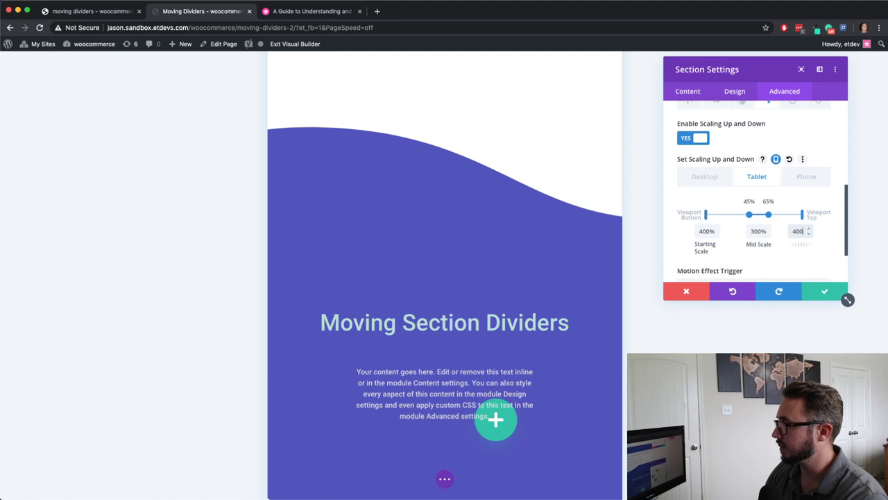
pyautogui.scroll(-5, 506, 275)
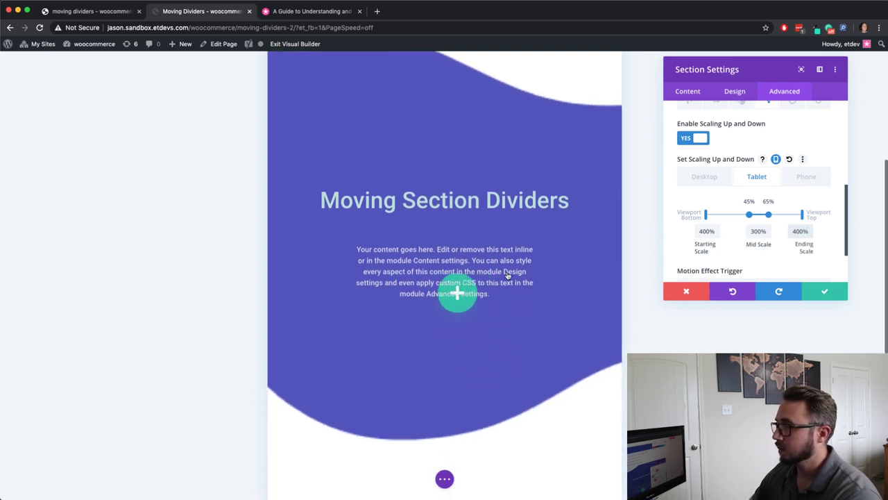
pyautogui.scroll(5, 507, 276)
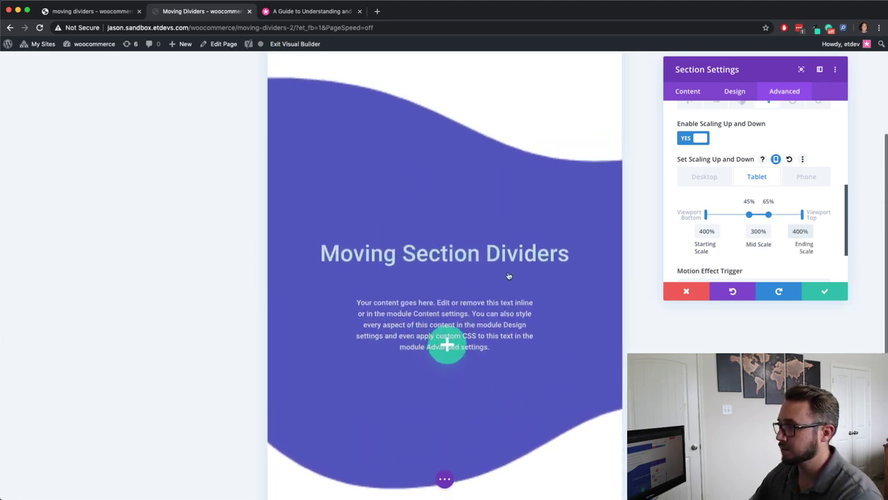
pyautogui.scroll(-1, 507, 274)
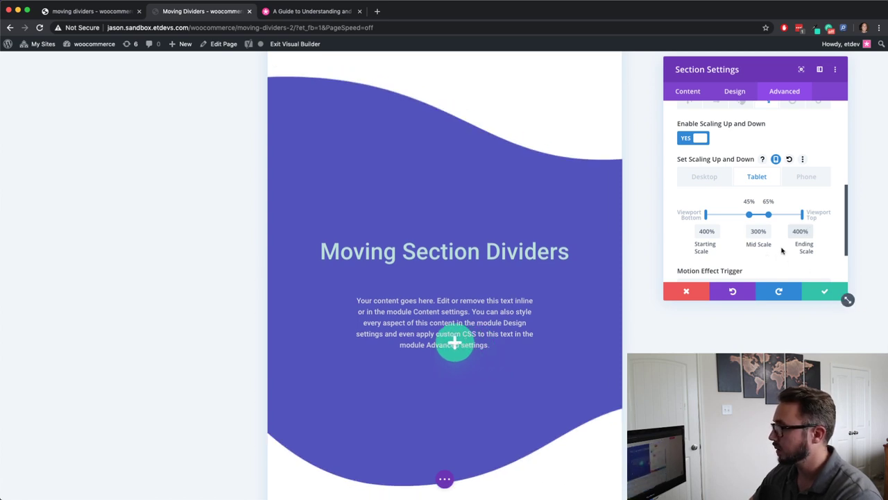
pyautogui.click(821, 292)
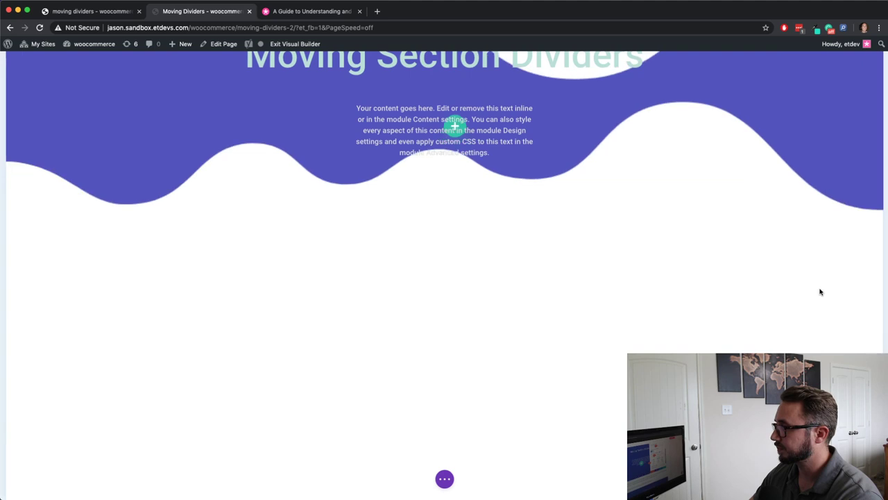
# - Scroll the desktop page back and forth to examine how the wave dividers move and scale around the text
pyautogui.scroll(3, 735, 301)
pyautogui.scroll(2, 735, 301)
pyautogui.scroll(-3, 735, 301)
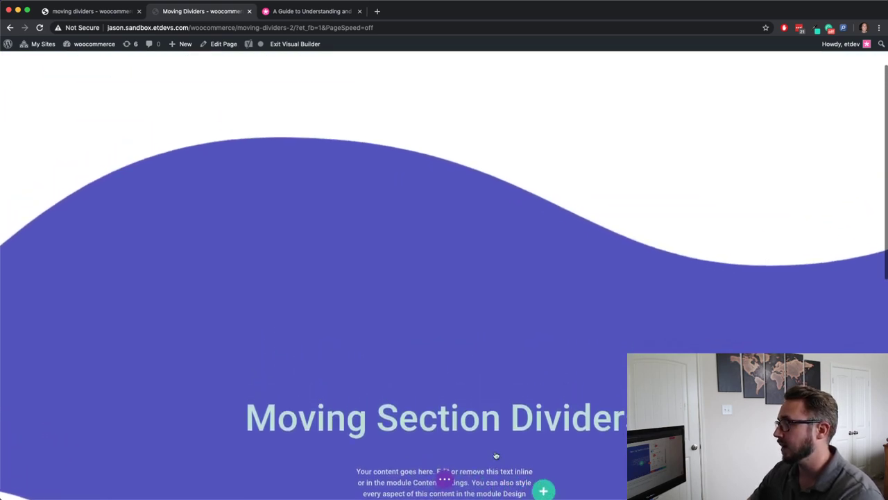
pyautogui.scroll(-5, 496, 454)
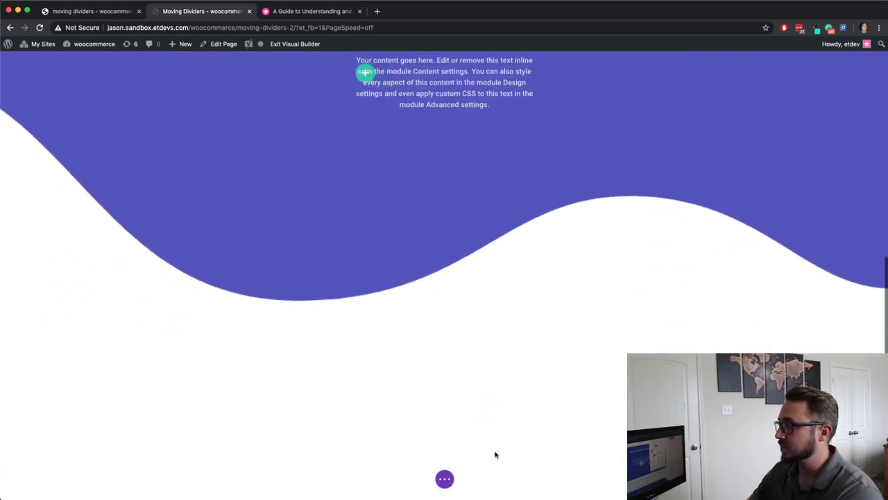
pyautogui.scroll(6, 495, 455)
pyautogui.scroll(-3, 496, 455)
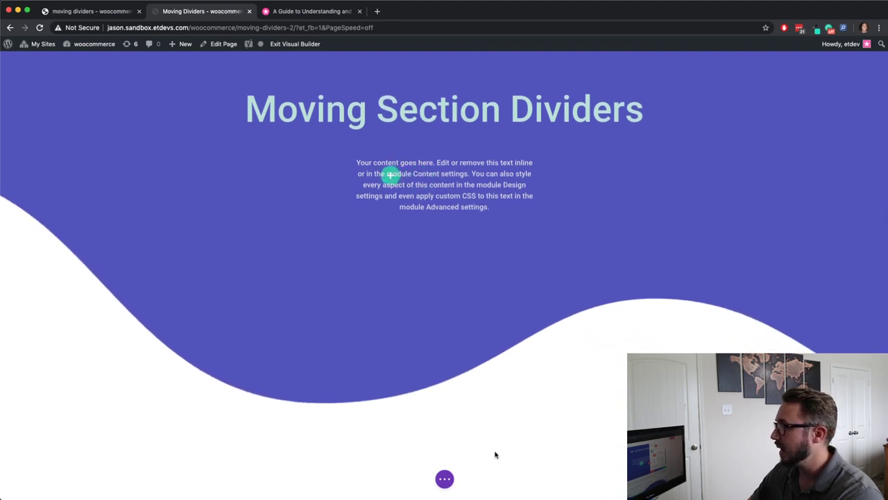
pyautogui.scroll(2, 495, 454)
pyautogui.scroll(-2, 495, 454)
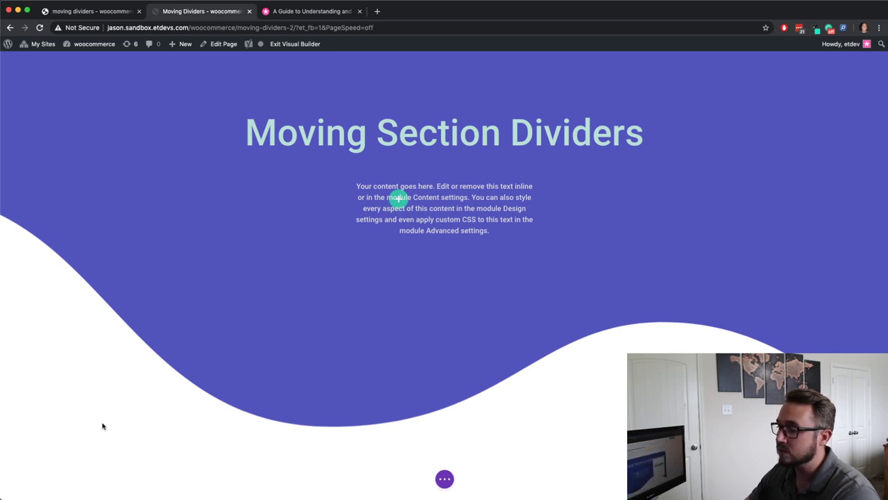
pyautogui.scroll(4, 243, 353)
pyautogui.scroll(1, 243, 352)
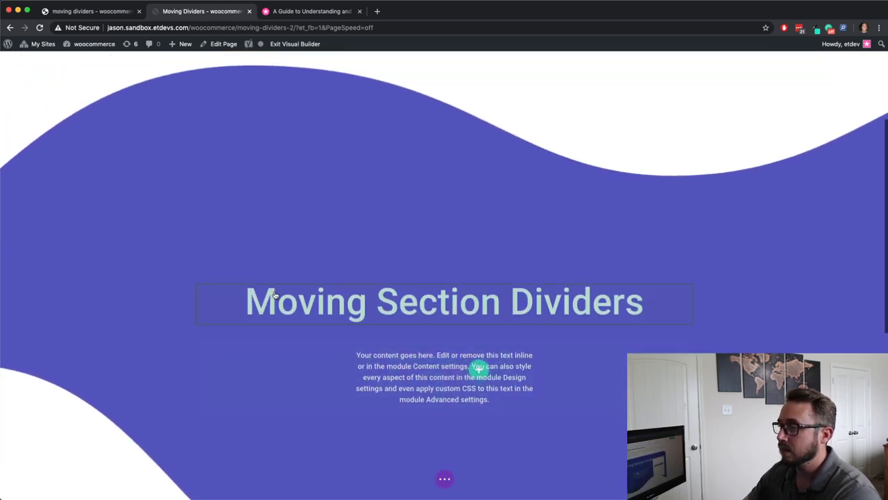
# - Show the page's layers list, move it clear of the content, and open the settings of the middle section
pyautogui.click(446, 480)
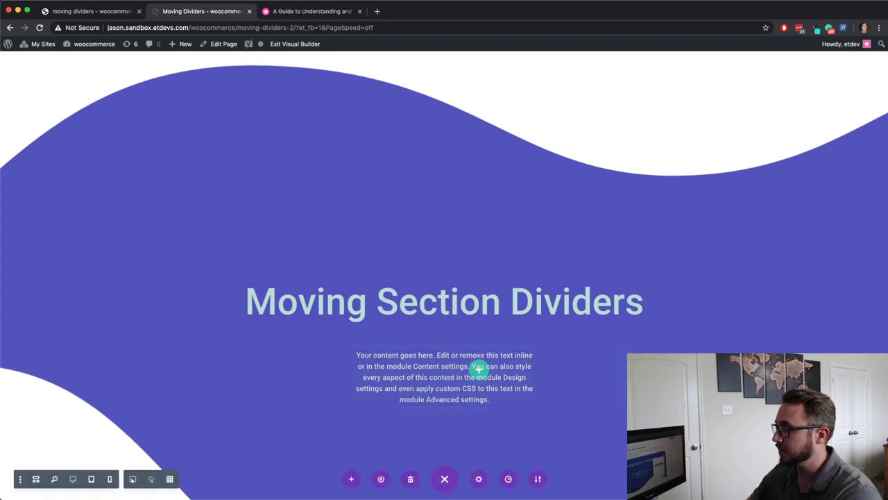
pyautogui.press('super+l')
pyautogui.moveTo(538, 74); pyautogui.dragTo(133, 90)
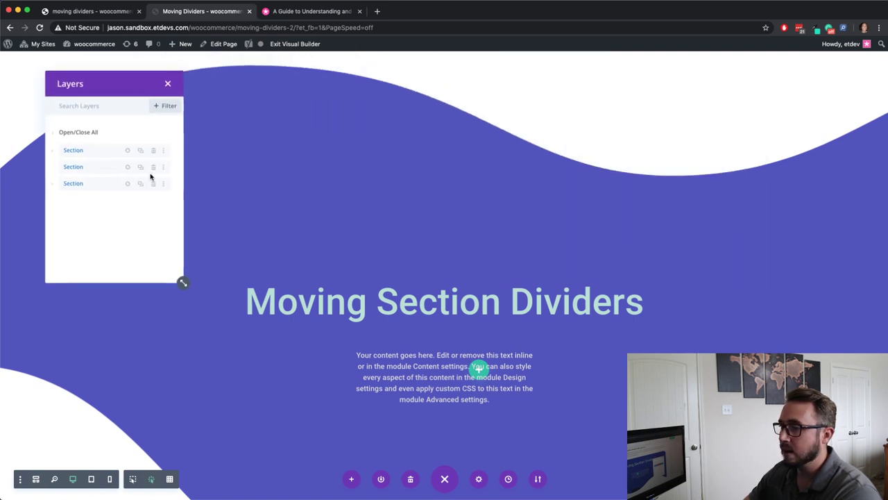
pyautogui.click(128, 167)
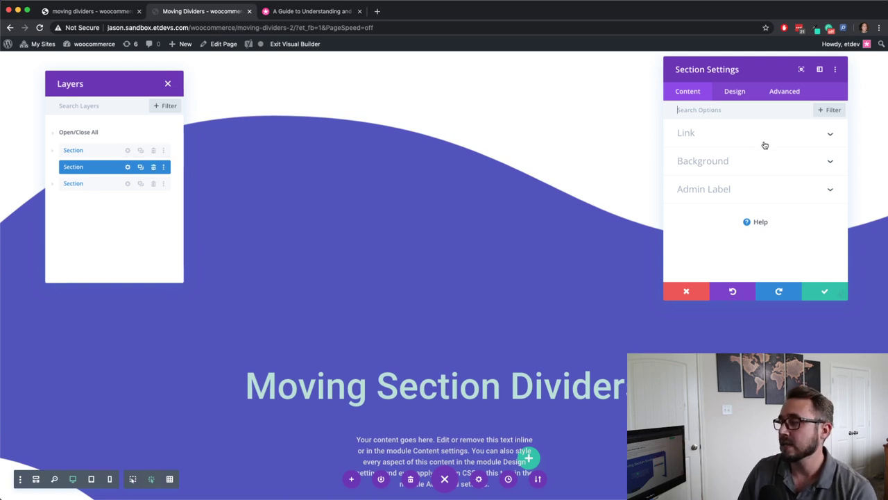
# - Change the middle section's top divider to the jagged mountain style with a semi-transparent second layer
pyautogui.click(735, 91)
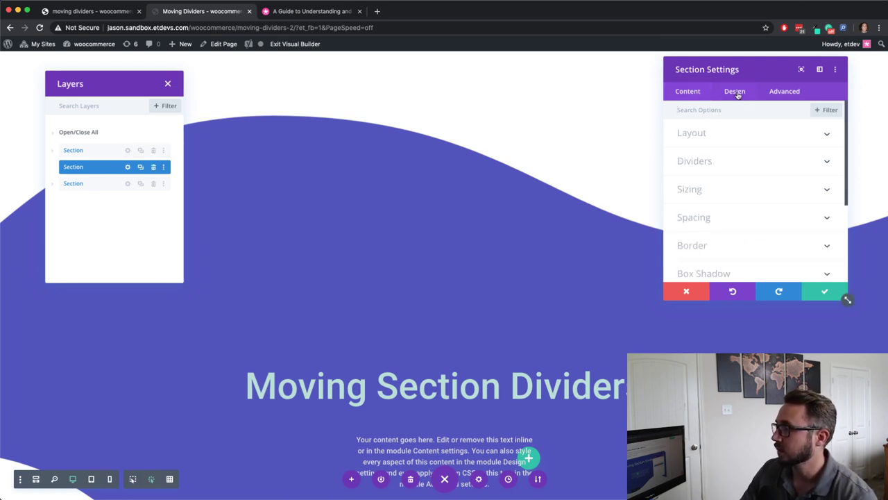
pyautogui.click(726, 162)
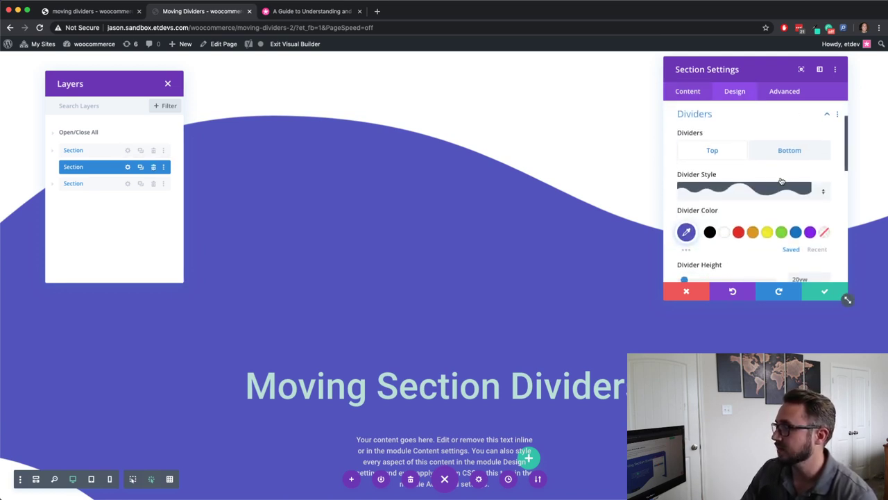
pyautogui.click(738, 196)
pyautogui.scroll(-5, 751, 208)
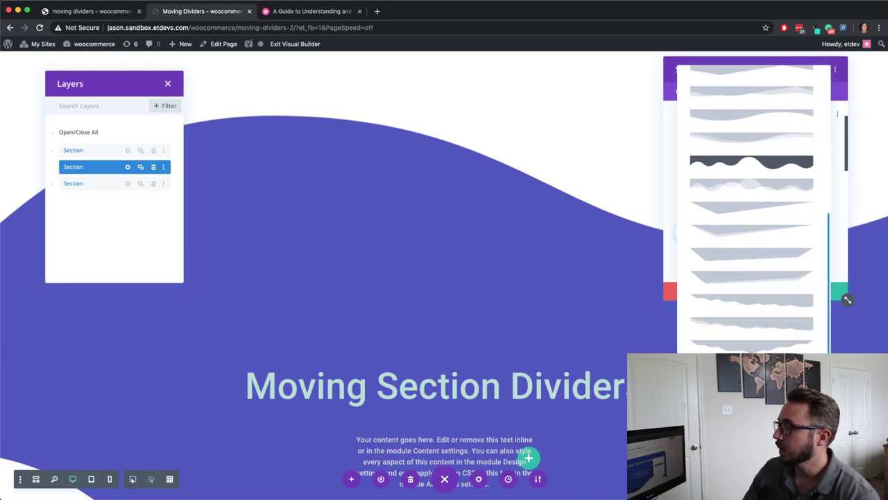
pyautogui.click(773, 331)
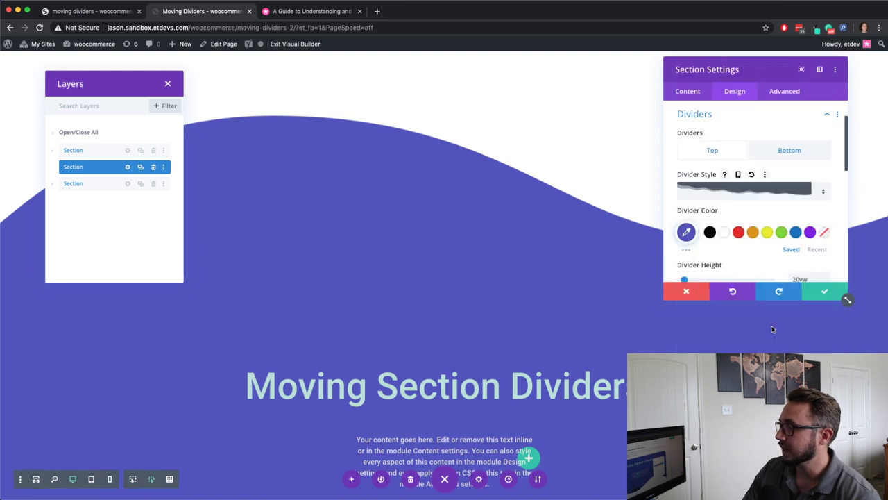
# - Give the middle section's bottom divider the matching two-layer jagged mountain style, preview the page, and save the section settings
pyautogui.click(789, 150)
pyautogui.click(768, 189)
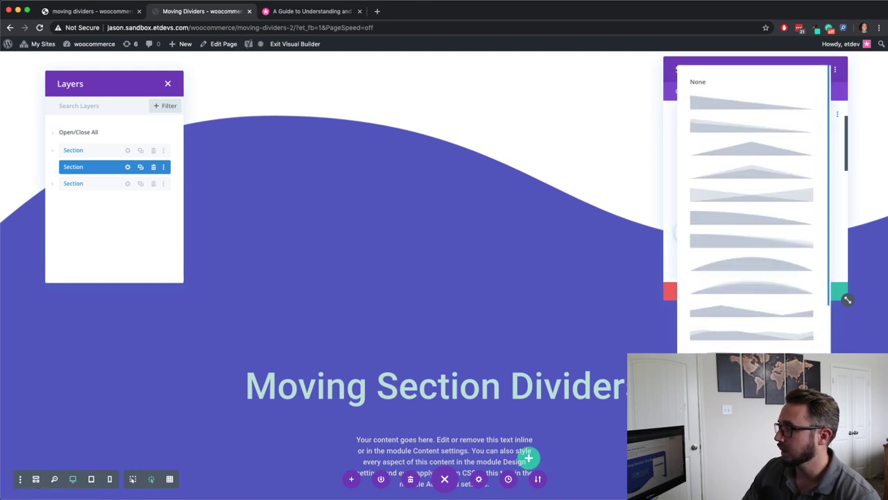
pyautogui.scroll(-3, 768, 220)
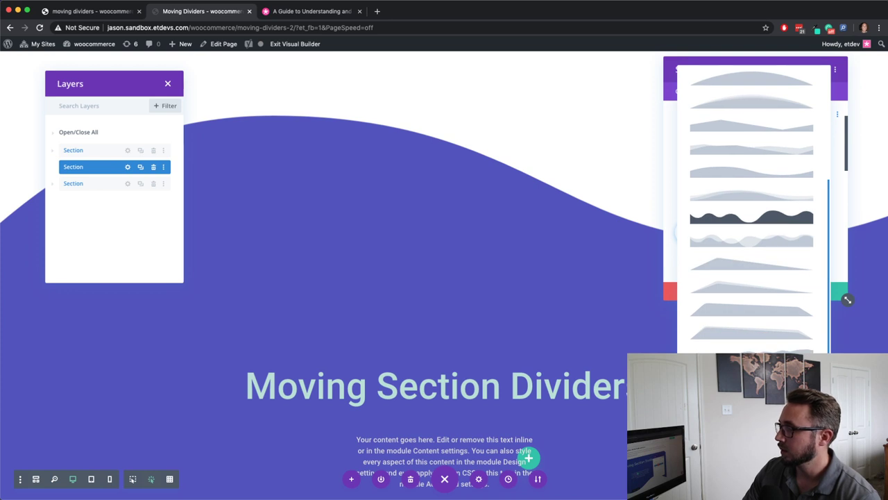
pyautogui.click(751, 217)
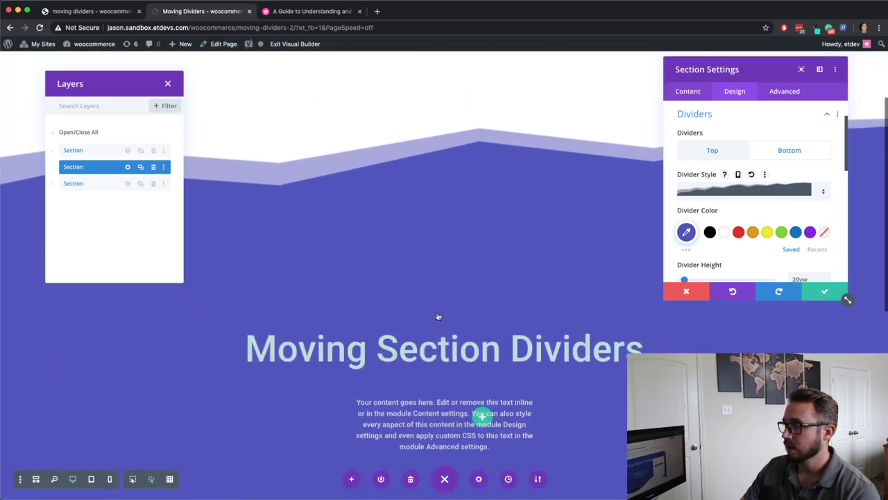
pyautogui.scroll(-3, 585, 354)
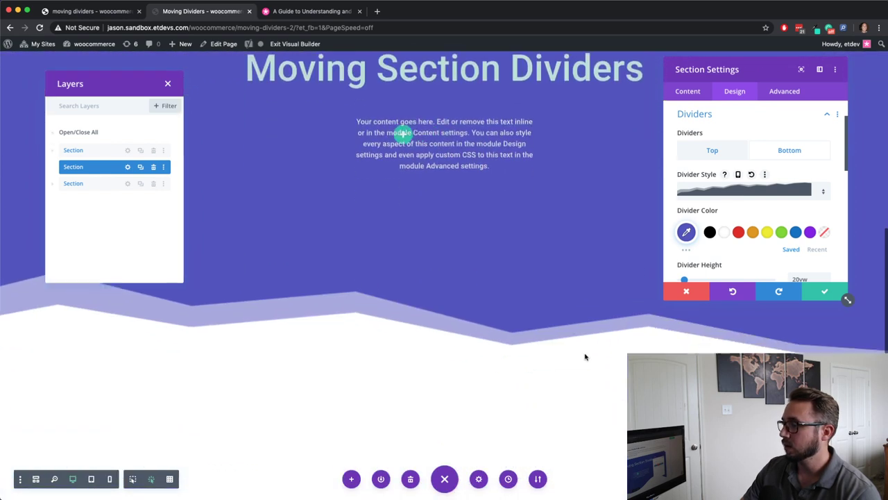
pyautogui.scroll(1, 585, 356)
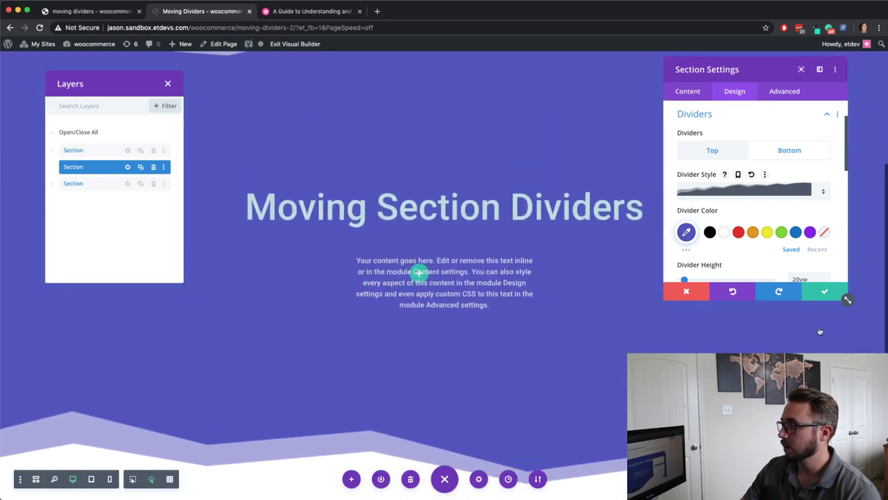
pyautogui.click(821, 293)
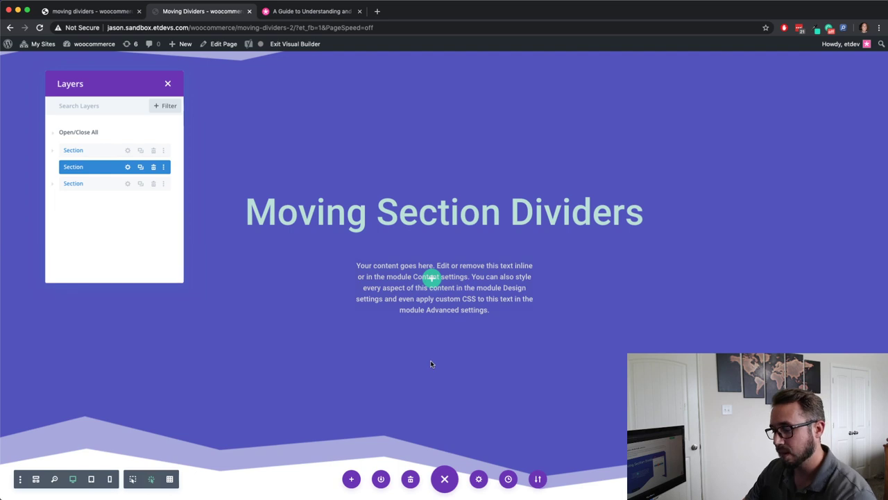
# - Open the live page in a new browser tab, examine how the mountain dividers move on scroll, and return to the builder
pyautogui.rightClick(283, 46)
pyautogui.click(325, 48)
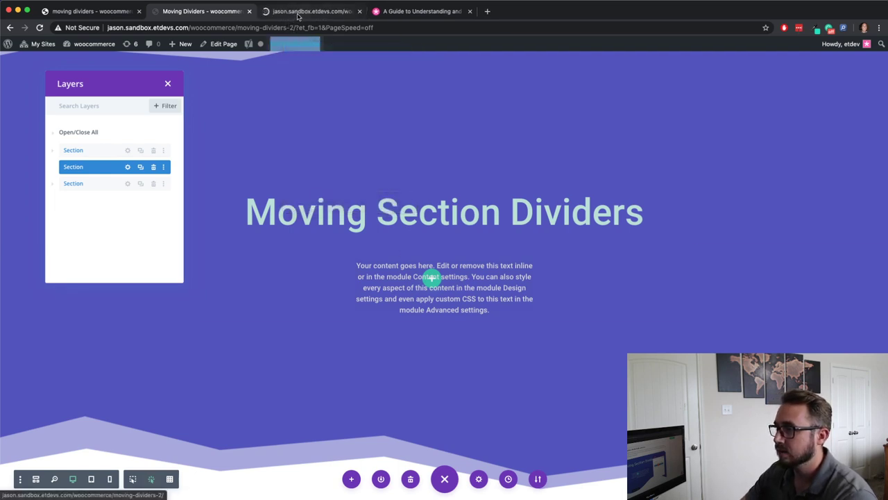
pyautogui.hotkey('ctrl', 'Tab')
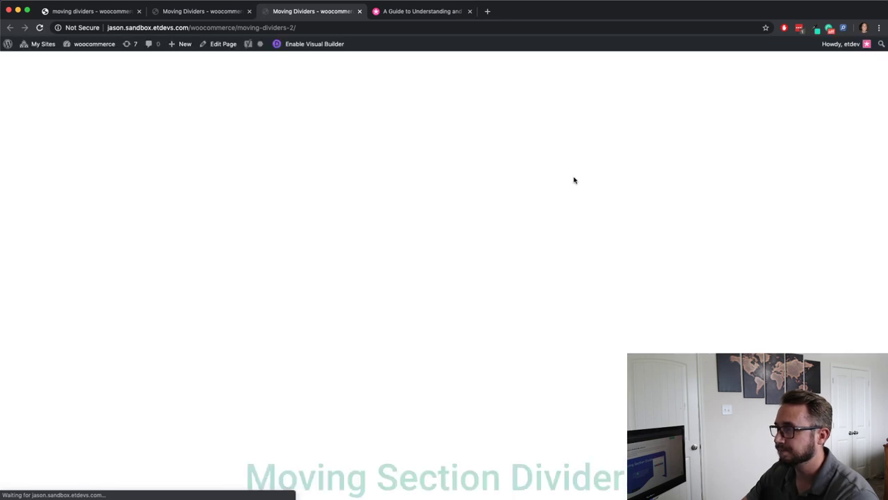
pyautogui.scroll(-5, 573, 178)
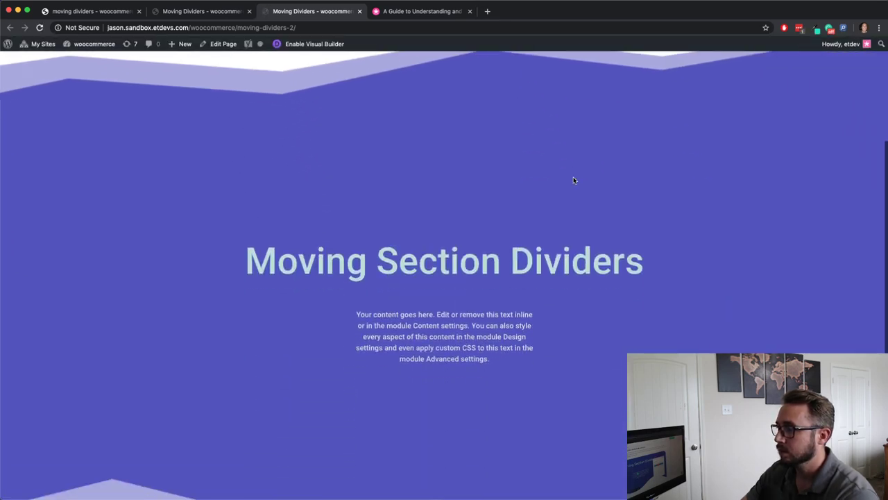
pyautogui.scroll(-3, 573, 178)
pyautogui.scroll(5, 573, 179)
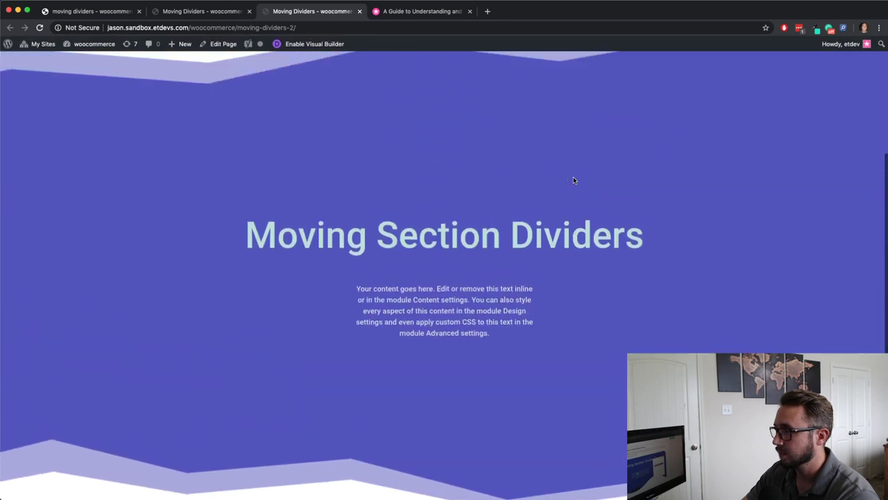
pyautogui.scroll(2, 573, 181)
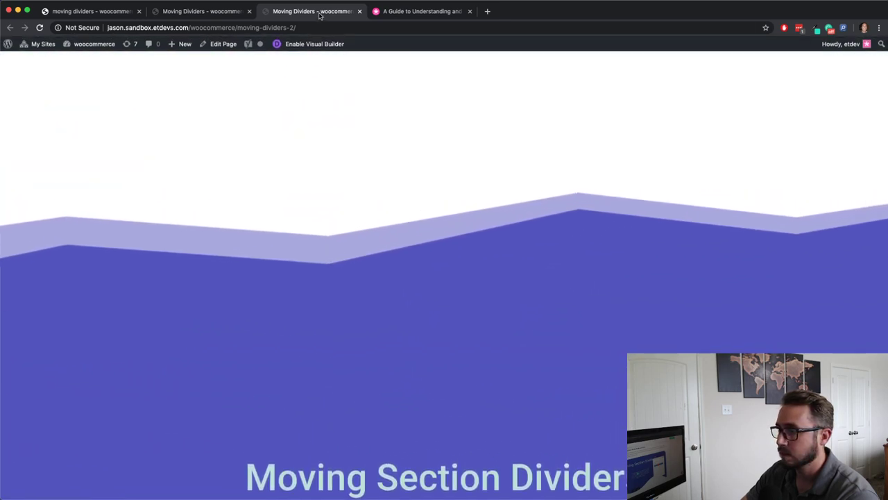
pyautogui.click(223, 14)
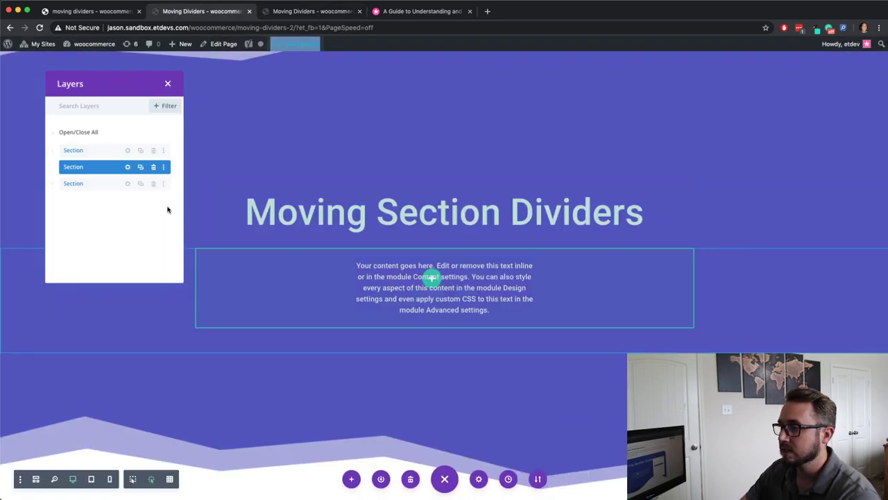
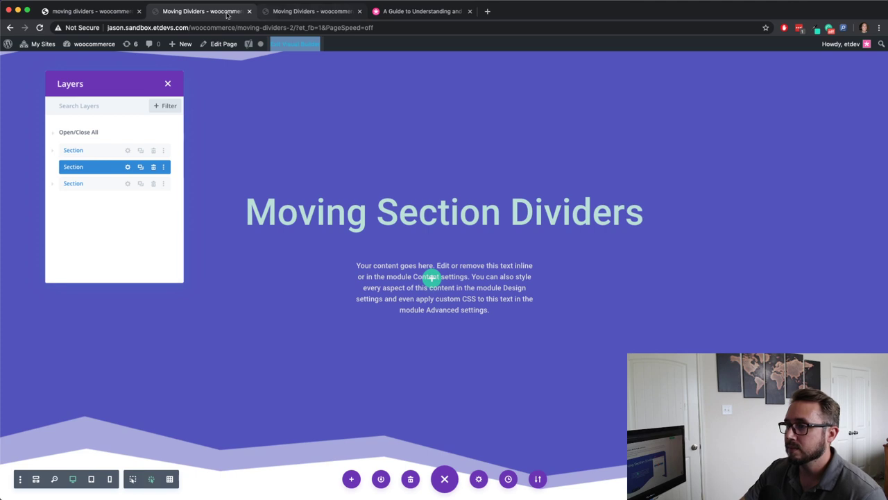
# - Examine how the layered, multicoloured wave dividers move on the finished moving-dividers example page, and return to the builder page
pyautogui.click(114, 12)
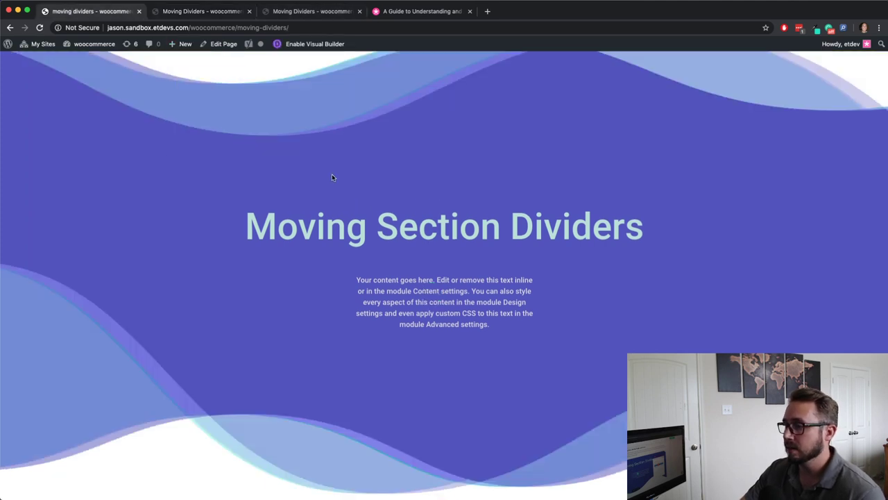
pyautogui.scroll(-5, 331, 178)
pyautogui.scroll(4, 332, 177)
pyautogui.scroll(4, 331, 178)
pyautogui.scroll(-1, 331, 178)
pyautogui.scroll(-6, 332, 177)
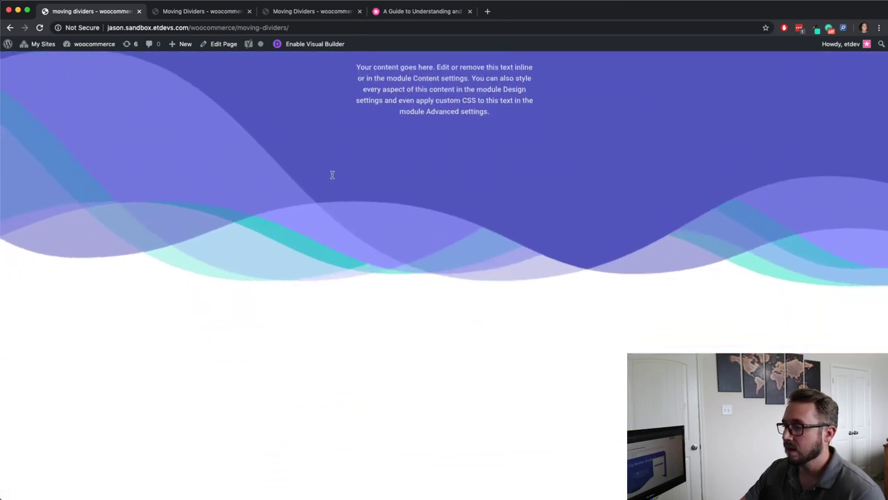
pyautogui.scroll(6, 331, 176)
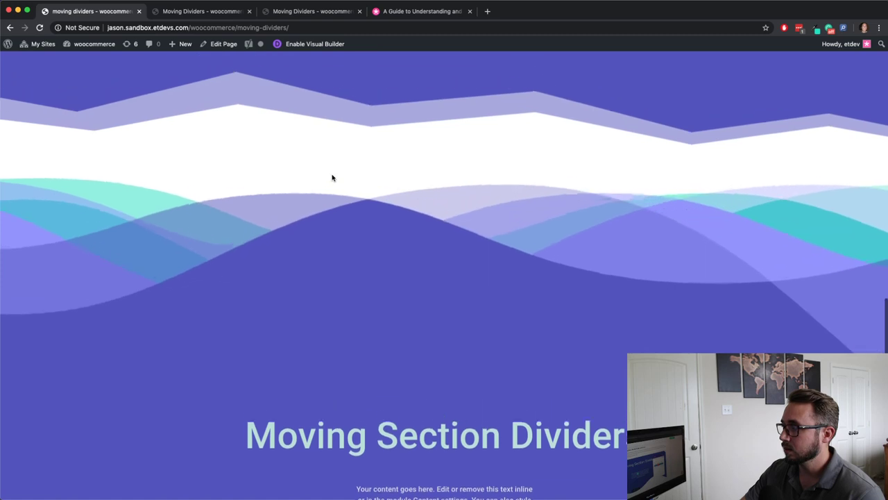
pyautogui.scroll(-5, 331, 178)
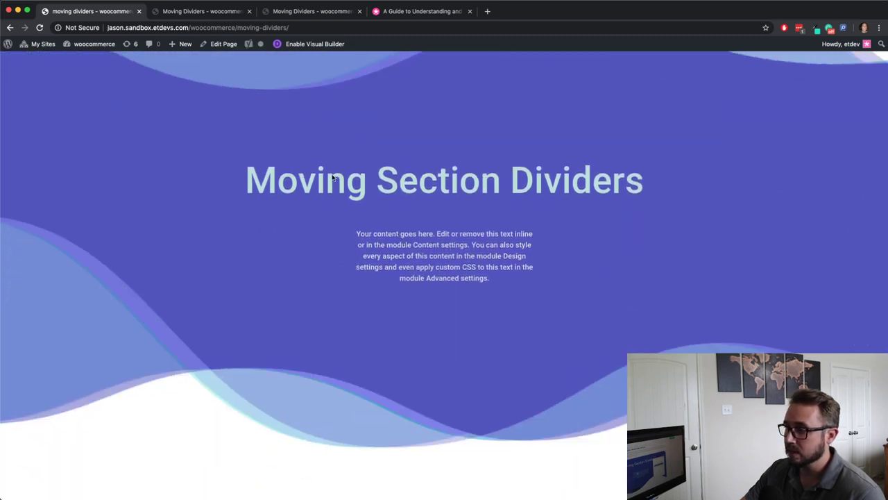
pyautogui.scroll(-1, 332, 178)
pyautogui.scroll(4, 331, 178)
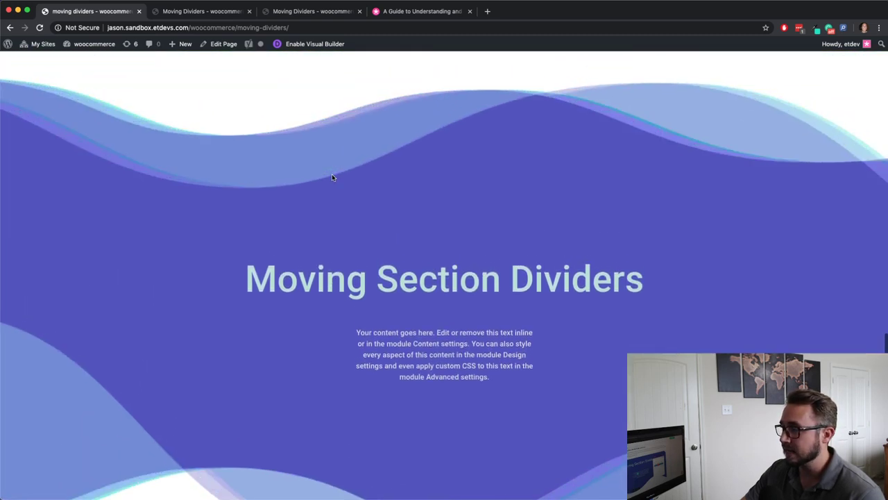
pyautogui.scroll(2, 331, 177)
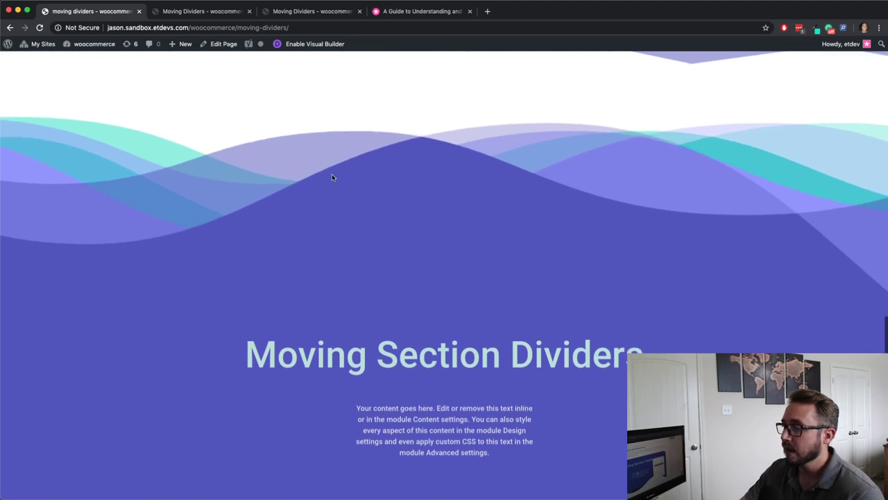
pyautogui.scroll(-4, 332, 178)
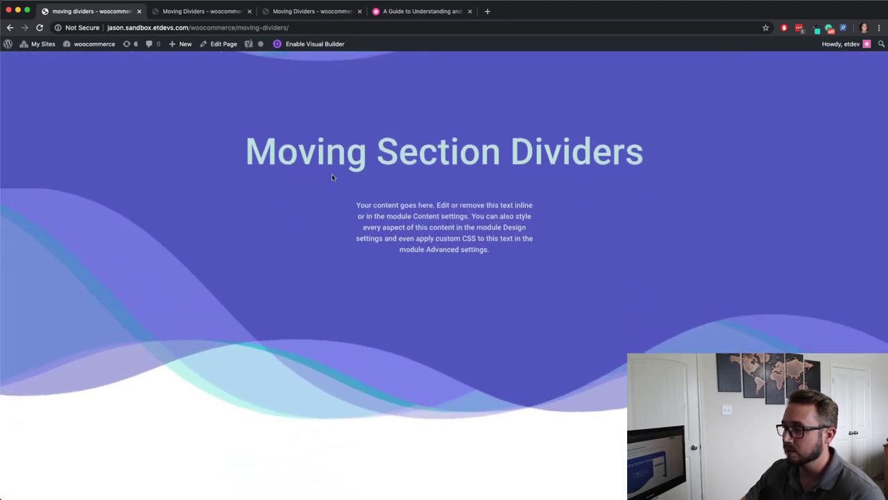
pyautogui.scroll(3, 331, 177)
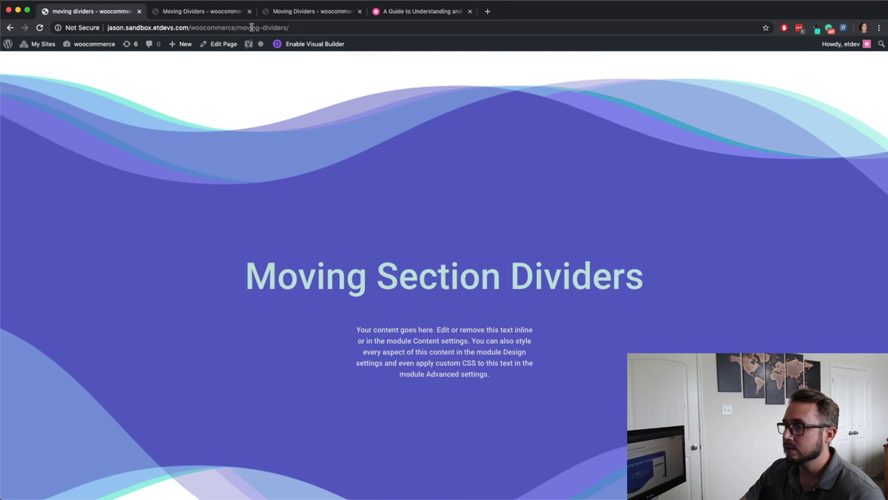
pyautogui.click(223, 13)
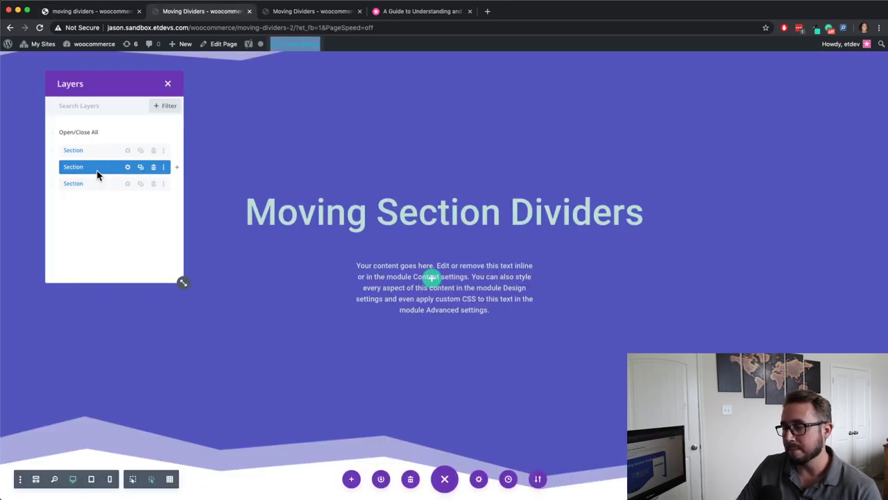
pyautogui.click(141, 168)
pyautogui.scroll(2, 448, 227)
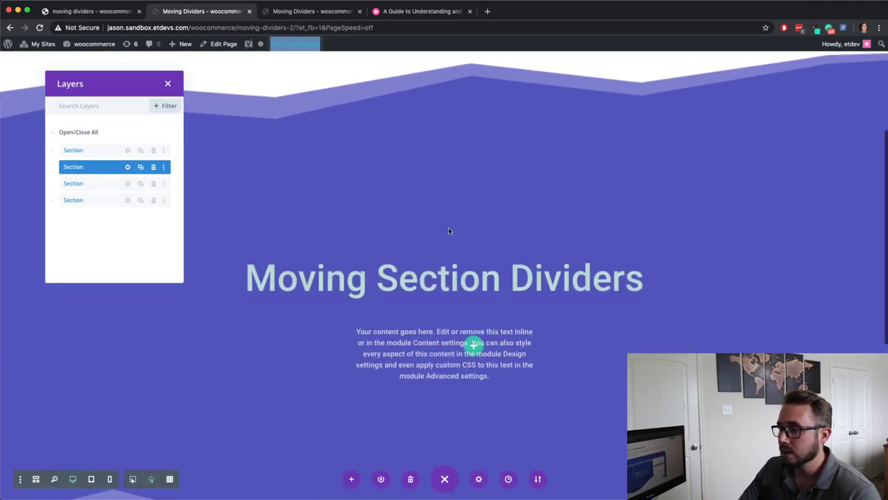
pyautogui.click(154, 184)
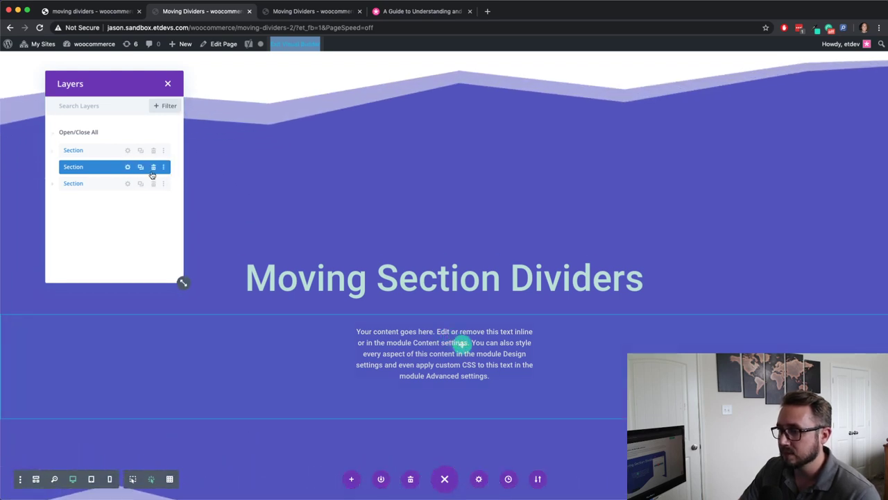
# - Change the middle section's top divider to the deep wave style with a semi-transparent second layer
pyautogui.click(126, 167)
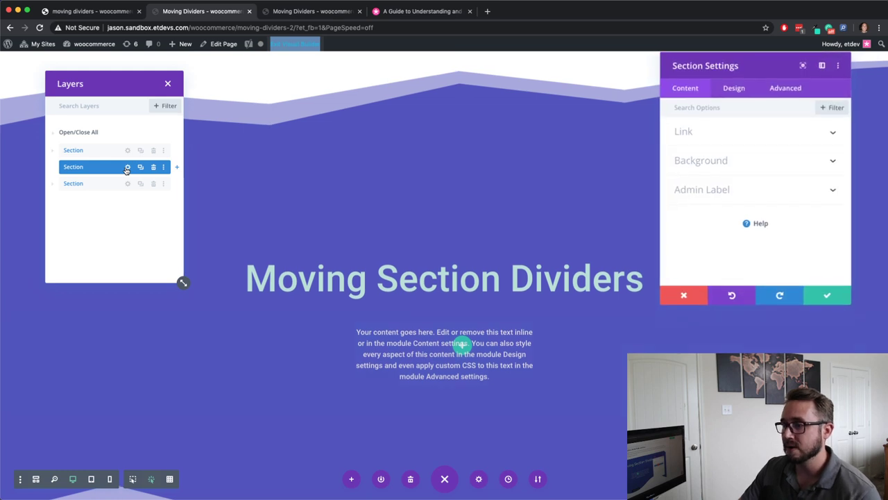
pyautogui.click(741, 92)
pyautogui.click(742, 162)
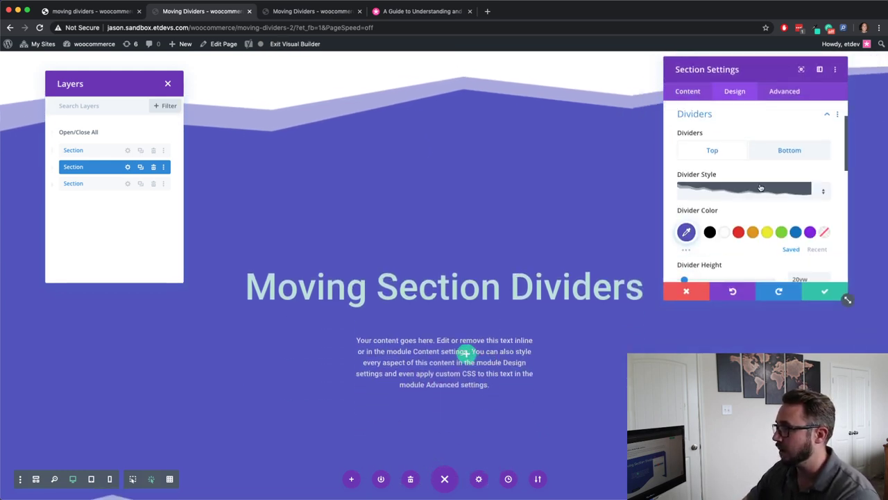
pyautogui.click(742, 191)
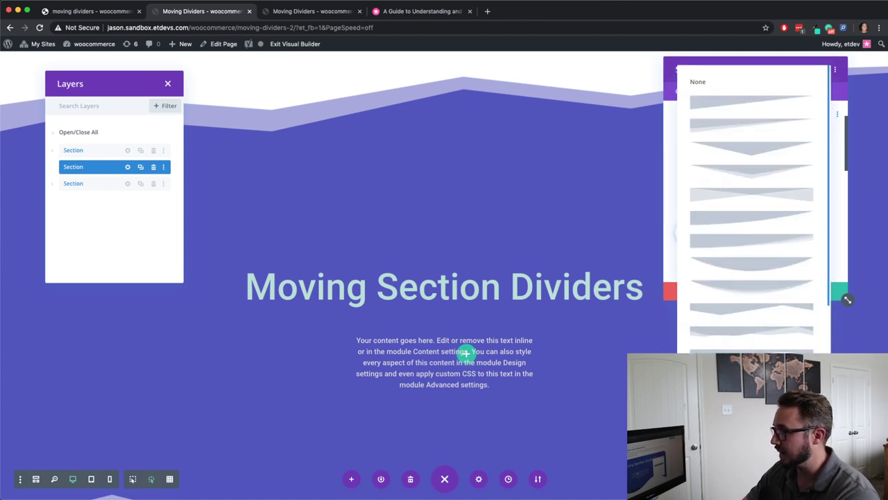
pyautogui.scroll(-2, 751, 208)
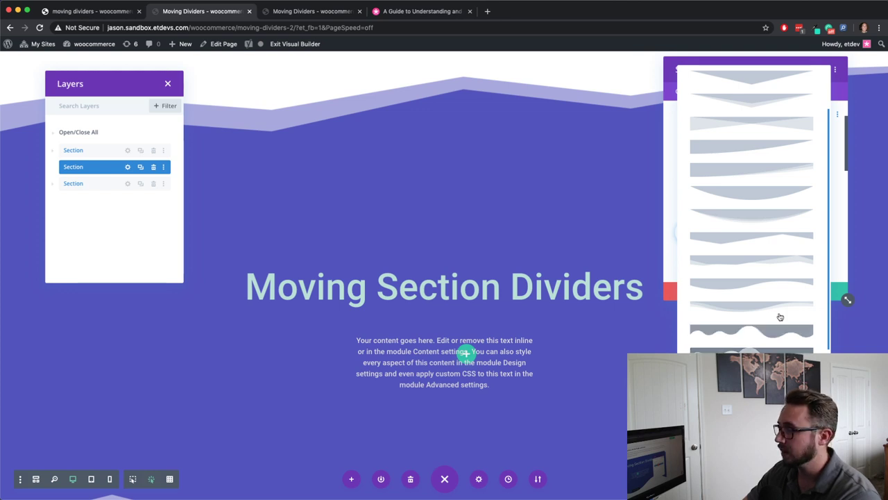
pyautogui.scroll(-4, 780, 316)
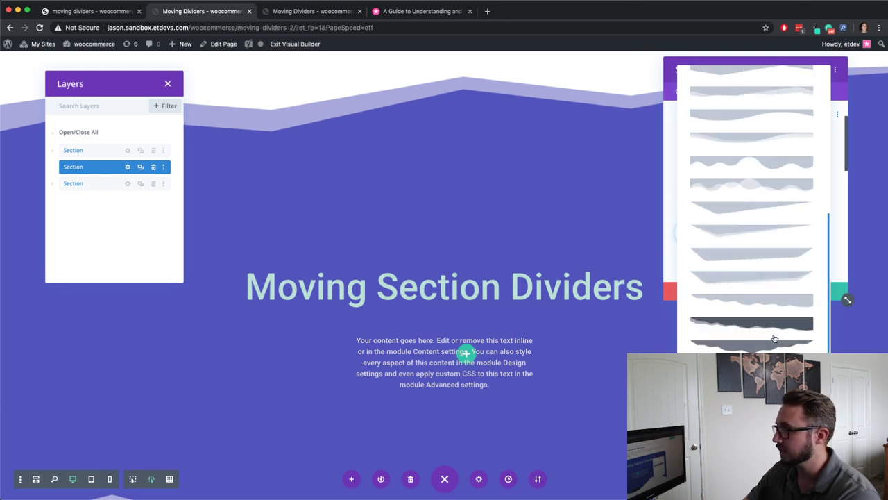
pyautogui.click(769, 188)
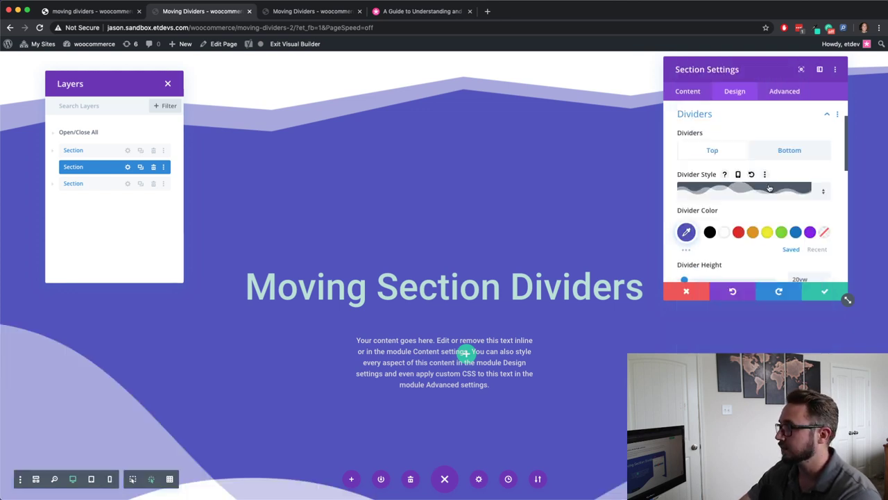
# - Give the middle section's bottom divider the matching two-layer deep wave style and save the section settings
pyautogui.click(789, 149)
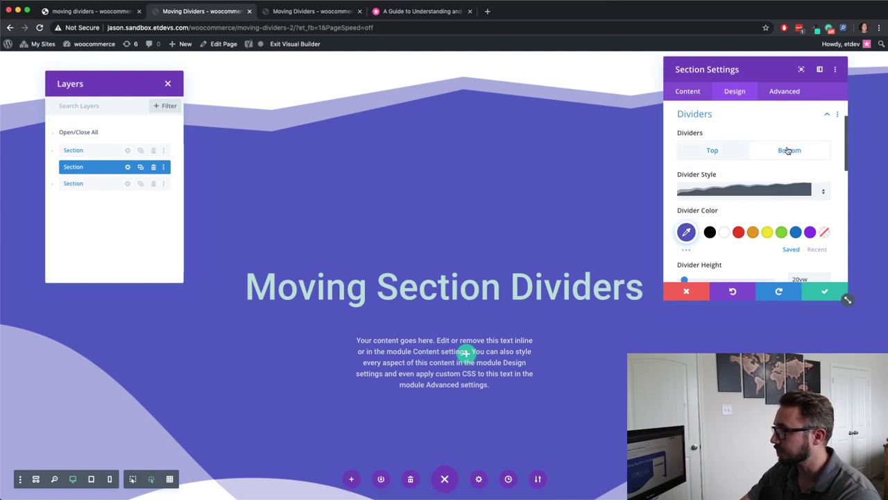
pyautogui.click(771, 192)
pyautogui.scroll(-10, 770, 195)
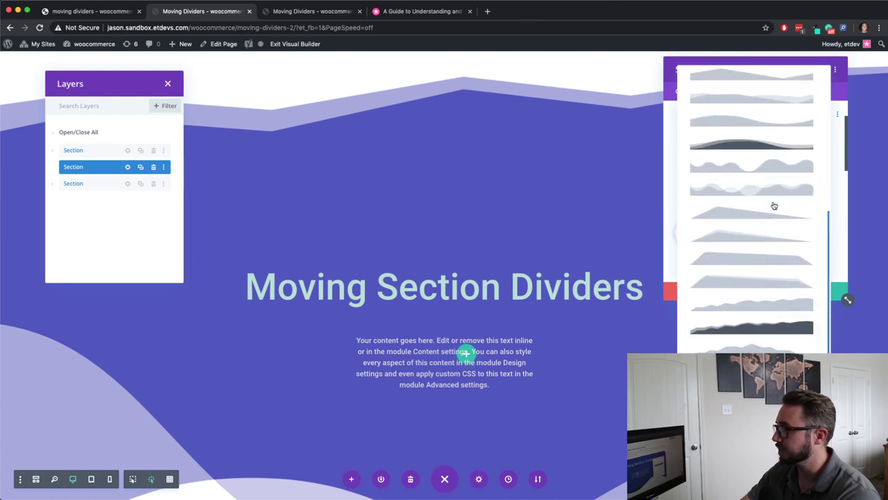
pyautogui.click(777, 192)
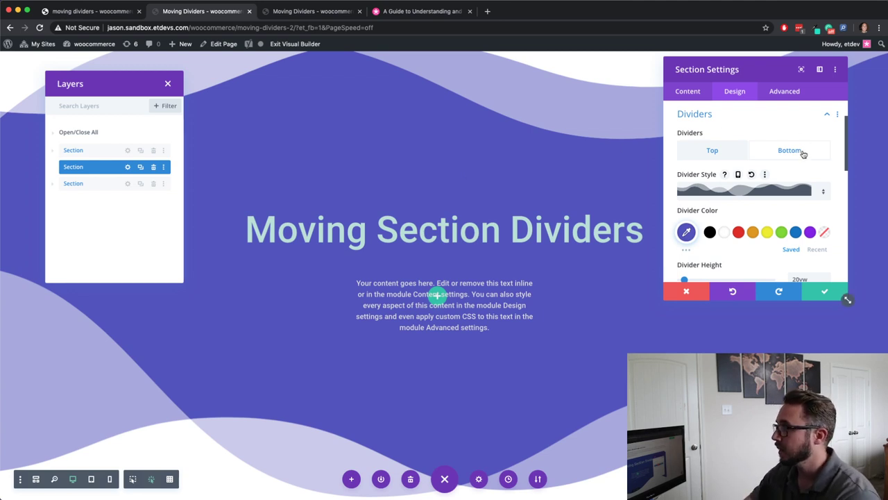
pyautogui.click(822, 294)
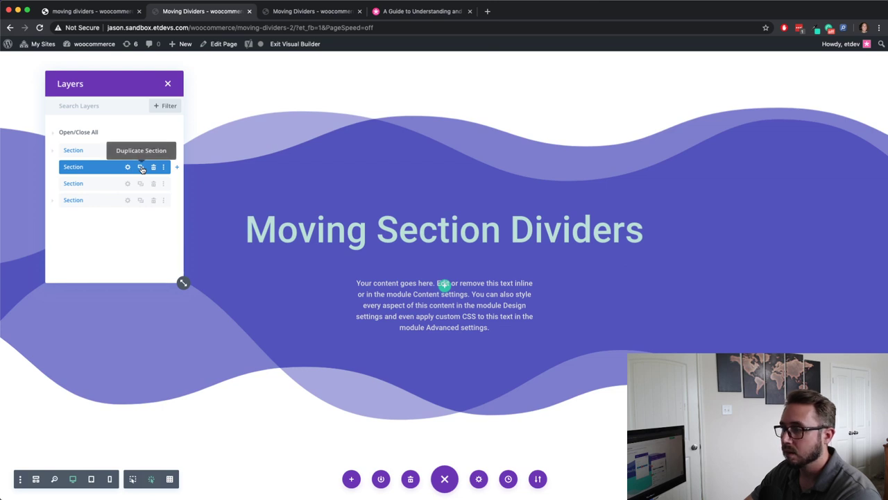
# - Duplicate the middle divider section and preview the overlapping waves on the page
pyautogui.click(141, 167)
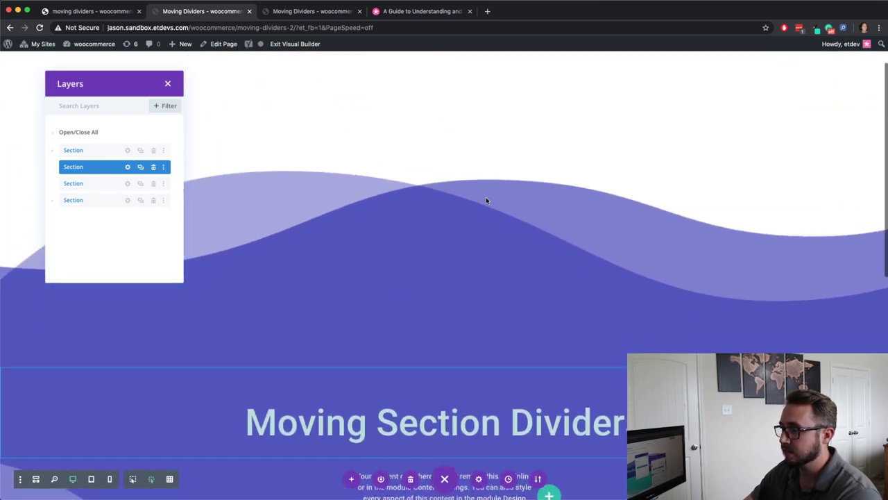
pyautogui.scroll(-3, 486, 200)
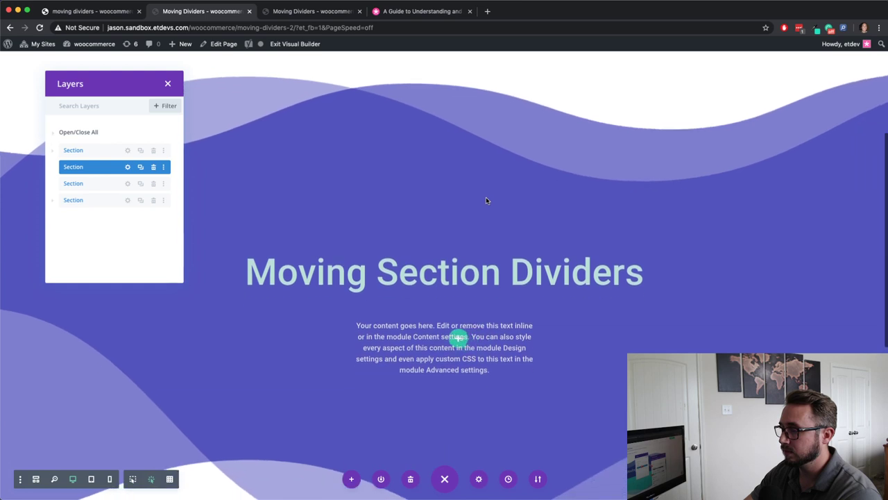
pyautogui.scroll(-1, 486, 200)
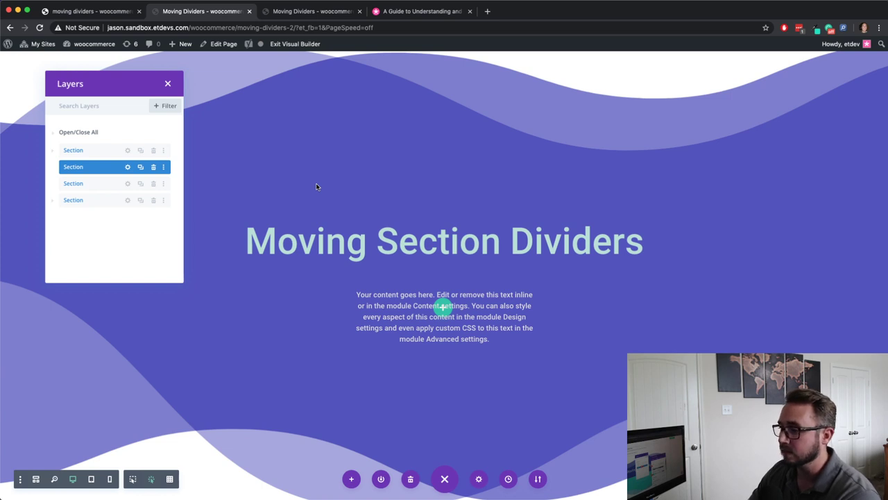
# - Set the top divider colour of the duplicated divider section to the recently used teal
pyautogui.click(128, 184)
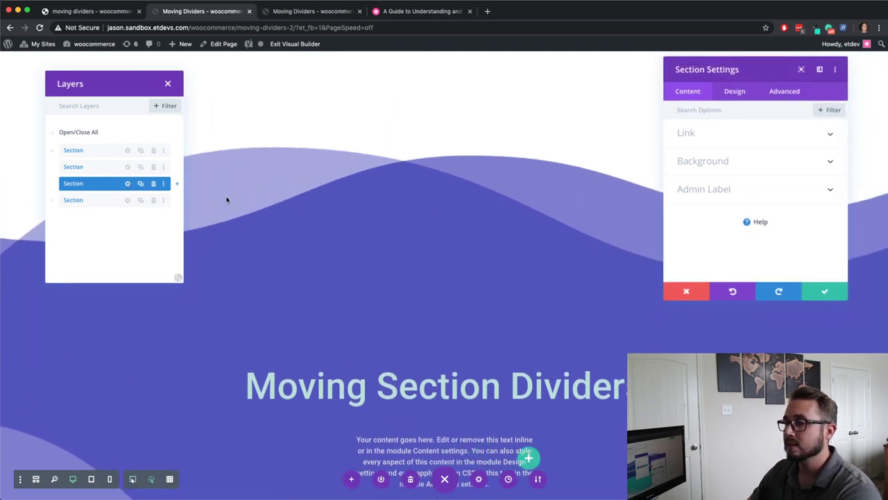
pyautogui.scroll(-5, 229, 197)
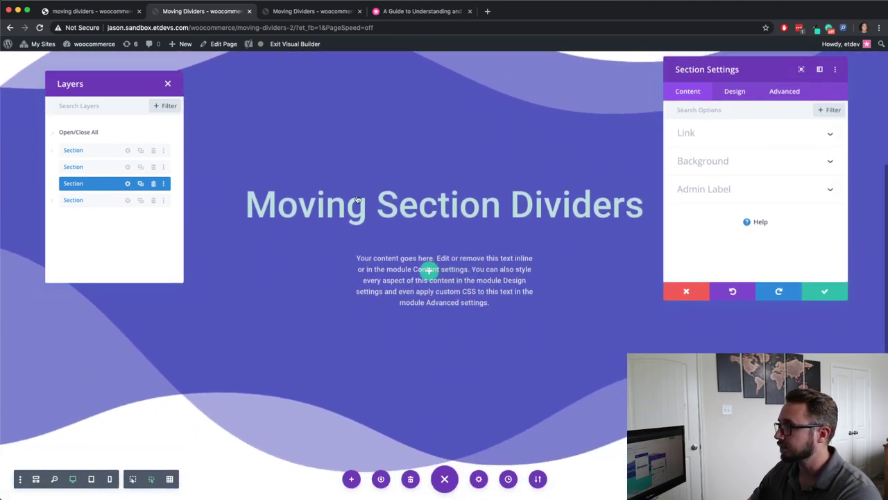
pyautogui.click(734, 91)
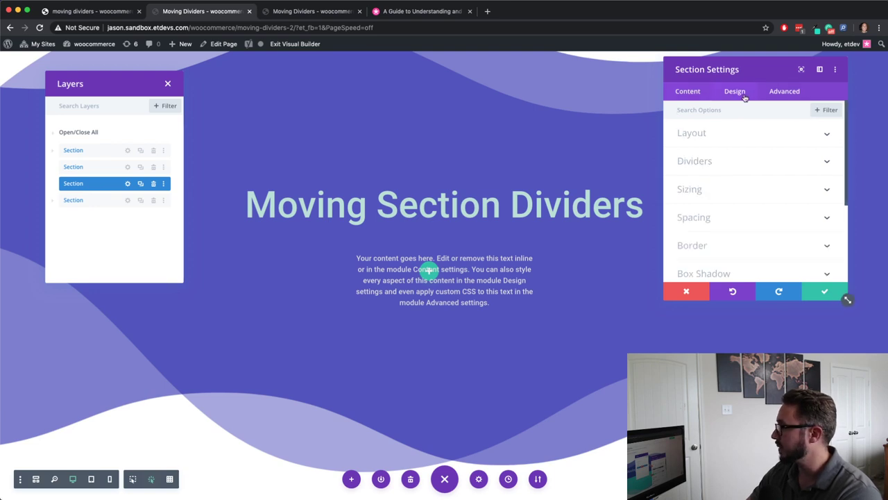
pyautogui.click(735, 160)
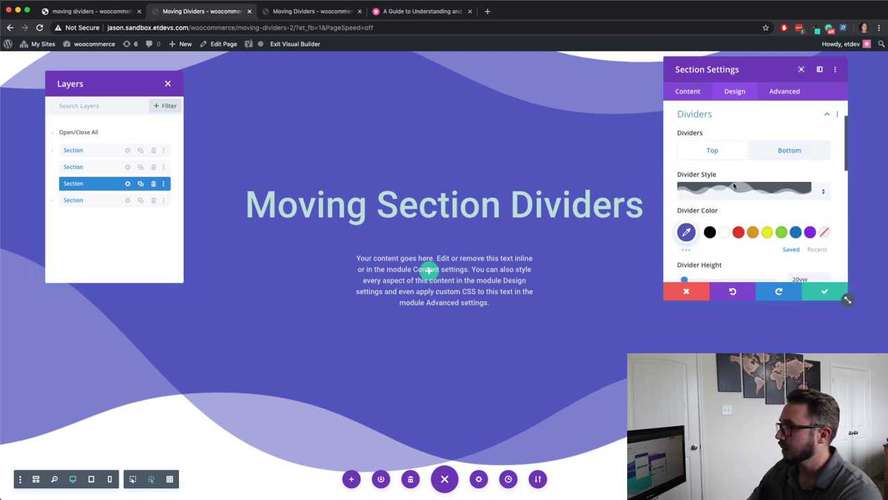
pyautogui.scroll(-2, 777, 201)
pyautogui.click(817, 208)
pyautogui.click(781, 192)
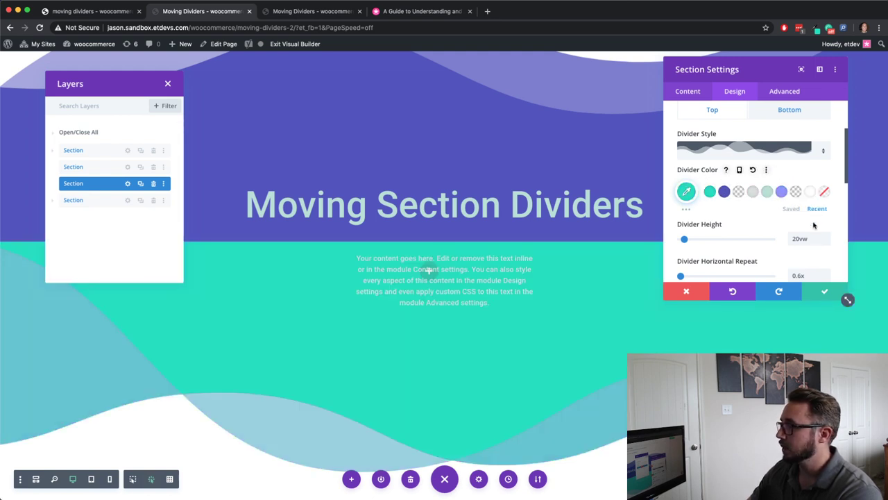
# - Set the duplicated section's bottom divider to the same teal and preview both dividers on the page
pyautogui.scroll(1, 798, 160)
pyautogui.click(799, 142)
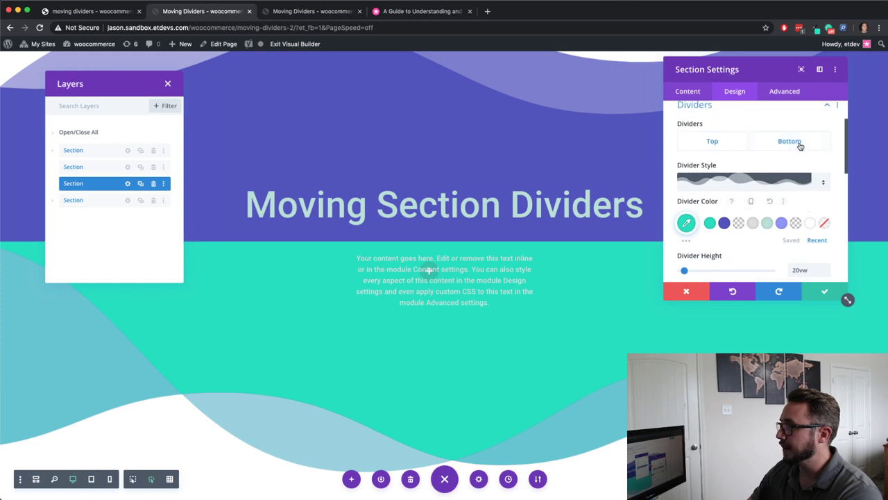
pyautogui.click(817, 240)
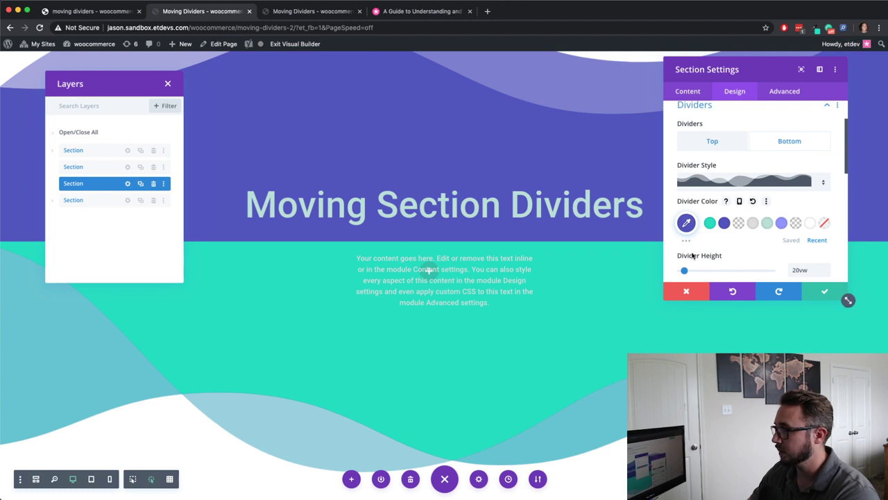
pyautogui.click(708, 223)
pyautogui.scroll(3, 452, 250)
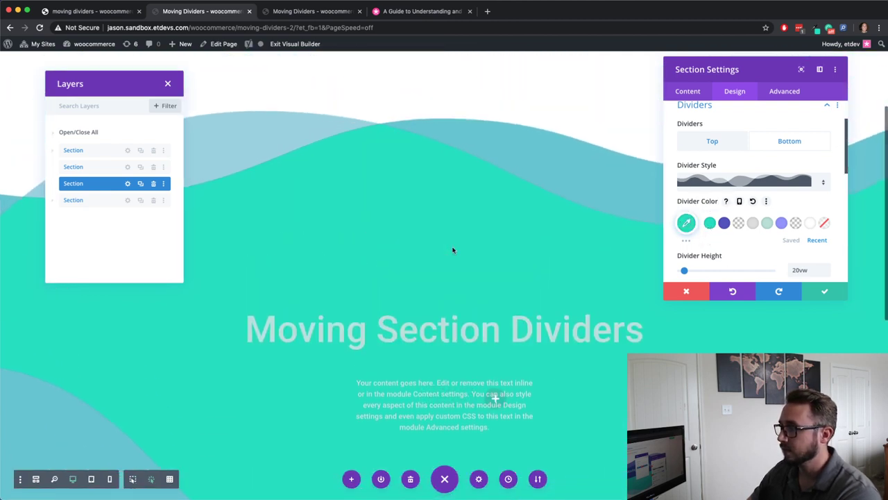
pyautogui.scroll(-5, 452, 250)
pyautogui.scroll(3, 452, 250)
pyautogui.scroll(3, 452, 250)
pyautogui.scroll(-3, 452, 250)
pyautogui.scroll(1, 452, 250)
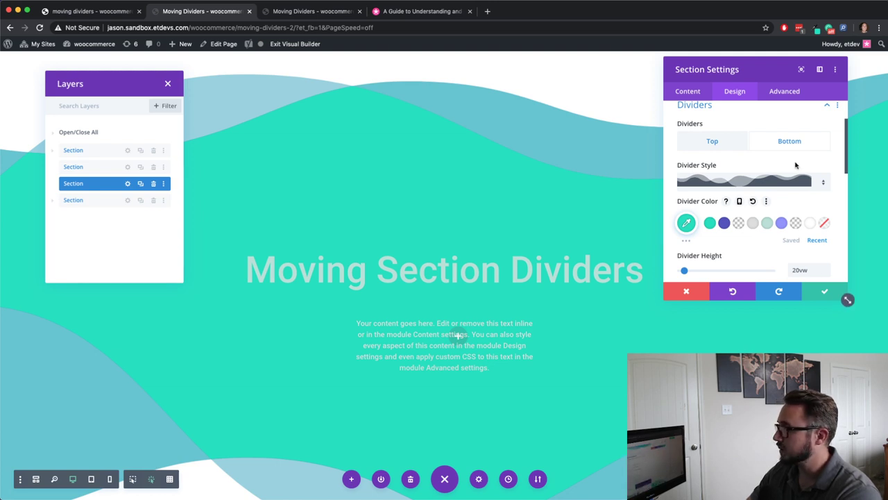
# - Set the teal section's horizontal scroll motion to a starting offset of 6 and an ending offset of -3
pyautogui.scroll(-3, 800, 167)
pyautogui.click(784, 90)
pyautogui.scroll(-2, 793, 206)
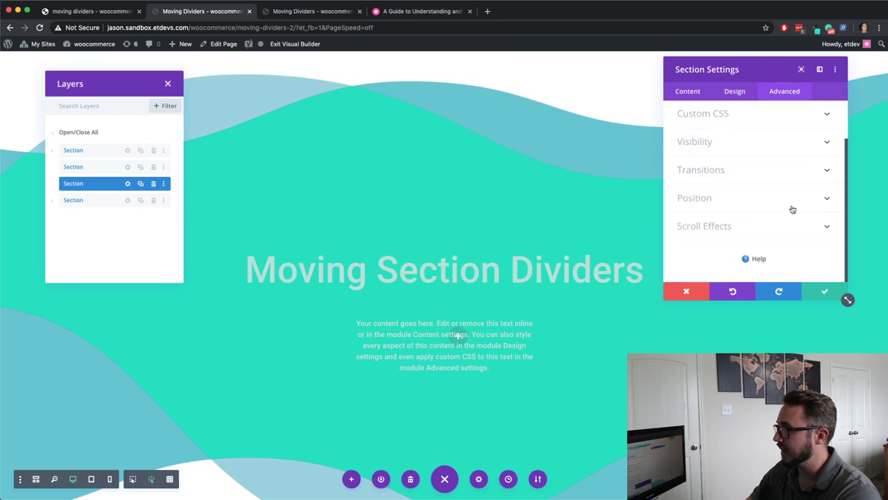
pyautogui.click(769, 229)
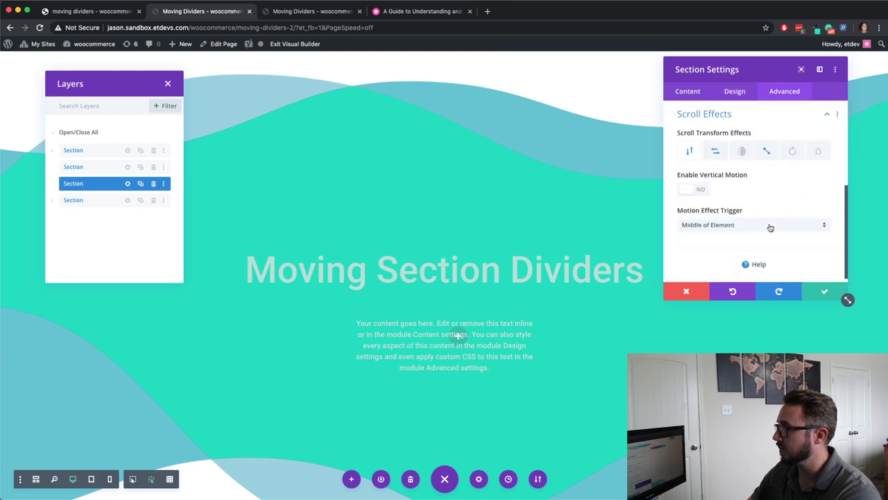
pyautogui.click(717, 154)
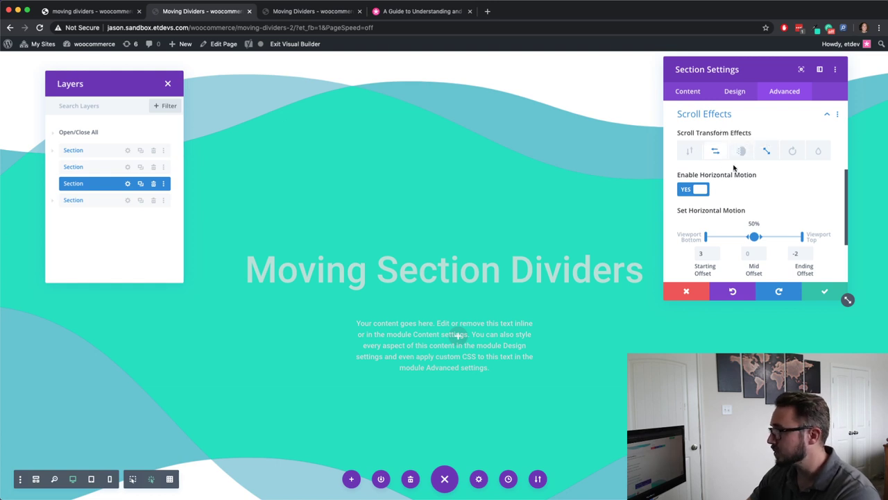
pyautogui.scroll(-1, 789, 199)
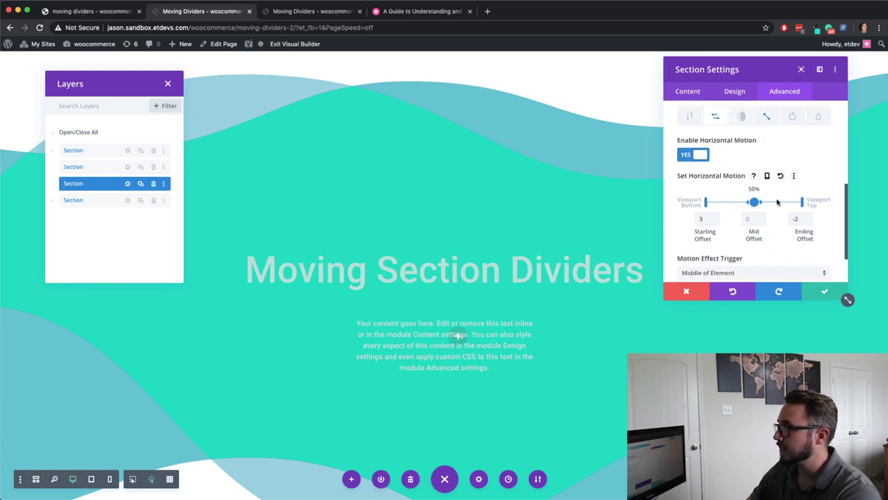
pyautogui.scroll(-1, 775, 201)
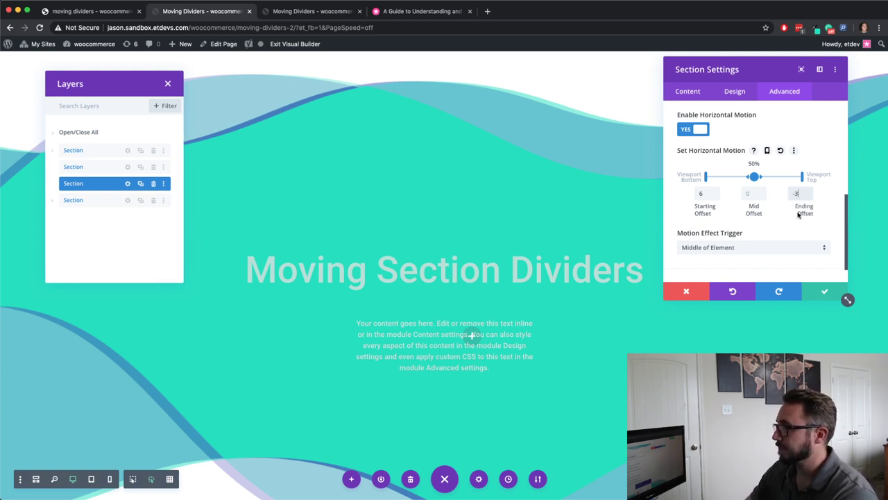
# - Examine how the teal and purple waves separate and overlap while the page scrolls
pyautogui.scroll(-5, 512, 257)
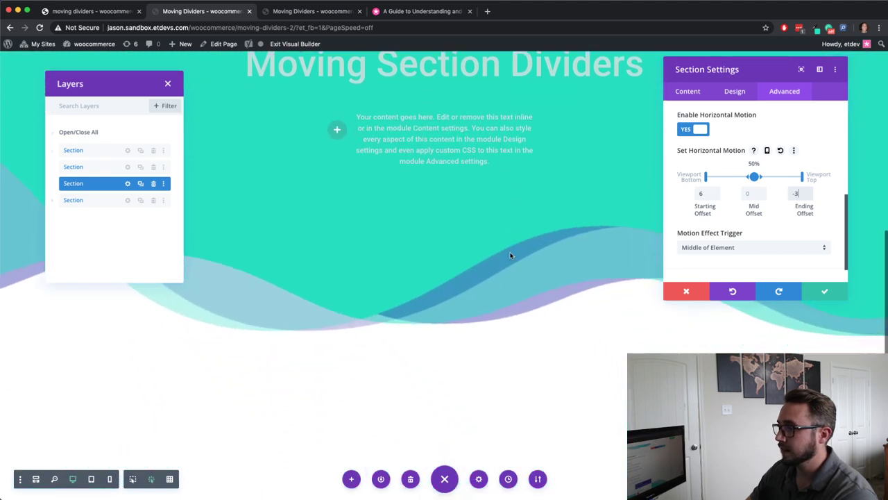
pyautogui.scroll(5, 510, 256)
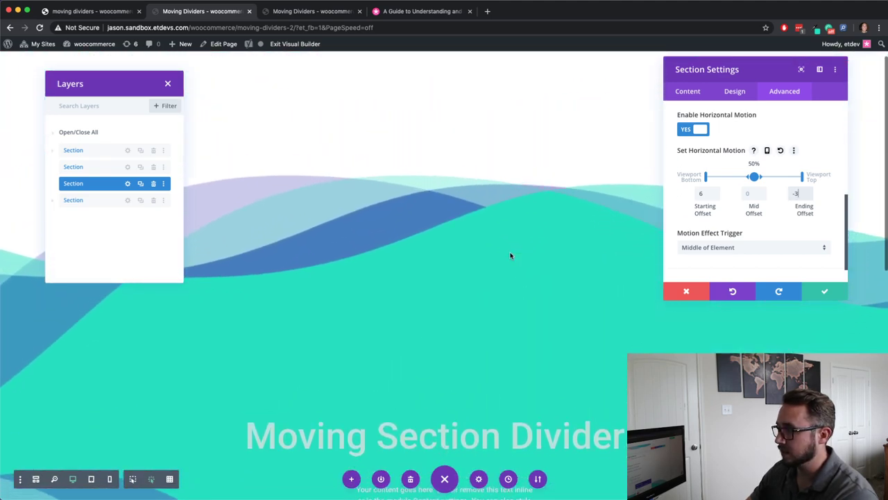
pyautogui.scroll(-6, 510, 256)
pyautogui.scroll(5, 510, 255)
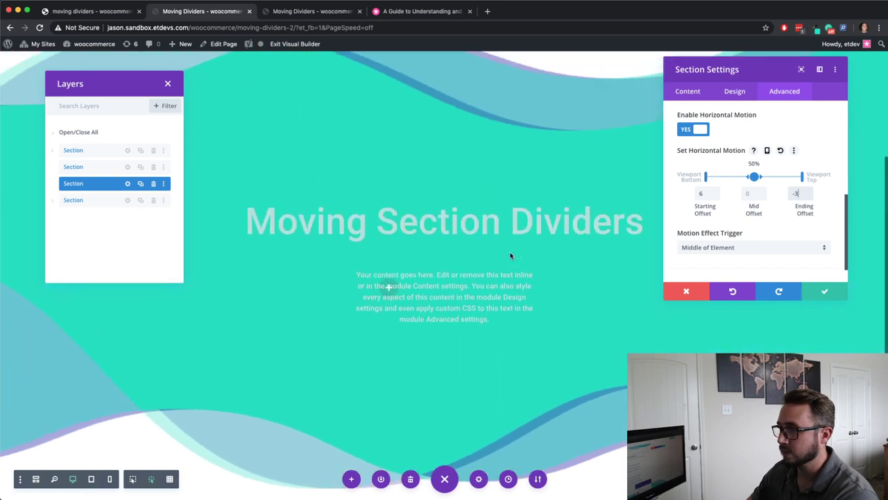
pyautogui.scroll(-2, 511, 257)
pyautogui.scroll(-4, 511, 256)
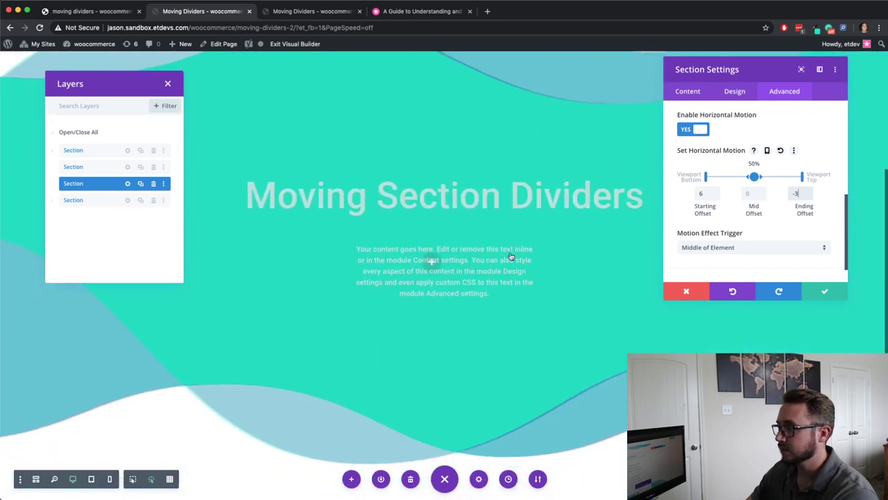
pyautogui.scroll(6, 510, 256)
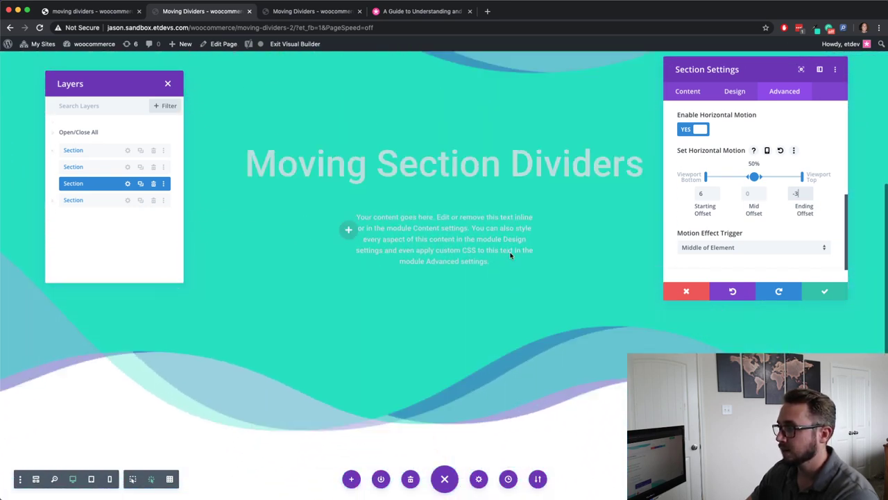
pyautogui.scroll(-6, 511, 257)
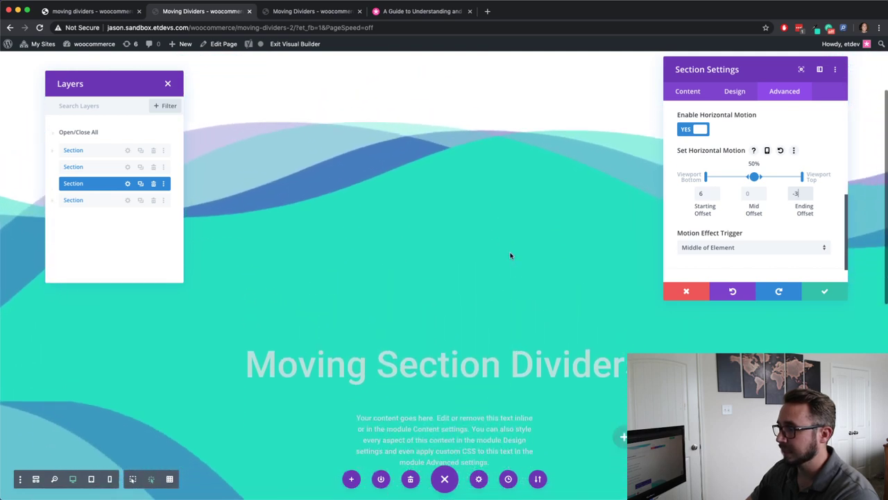
pyautogui.scroll(5, 510, 255)
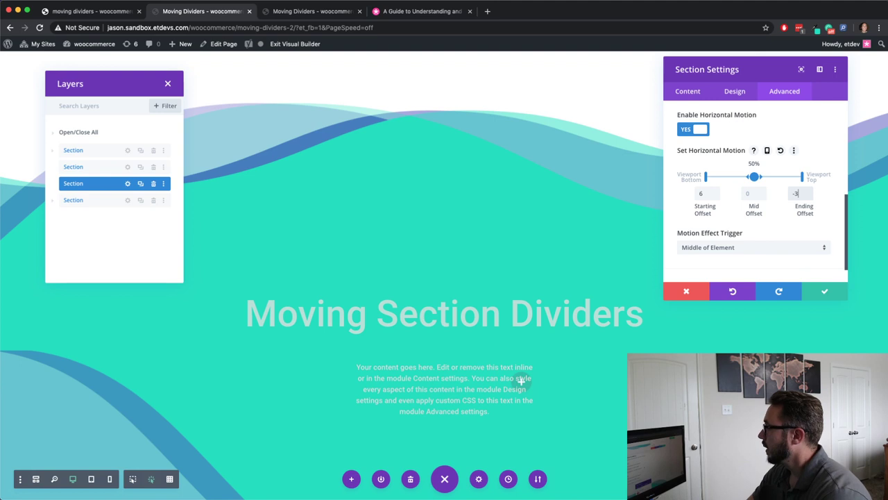
# - Give the teal section's horizontal motion tablet values with starting offset 3 and ending offset -3
pyautogui.click(767, 153)
pyautogui.click(767, 173)
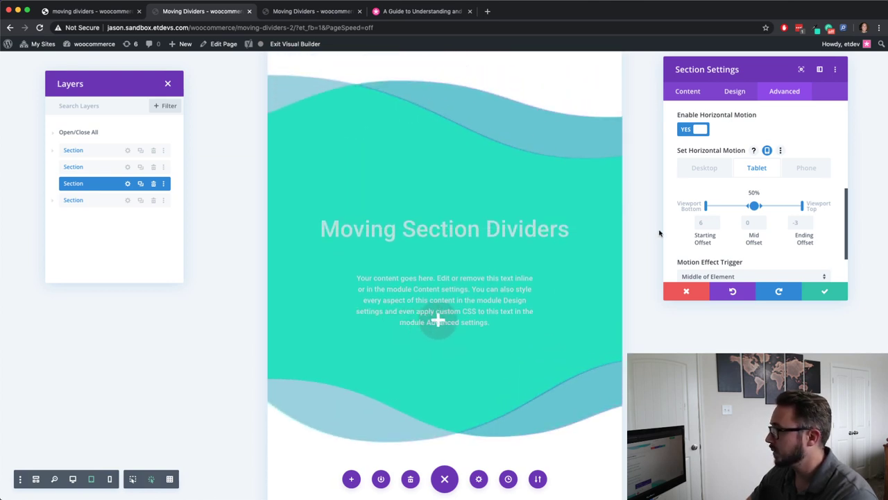
pyautogui.write('3')
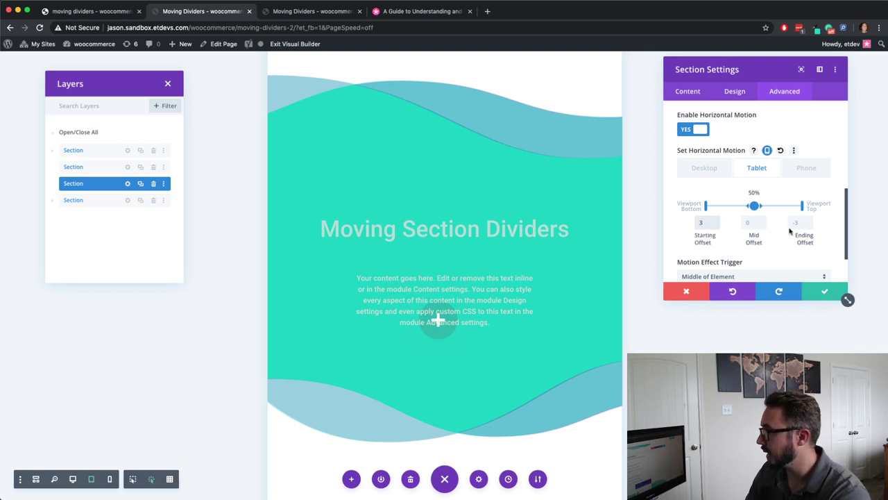
pyautogui.click(796, 222)
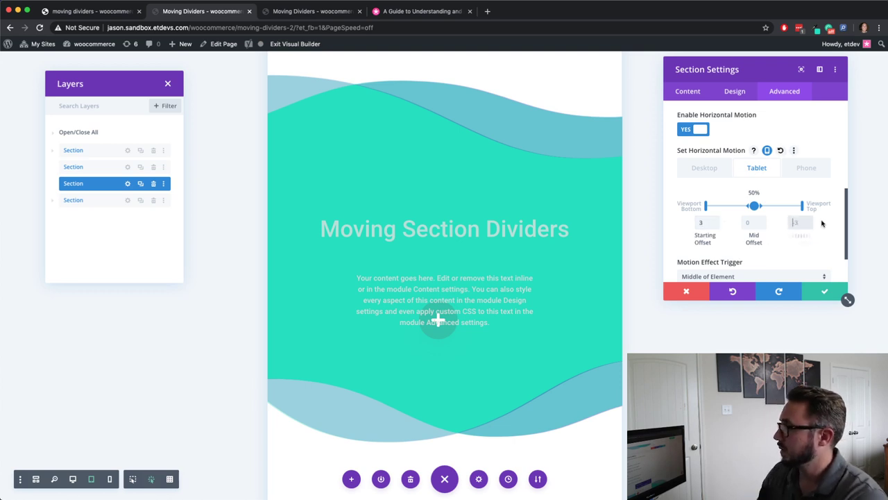
pyautogui.write('-3')
pyautogui.click(827, 230)
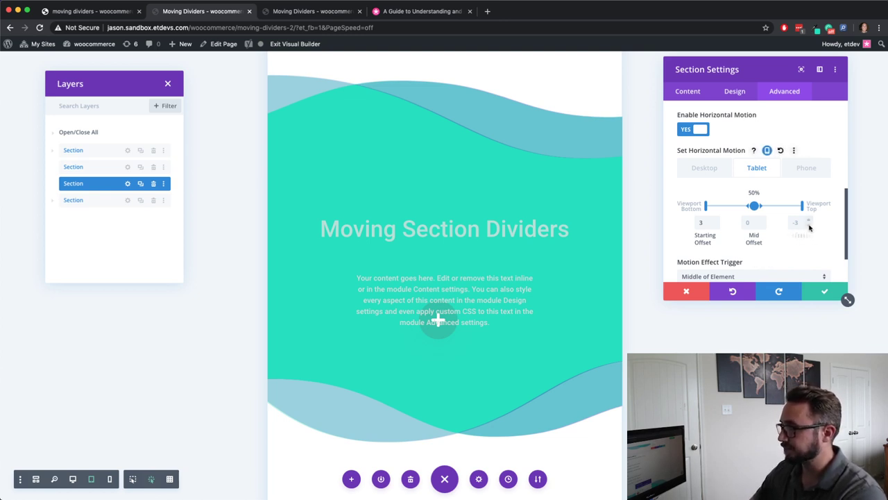
# - Preview the tablet scroll motion, return to the desktop values and save the section settings
pyautogui.scroll(-3, 565, 277)
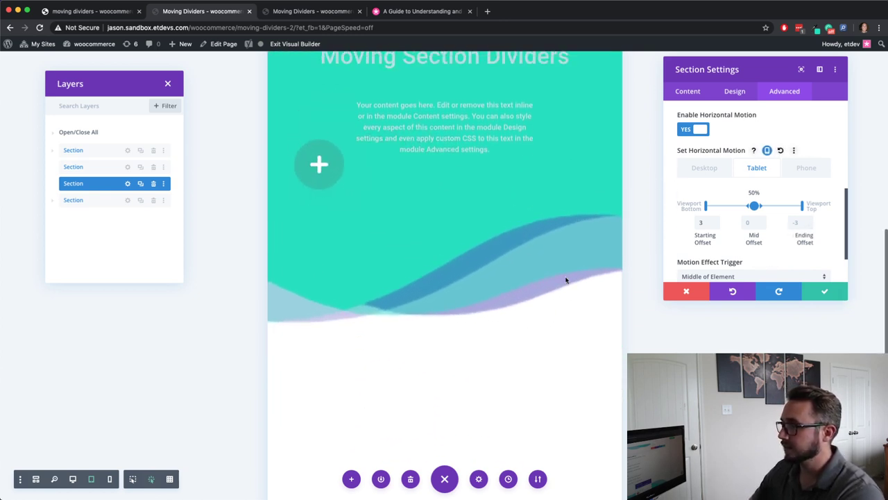
pyautogui.scroll(3, 566, 277)
pyautogui.scroll(-1, 565, 277)
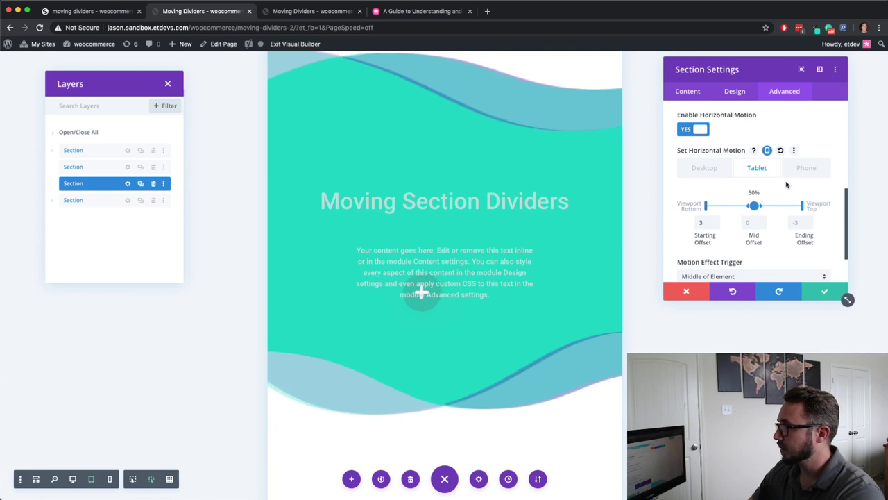
pyautogui.click(724, 174)
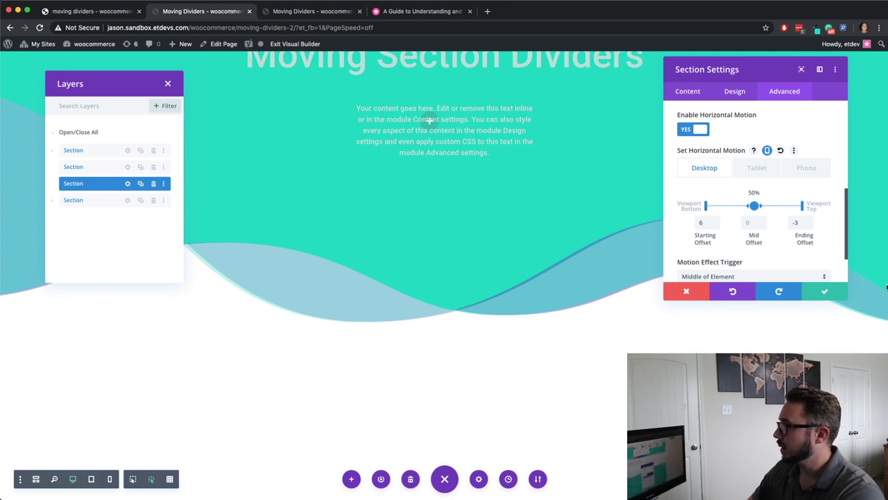
pyautogui.click(824, 292)
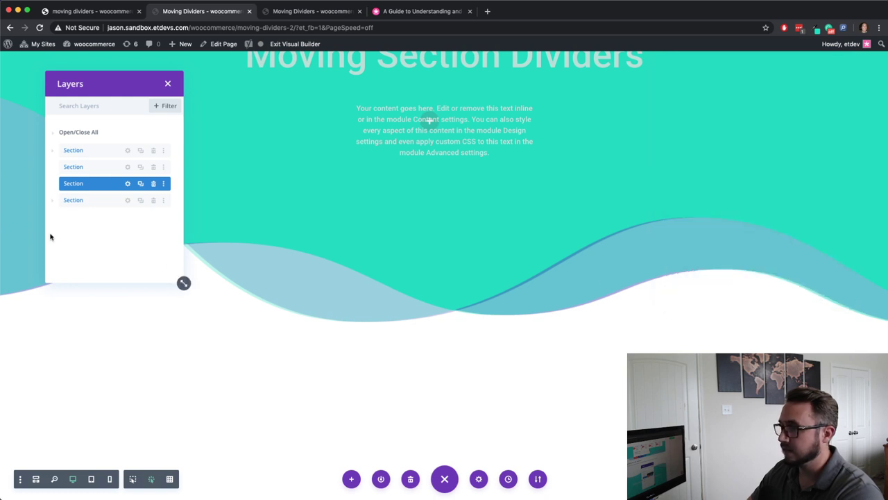
# - Duplicate the teal divider section and preview the stacked waves on the page
pyautogui.click(141, 184)
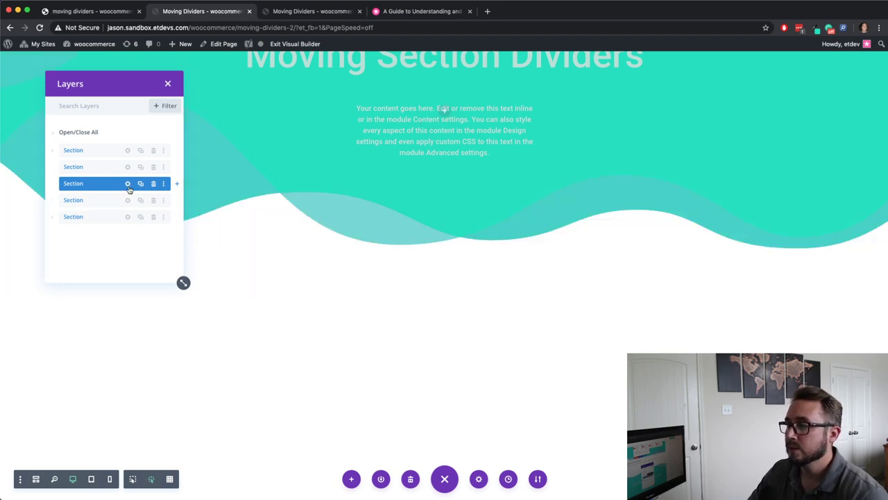
pyautogui.scroll(3, 577, 163)
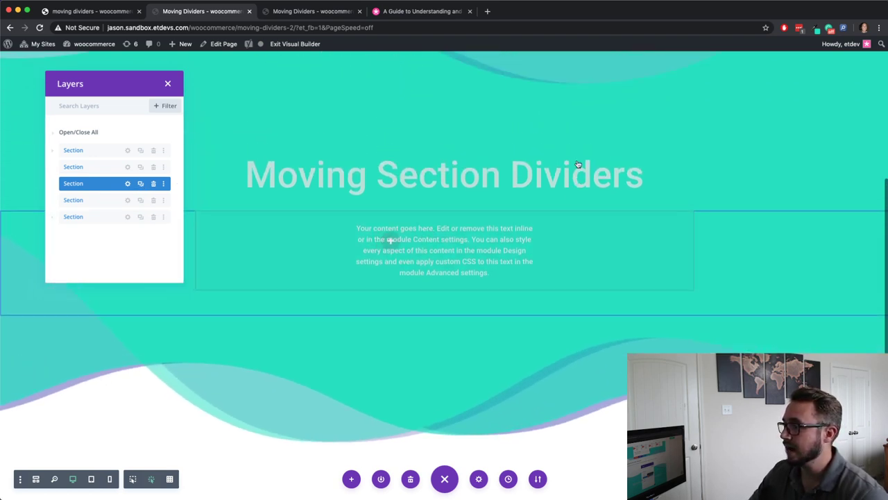
pyautogui.scroll(3, 577, 164)
pyautogui.scroll(-1, 576, 164)
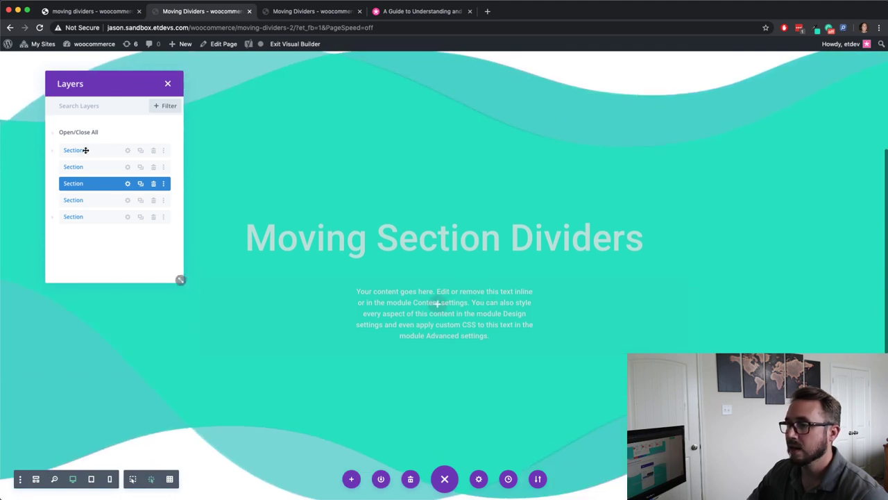
# - Recolour both the top and bottom dividers of the newly duplicated teal section with the recently used light purple
pyautogui.click(129, 201)
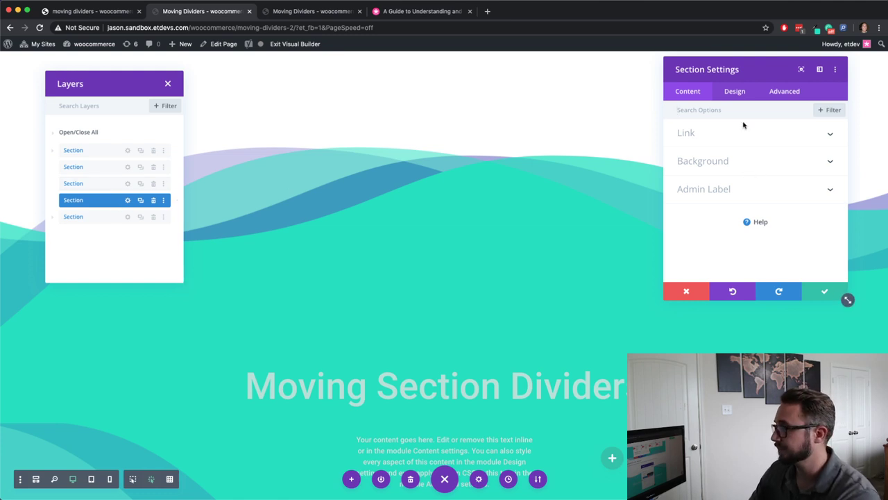
pyautogui.click(736, 95)
pyautogui.click(738, 157)
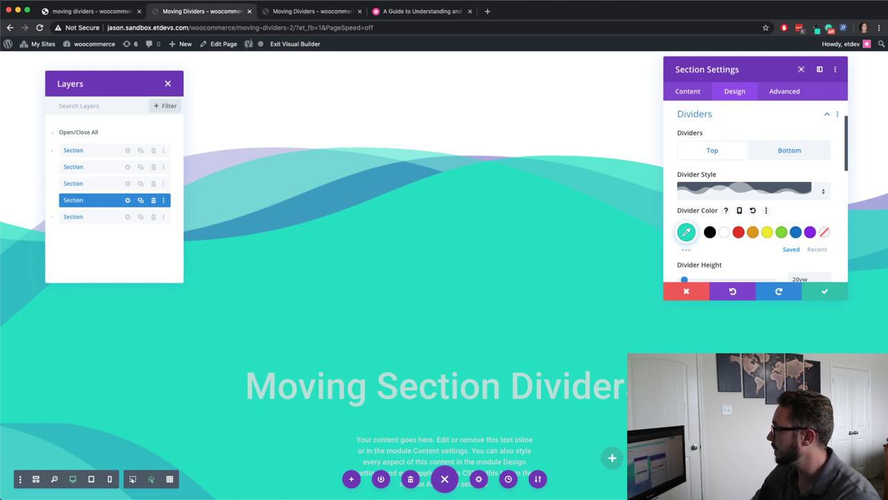
pyautogui.click(817, 249)
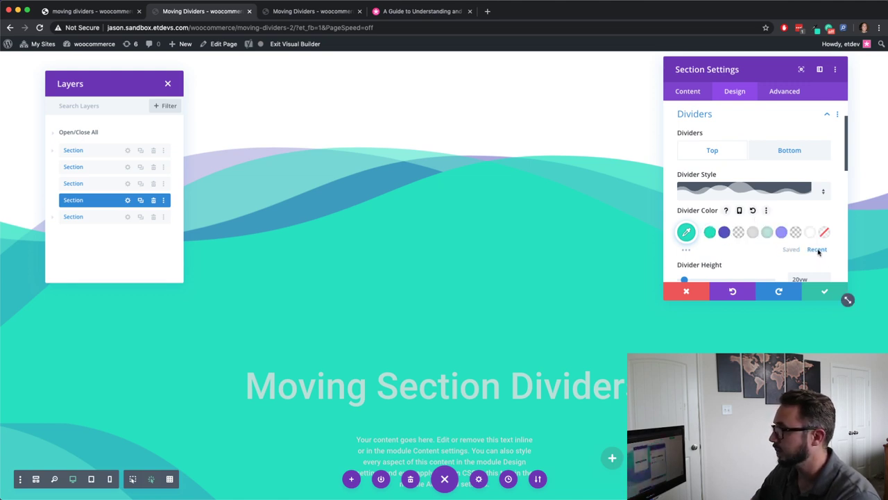
pyautogui.click(782, 234)
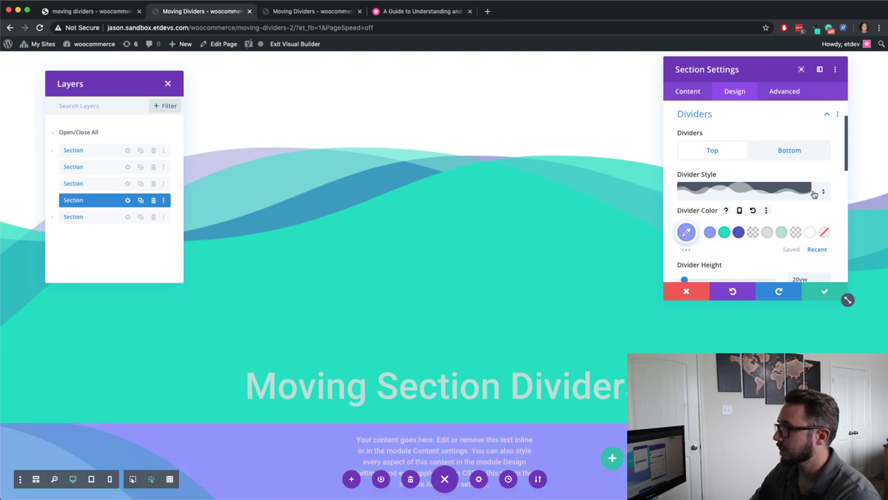
pyautogui.click(788, 150)
pyautogui.click(817, 249)
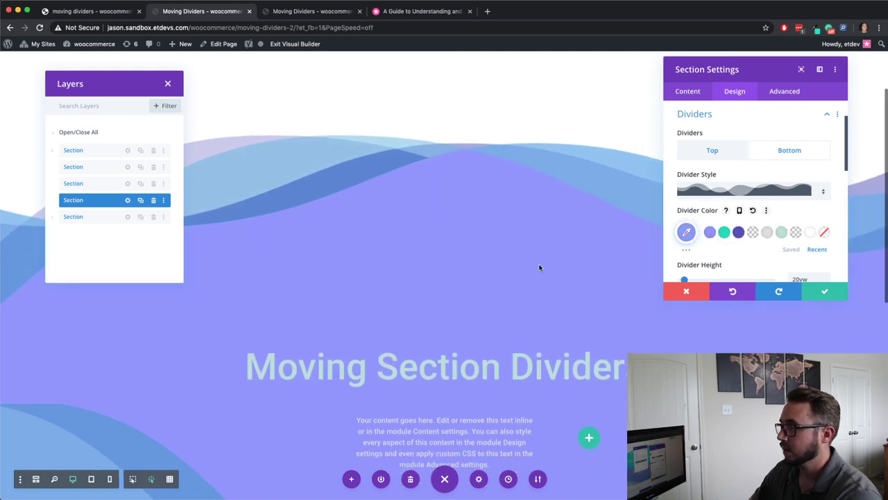
pyautogui.scroll(-3, 539, 264)
pyautogui.scroll(2, 541, 263)
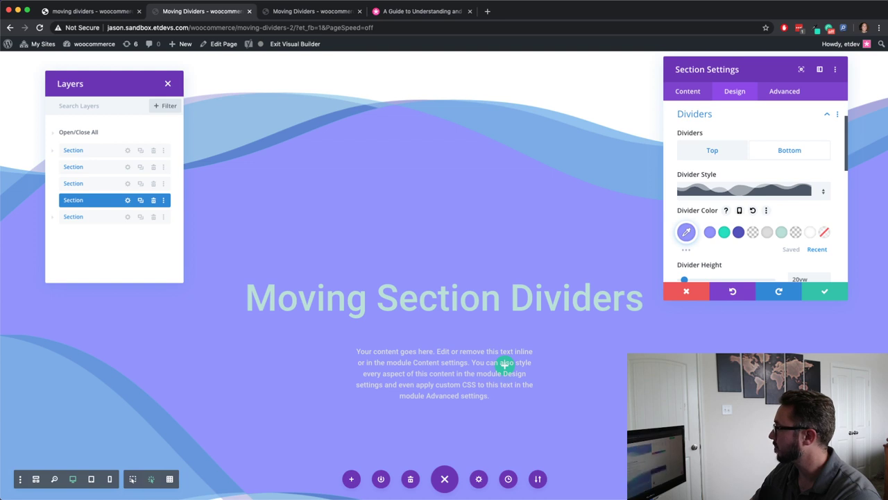
# - Set the light purple section's desktop horizontal motion to starting offset 3 and ending offset -2
pyautogui.click(787, 91)
pyautogui.click(763, 271)
pyautogui.scroll(-5, 735, 264)
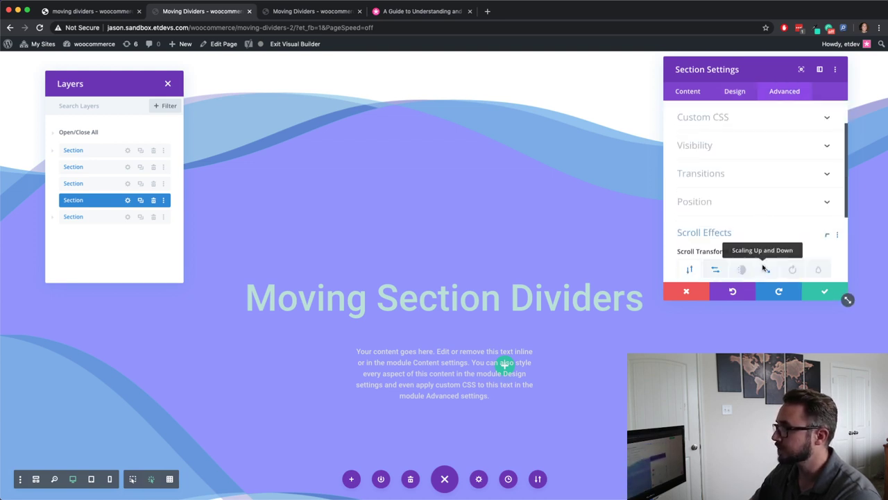
pyautogui.click(716, 151)
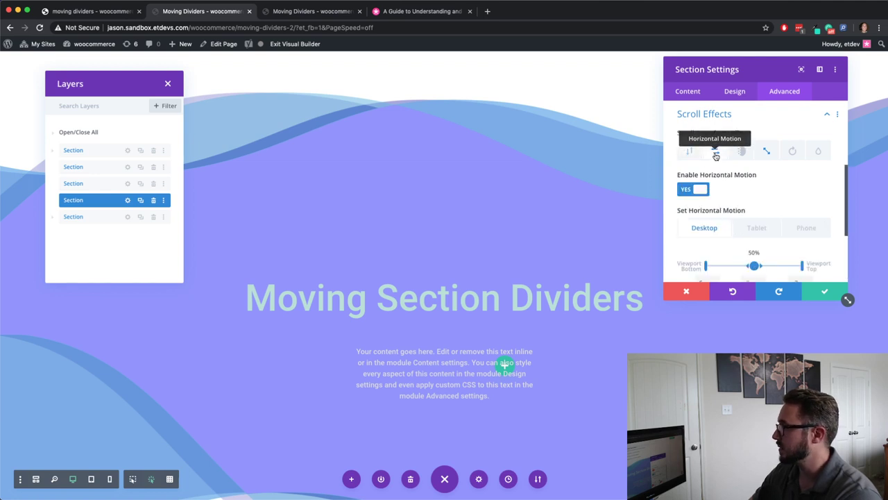
pyautogui.scroll(-1, 736, 210)
pyautogui.scroll(-3, 737, 209)
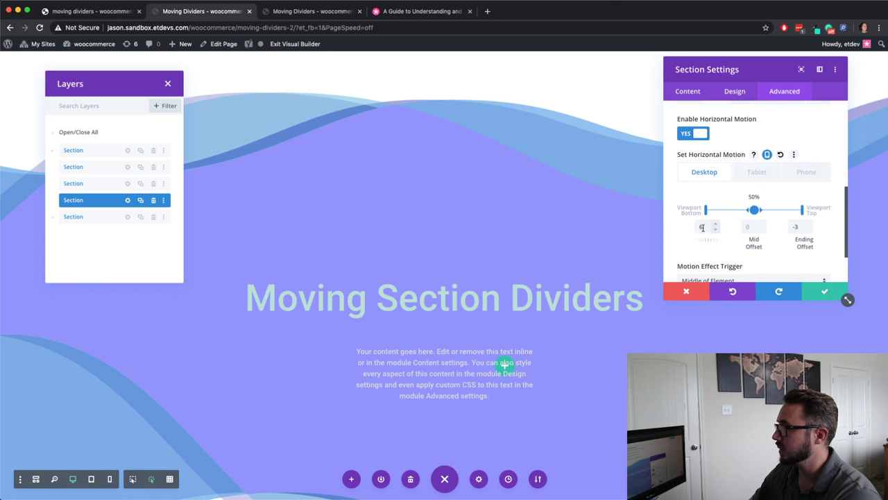
pyautogui.press('BackSpace')
pyautogui.write('3')
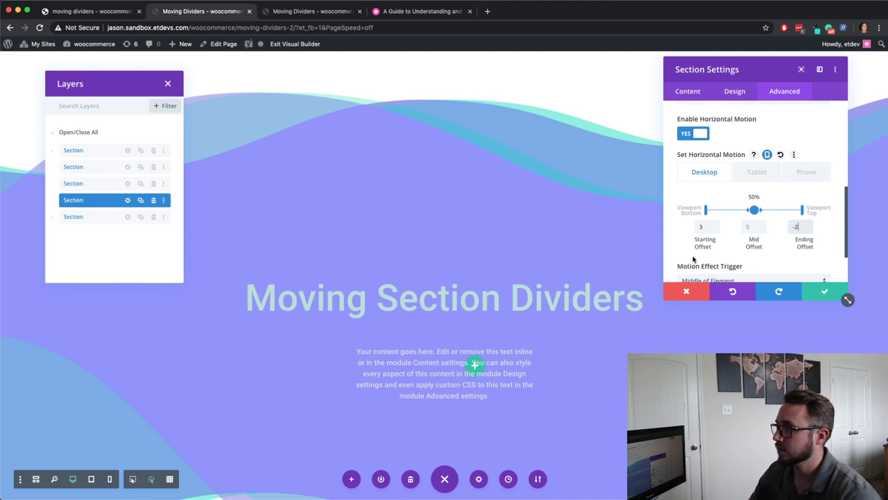
# - Preview the light purple section's scroll motion against the other waves and save its settings
pyautogui.scroll(-3, 617, 251)
pyautogui.scroll(2, 617, 251)
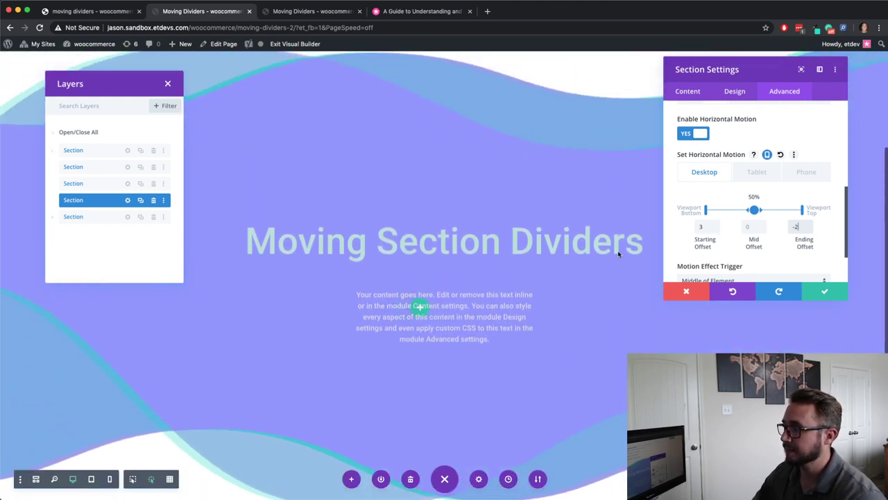
pyautogui.scroll(1, 617, 253)
pyautogui.scroll(-3, 618, 253)
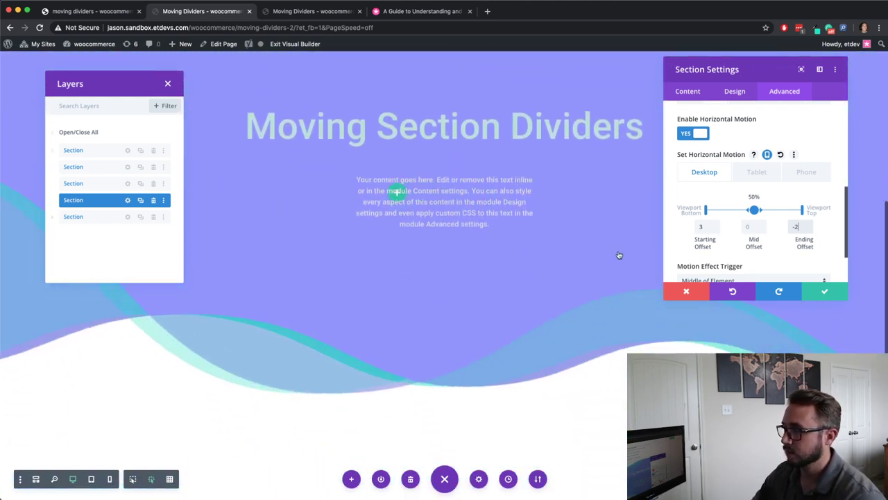
pyautogui.scroll(2, 619, 255)
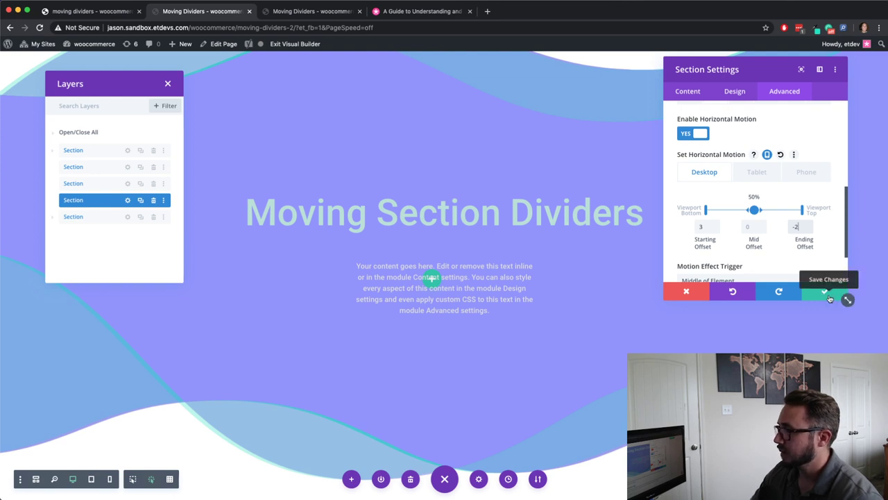
pyautogui.click(826, 292)
pyautogui.scroll(5, 747, 294)
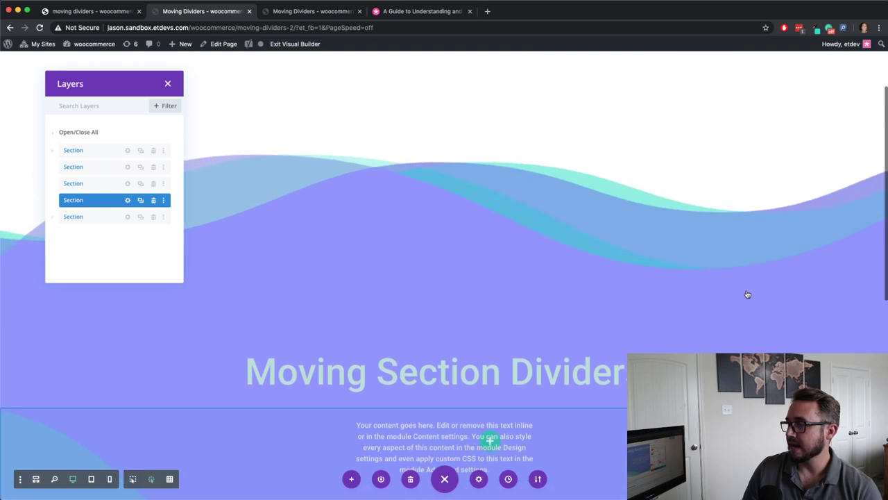
pyautogui.scroll(-3, 748, 292)
pyautogui.scroll(-2, 748, 292)
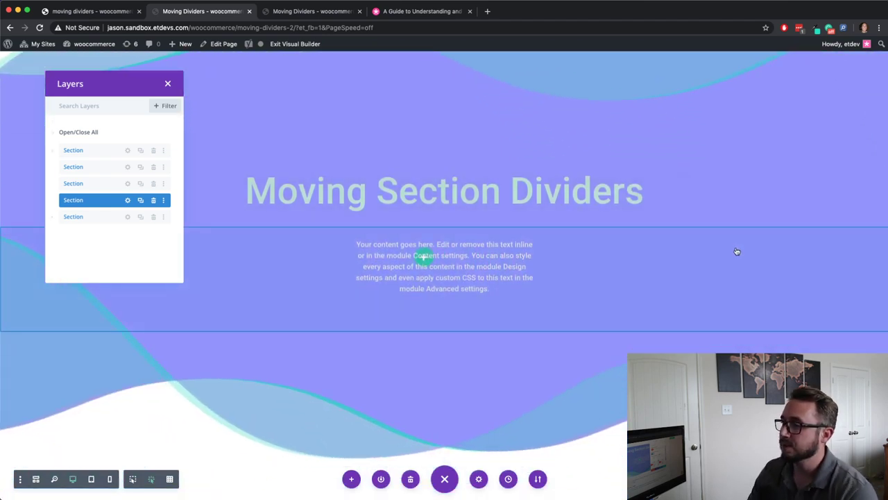
pyautogui.scroll(3, 727, 272)
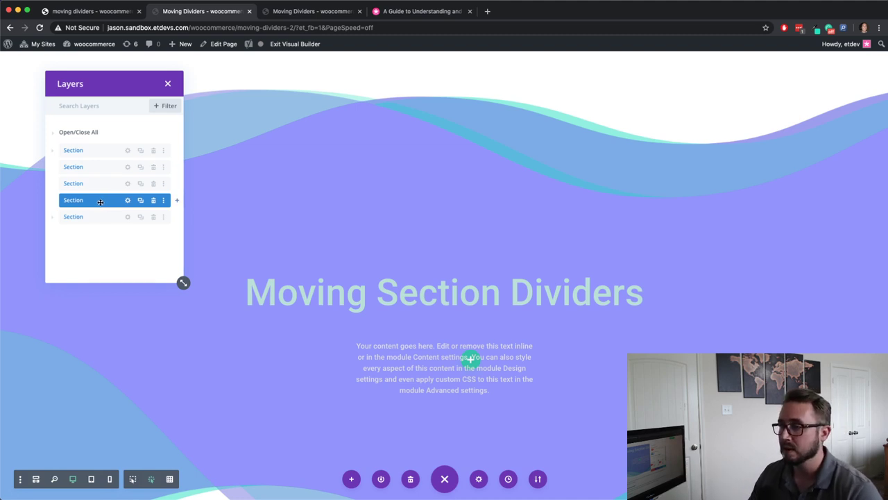
# - Set the Z Index of the original dark purple divider section to 1, preview the stacking and save its settings
pyautogui.click(128, 167)
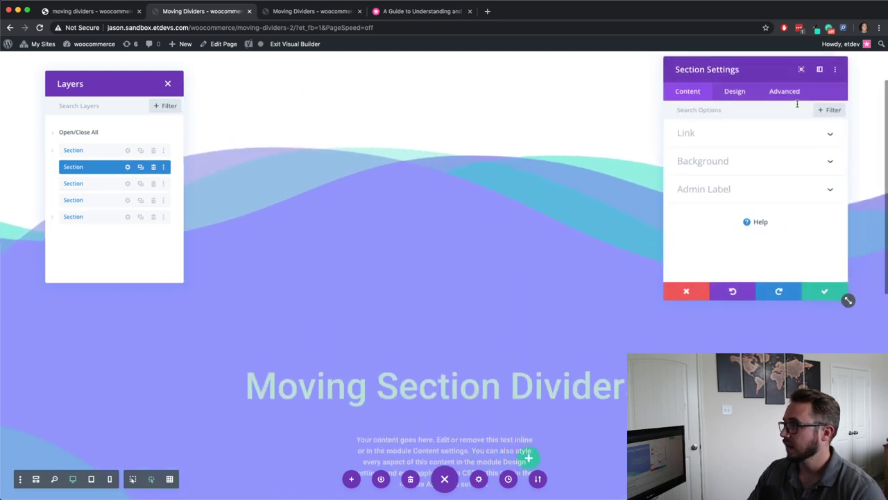
pyautogui.click(795, 96)
pyautogui.scroll(-1, 779, 198)
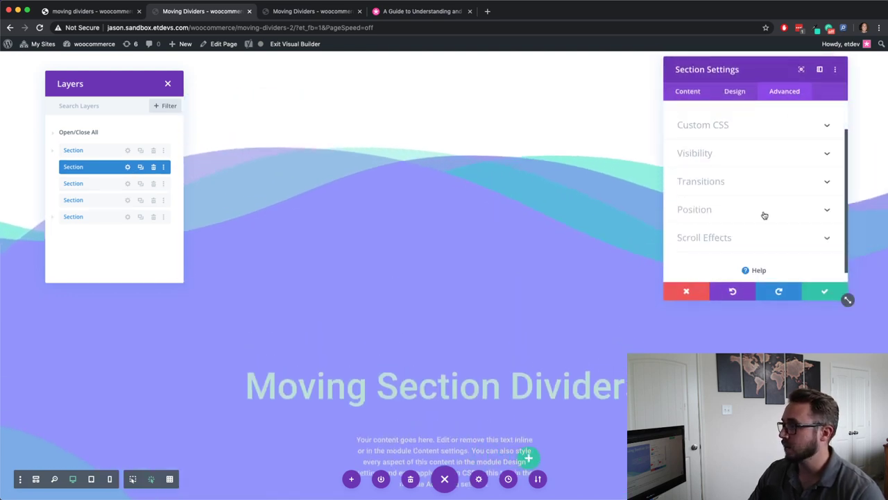
pyautogui.click(764, 215)
pyautogui.scroll(-5, 770, 217)
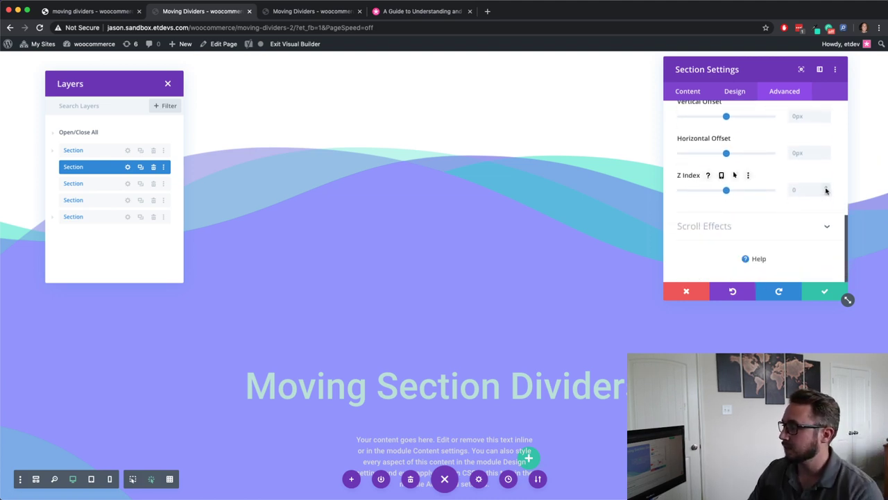
pyautogui.click(825, 189)
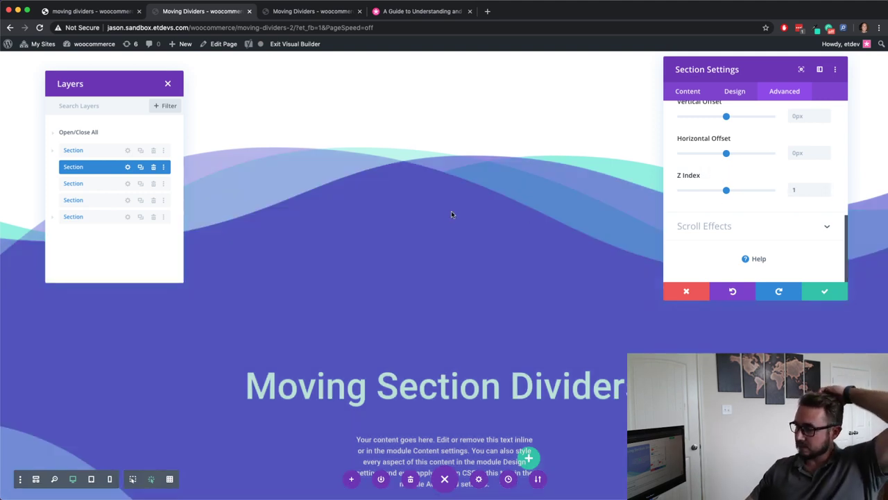
pyautogui.scroll(-5, 457, 240)
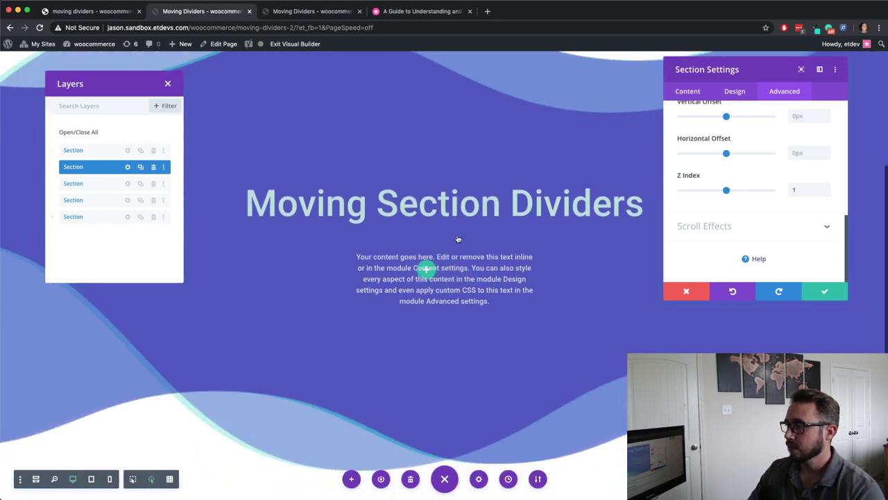
pyautogui.click(823, 292)
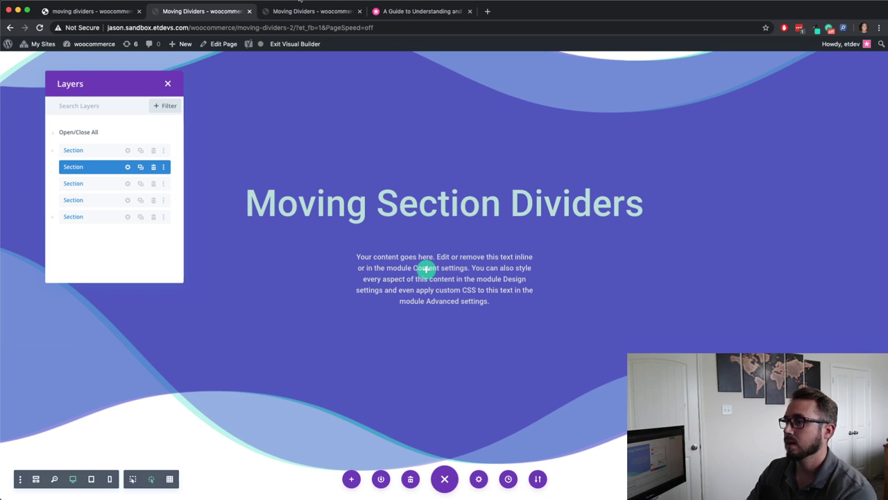
# - Reload the live page and examine how the three layered wave dividers move and overlap on scroll
pyautogui.click(297, 11)
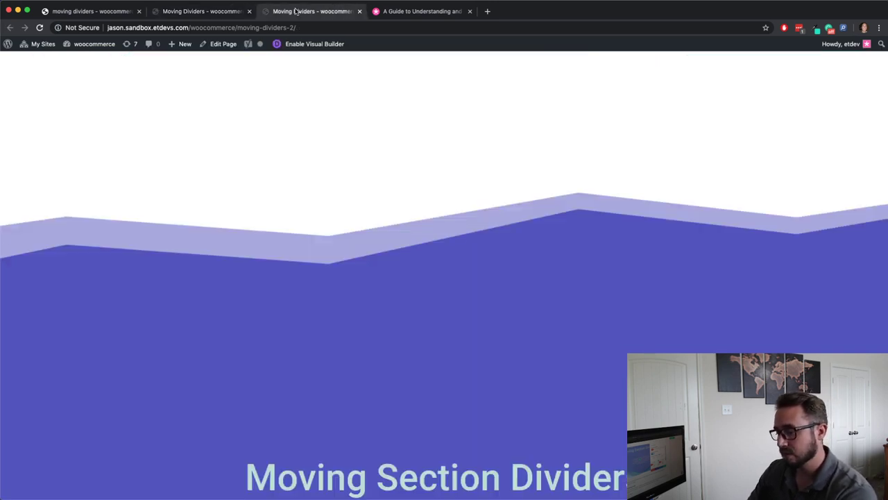
pyautogui.press('super+r')
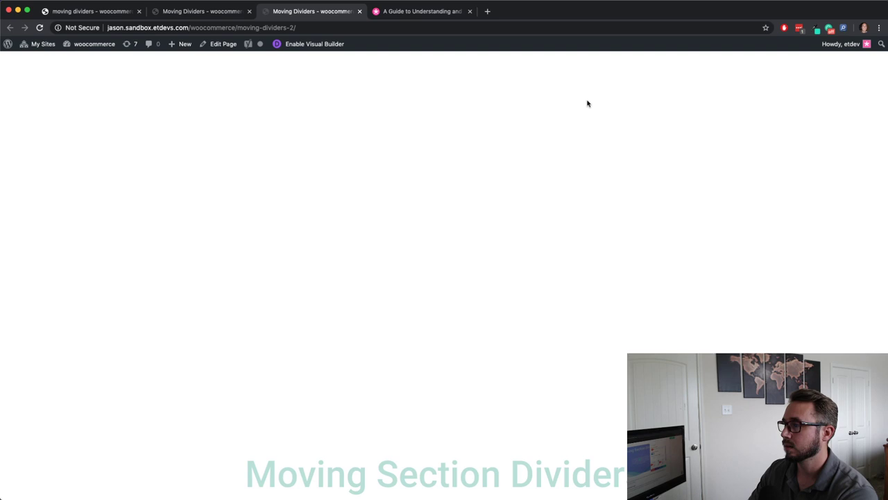
pyautogui.scroll(-3, 587, 104)
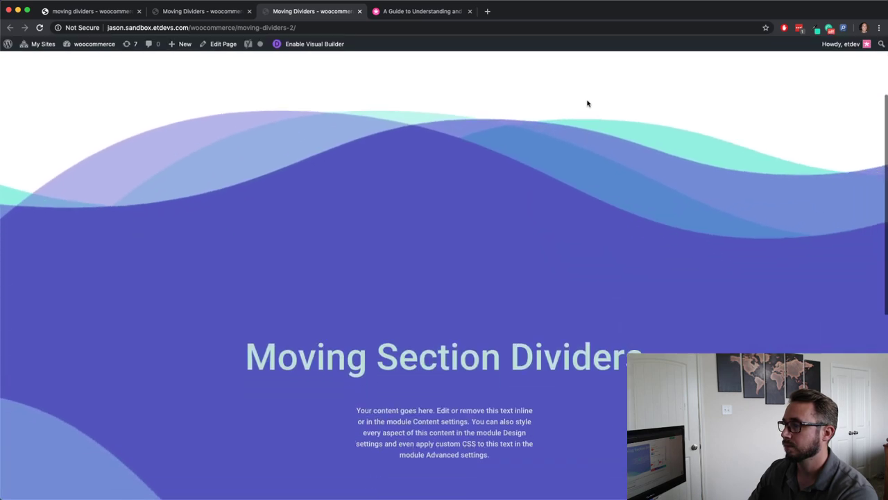
pyautogui.scroll(-5, 587, 104)
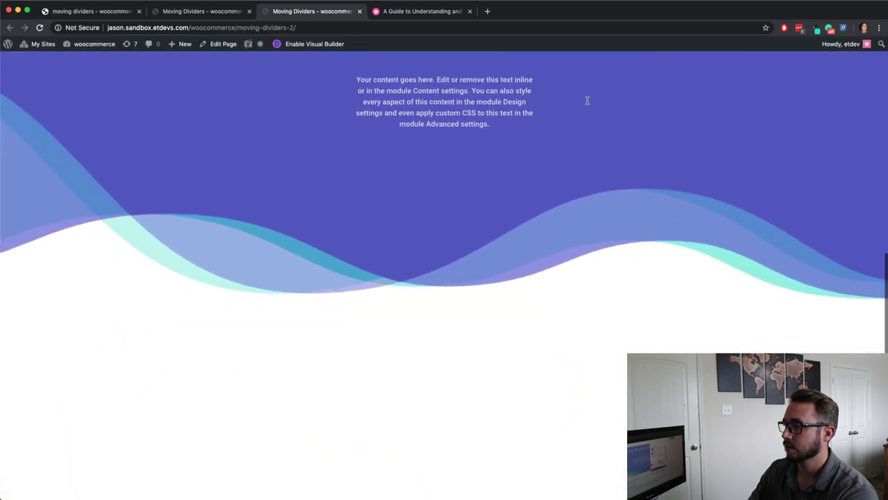
pyautogui.scroll(6, 587, 104)
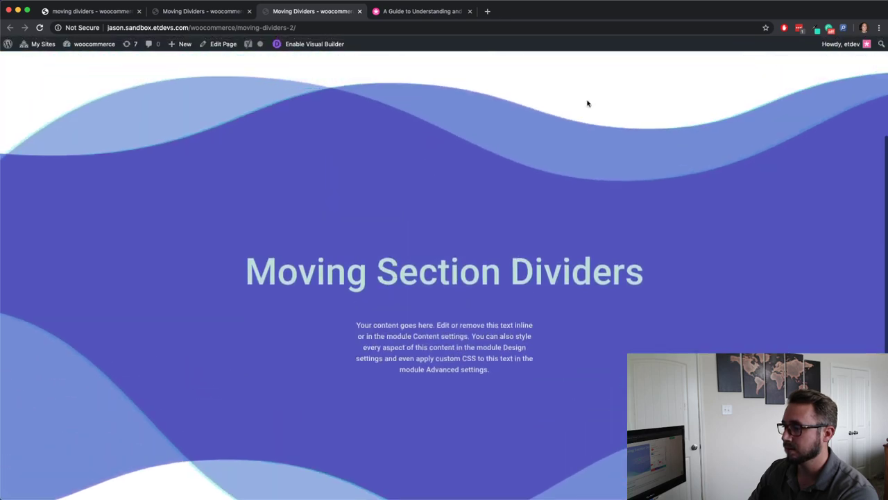
pyautogui.scroll(2, 587, 103)
pyautogui.scroll(-4, 587, 103)
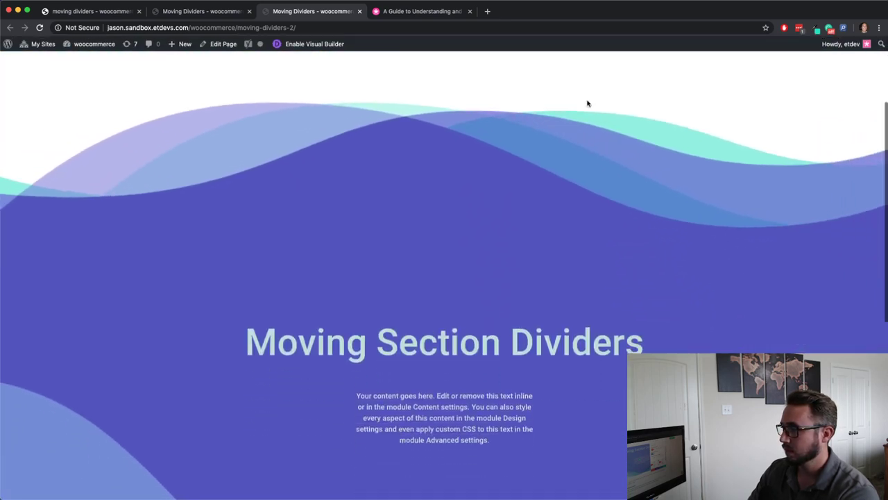
pyautogui.scroll(-5, 587, 103)
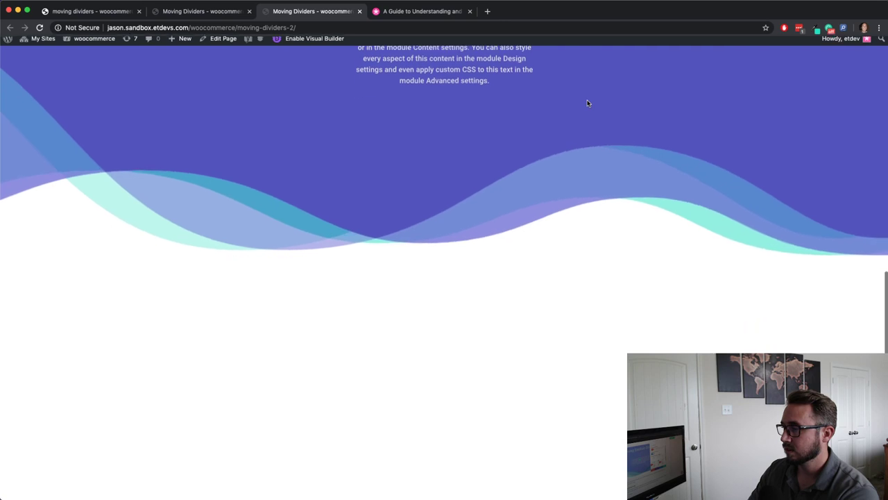
pyautogui.scroll(2, 587, 103)
pyautogui.scroll(6, 587, 103)
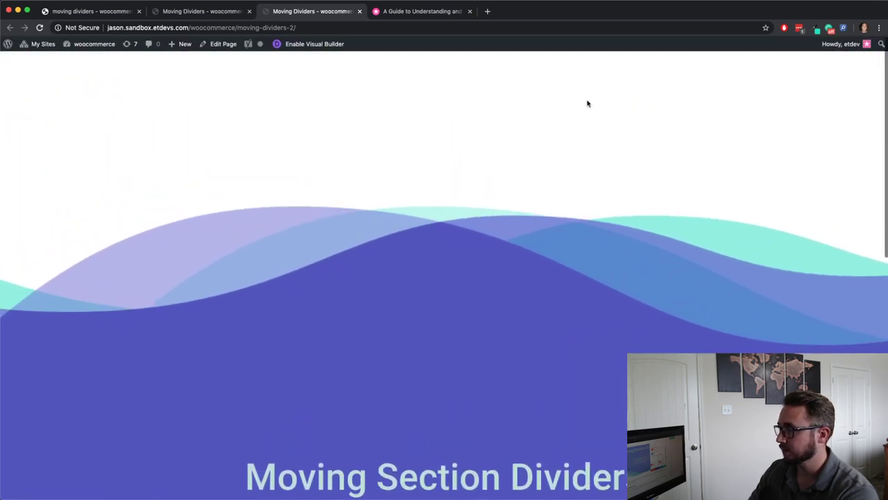
pyautogui.scroll(-3, 586, 104)
pyautogui.scroll(-5, 587, 103)
pyautogui.scroll(2, 587, 103)
pyautogui.scroll(5, 587, 105)
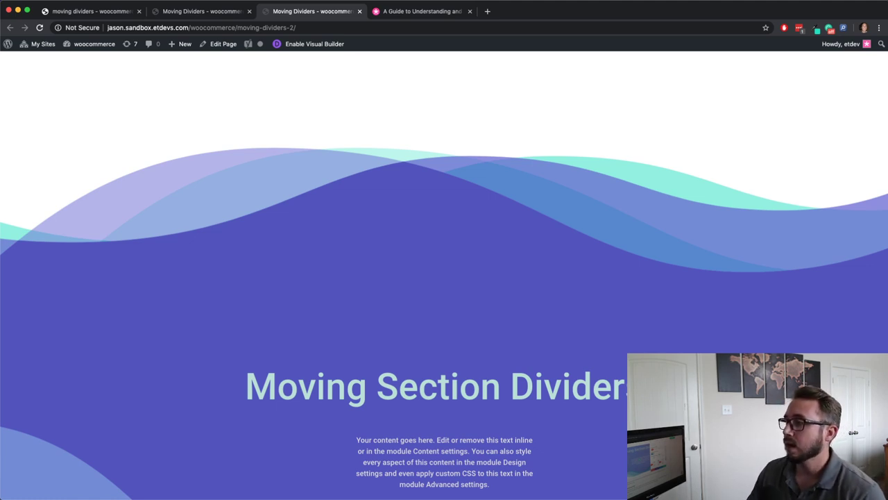
# - Show the builder page in wireframe view and compare its section structure with the heading on the live page
pyautogui.click(203, 13)
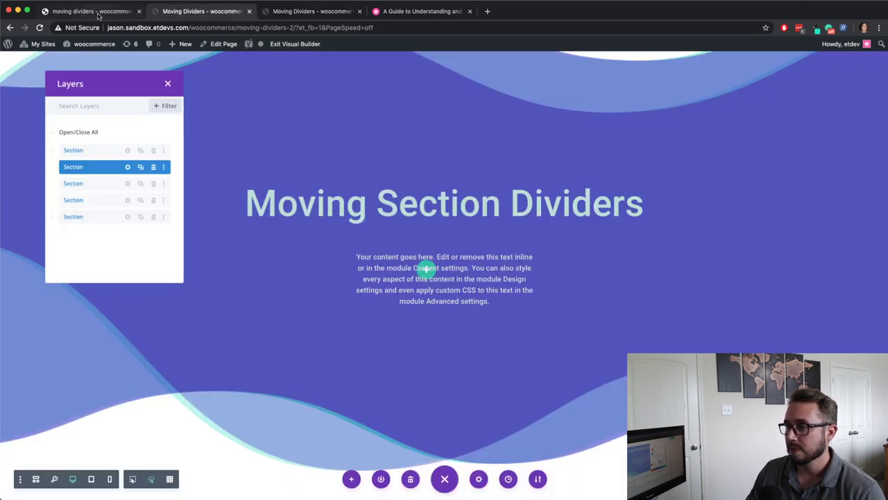
pyautogui.click(37, 479)
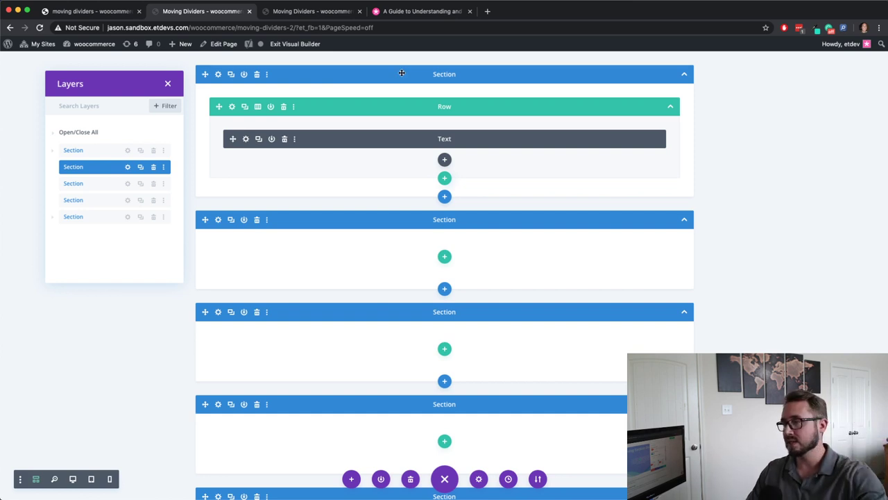
pyautogui.click(328, 14)
pyautogui.scroll(-2, 466, 391)
pyautogui.moveTo(647, 323); pyautogui.dragTo(256, 316)
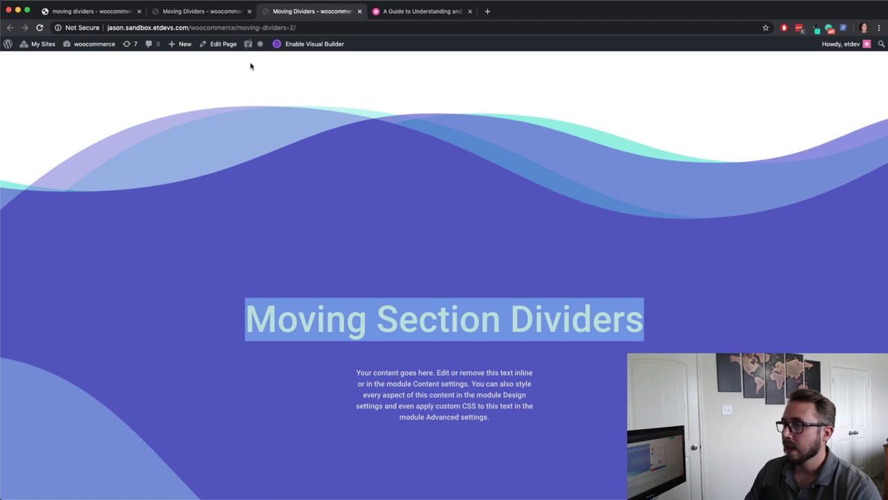
pyautogui.click(216, 12)
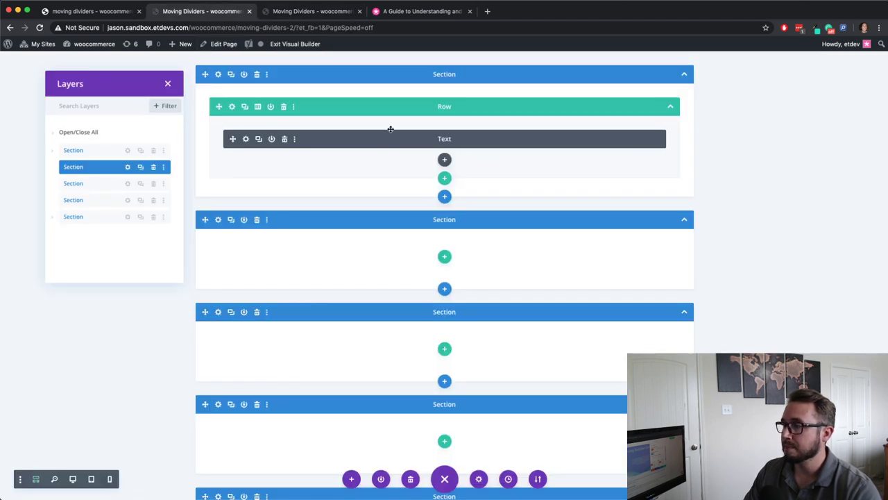
# - Compare the wireframe's lower text section with the body paragraph on the live page and return the builder to desktop view
pyautogui.scroll(-5, 390, 129)
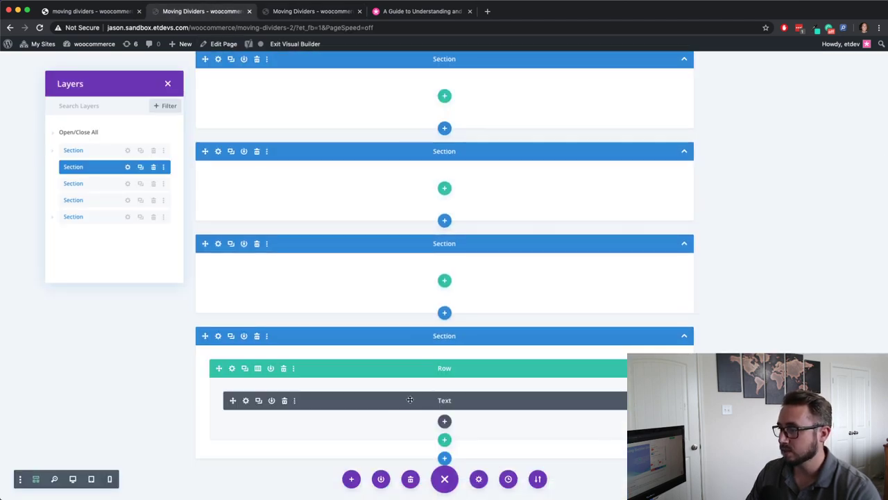
pyautogui.click(314, 11)
pyautogui.moveTo(497, 340); pyautogui.dragTo(355, 290)
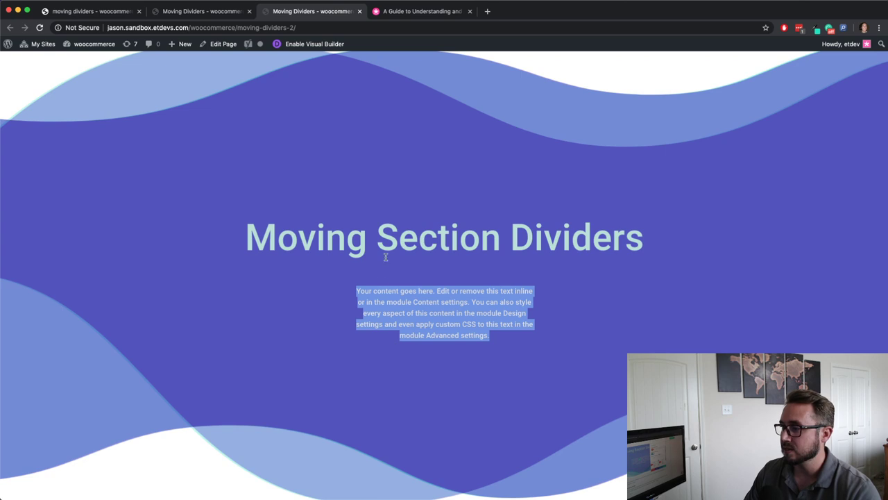
pyautogui.click(196, 10)
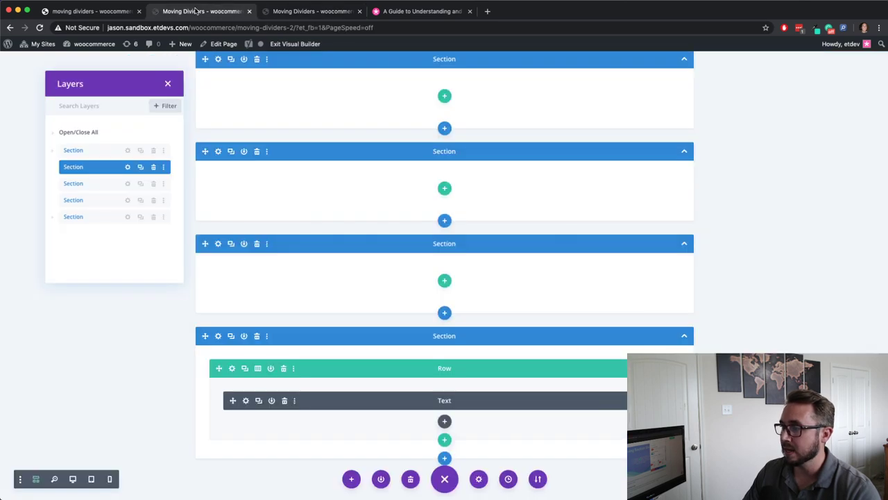
pyautogui.scroll(2, 593, 288)
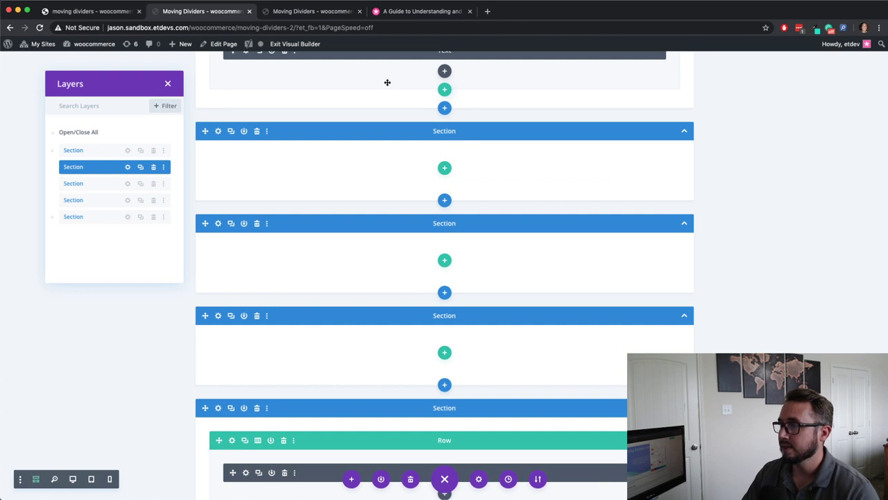
pyautogui.click(322, 15)
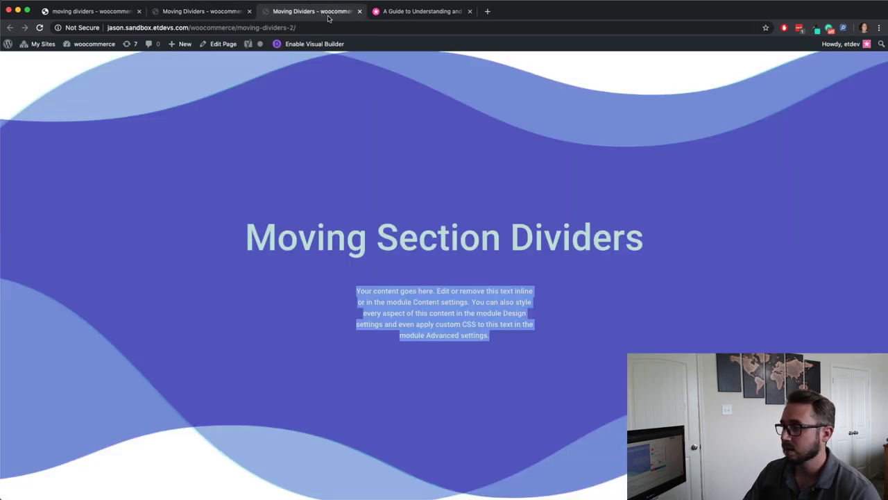
pyautogui.click(715, 331)
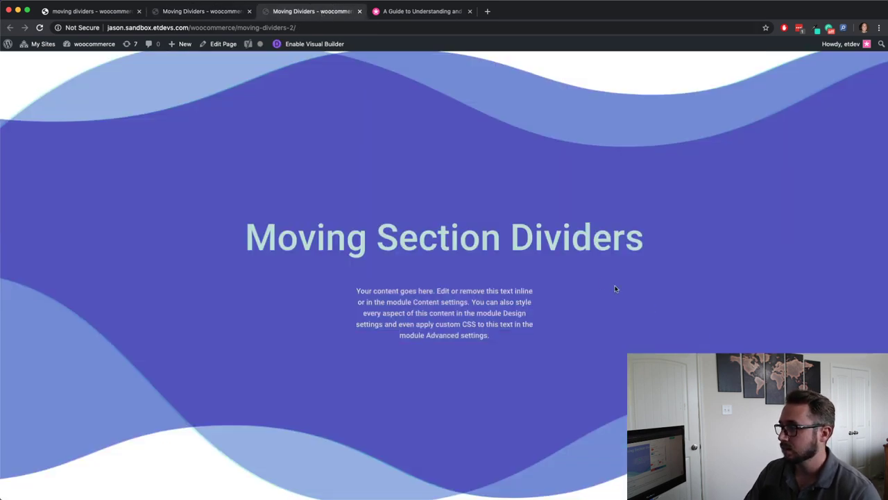
pyautogui.click(206, 15)
pyautogui.click(73, 479)
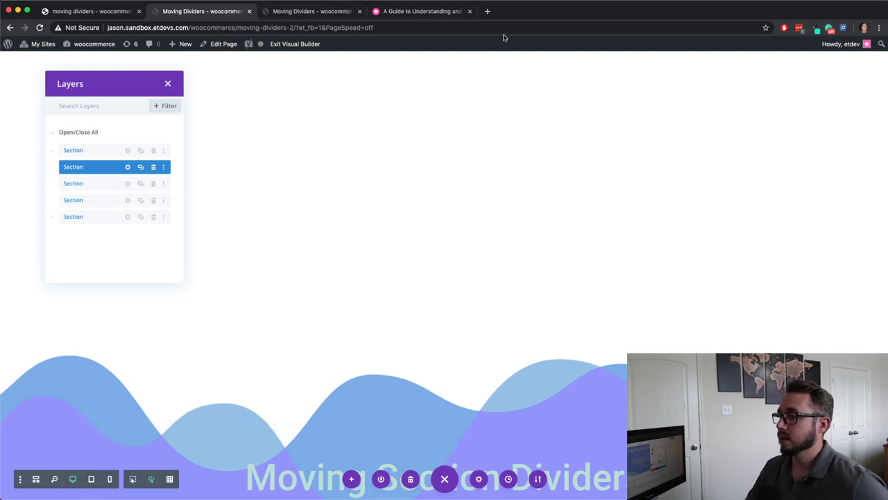
# - Inspect the live page with the browser's developer tools and switch it to the iPhone X mobile device preview
pyautogui.click(319, 17)
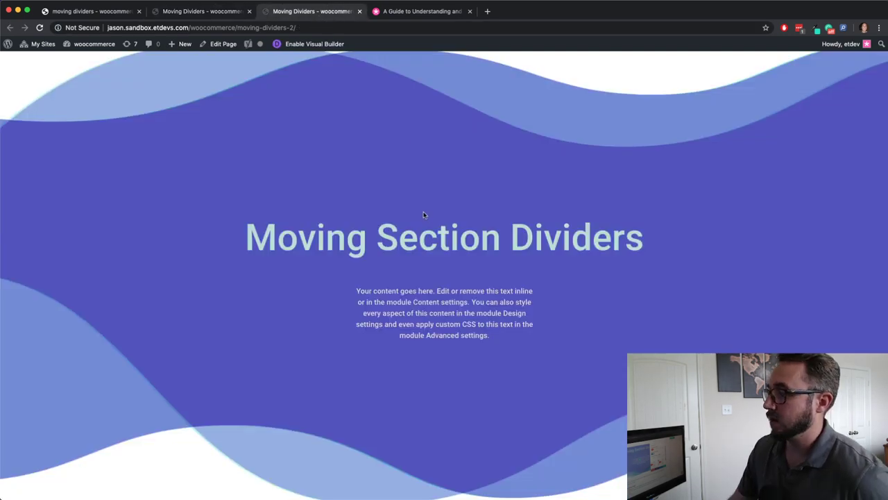
pyautogui.rightClick(423, 211)
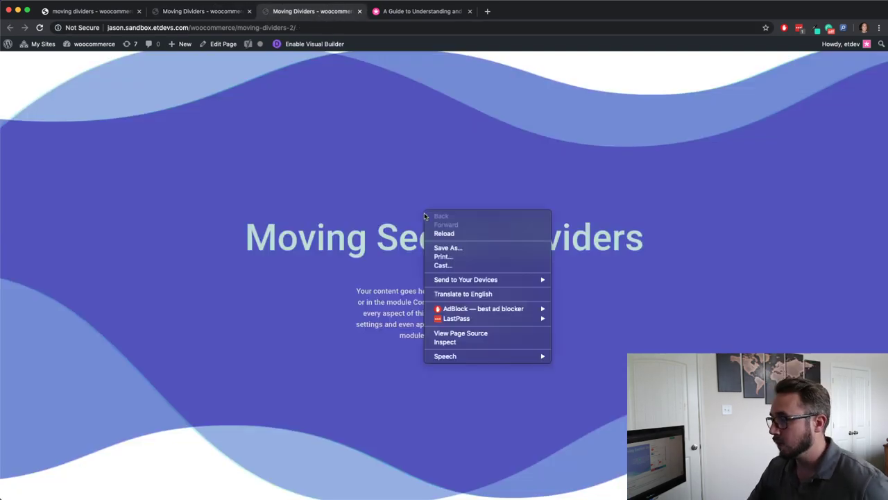
pyautogui.click(477, 342)
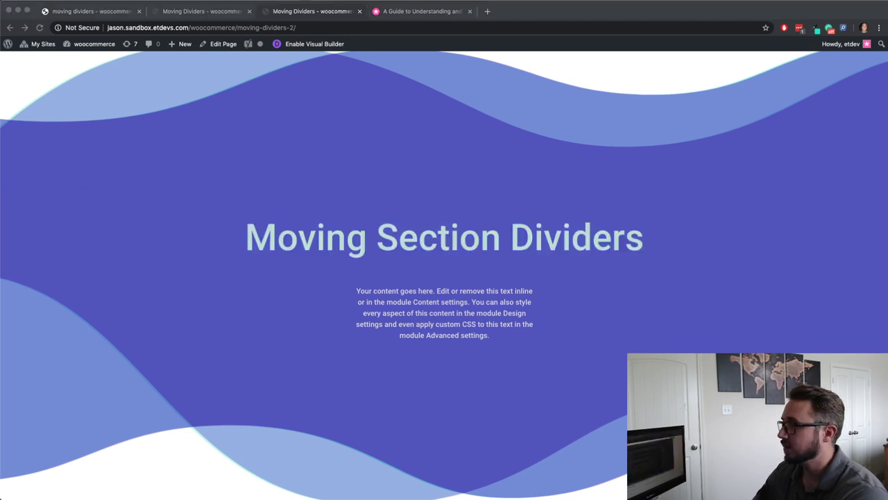
pyautogui.press('super+shift+m')
# - Examine how the wave dividers move and how the heading and body text fit inside them on the mobile-sized page
pyautogui.scroll(-5, 480, 145)
pyautogui.scroll(3, 479, 144)
pyautogui.scroll(5, 480, 145)
pyautogui.scroll(-4, 480, 146)
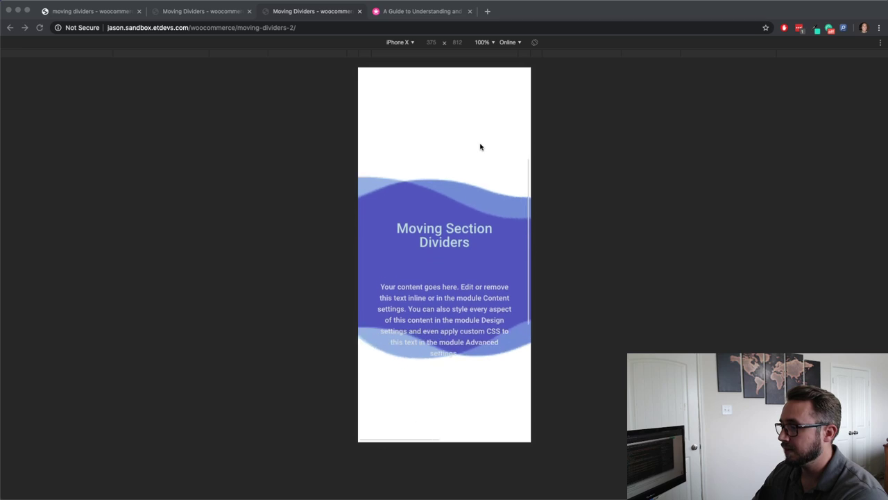
pyautogui.scroll(-2, 480, 146)
pyautogui.scroll(-3, 472, 181)
pyautogui.scroll(3, 463, 208)
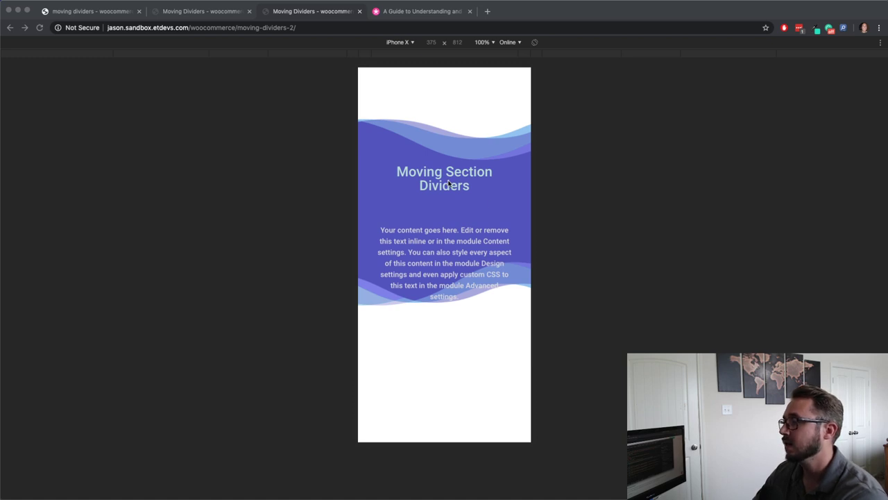
pyautogui.scroll(-5, 488, 179)
pyautogui.scroll(6, 487, 176)
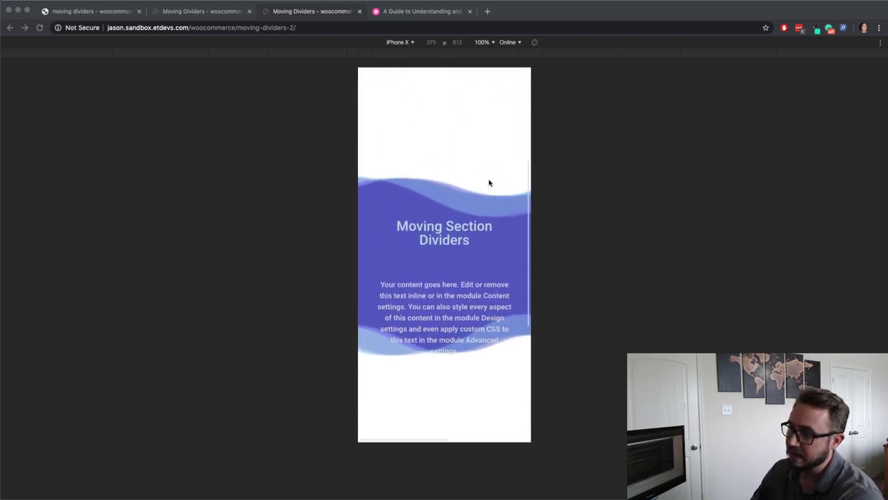
pyautogui.scroll(-4, 488, 184)
pyautogui.scroll(-3, 456, 264)
pyautogui.scroll(7, 457, 263)
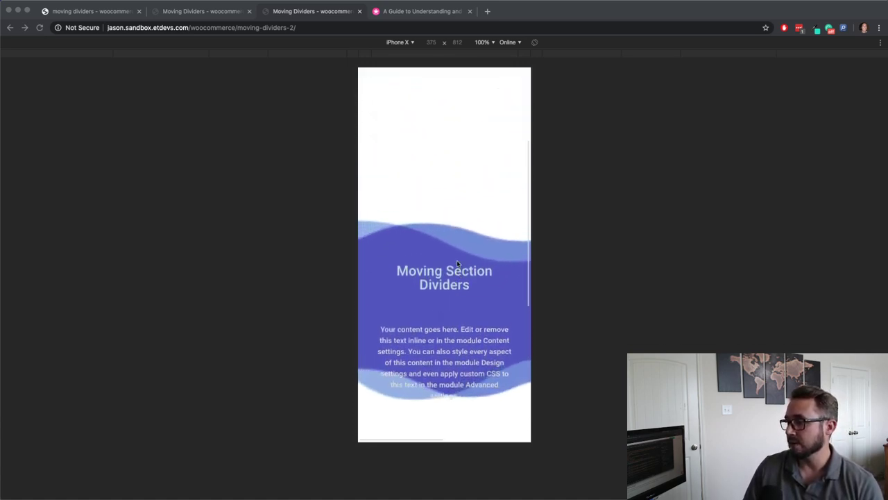